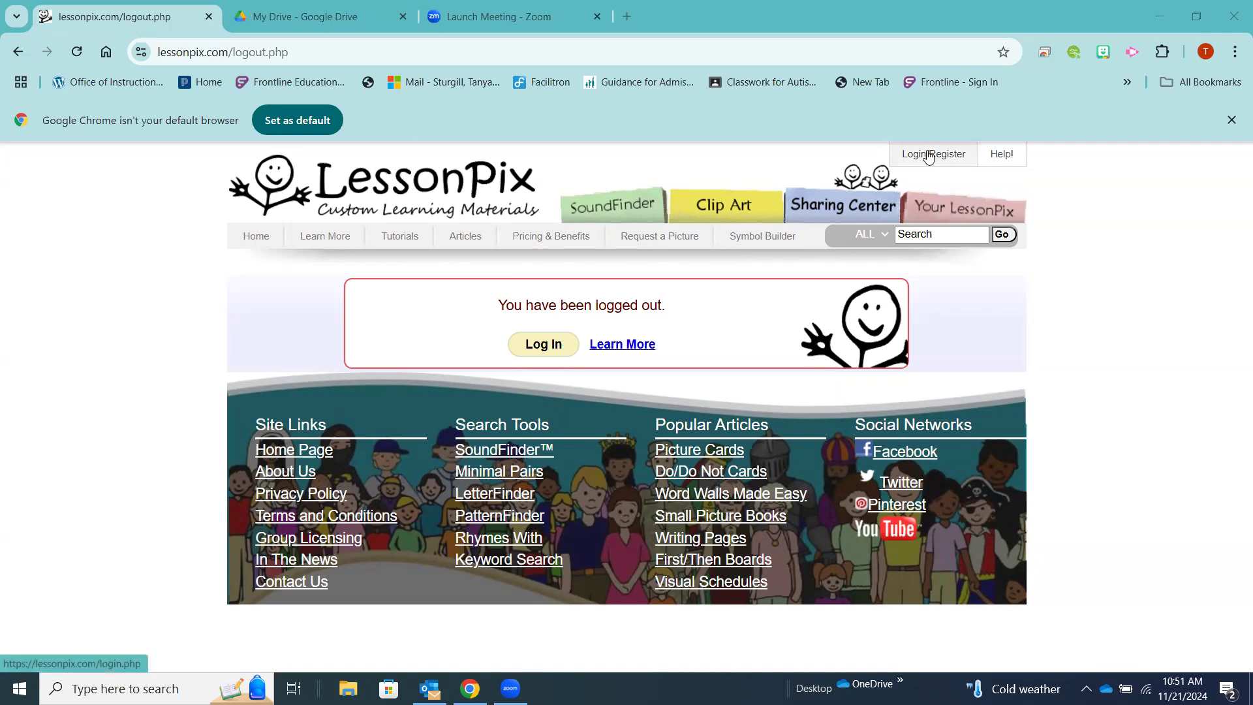
Sign in to LessonPix with the saved user ID and the account password.
left_click(928, 157)
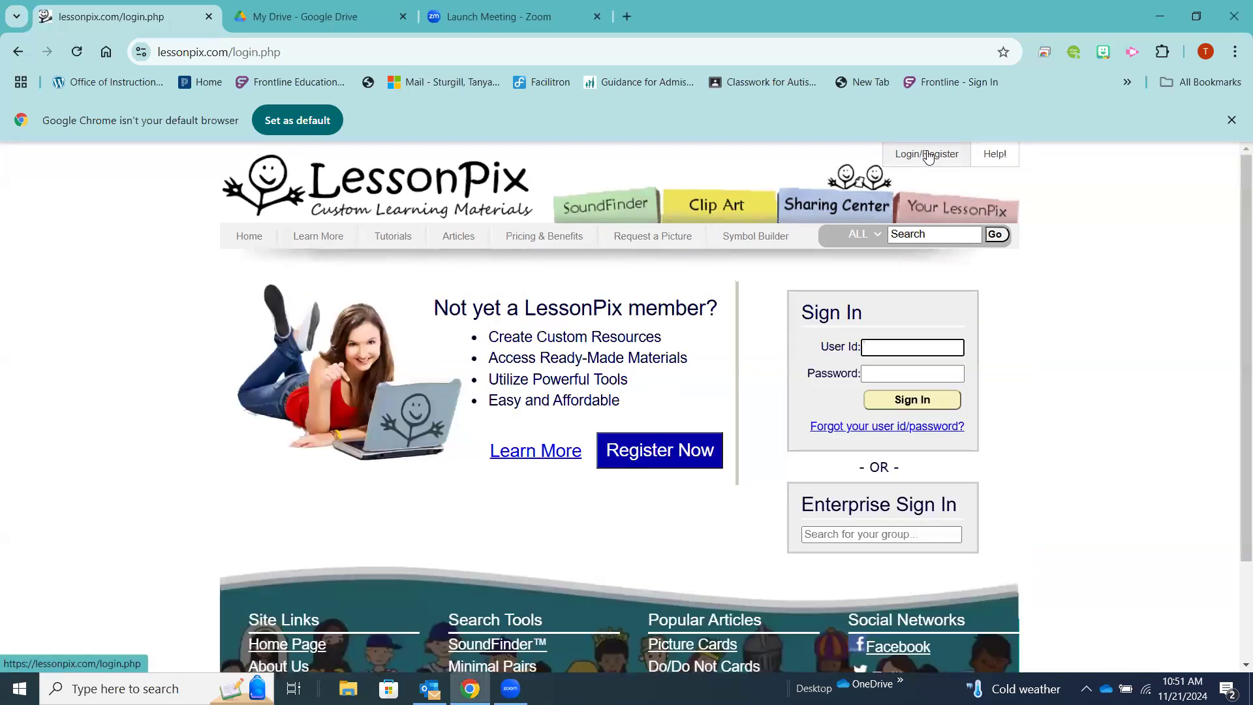
left_click(867, 349)
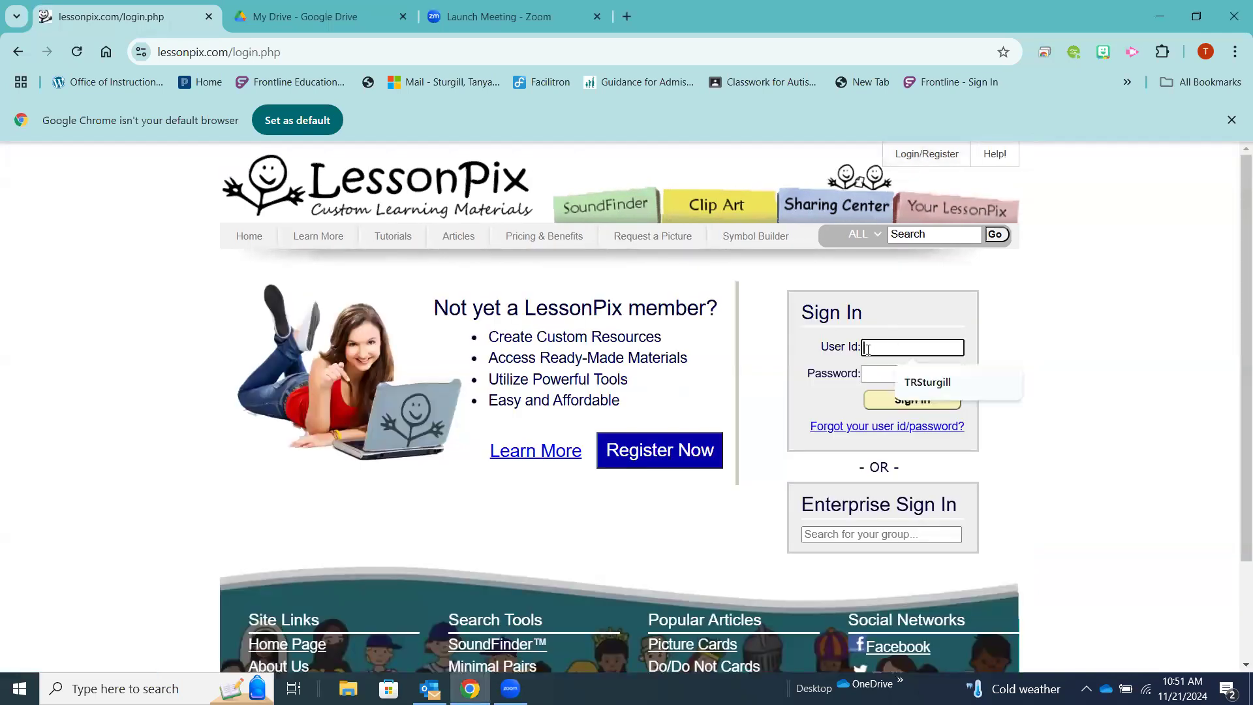
left_click(919, 385)
left_click(871, 371)
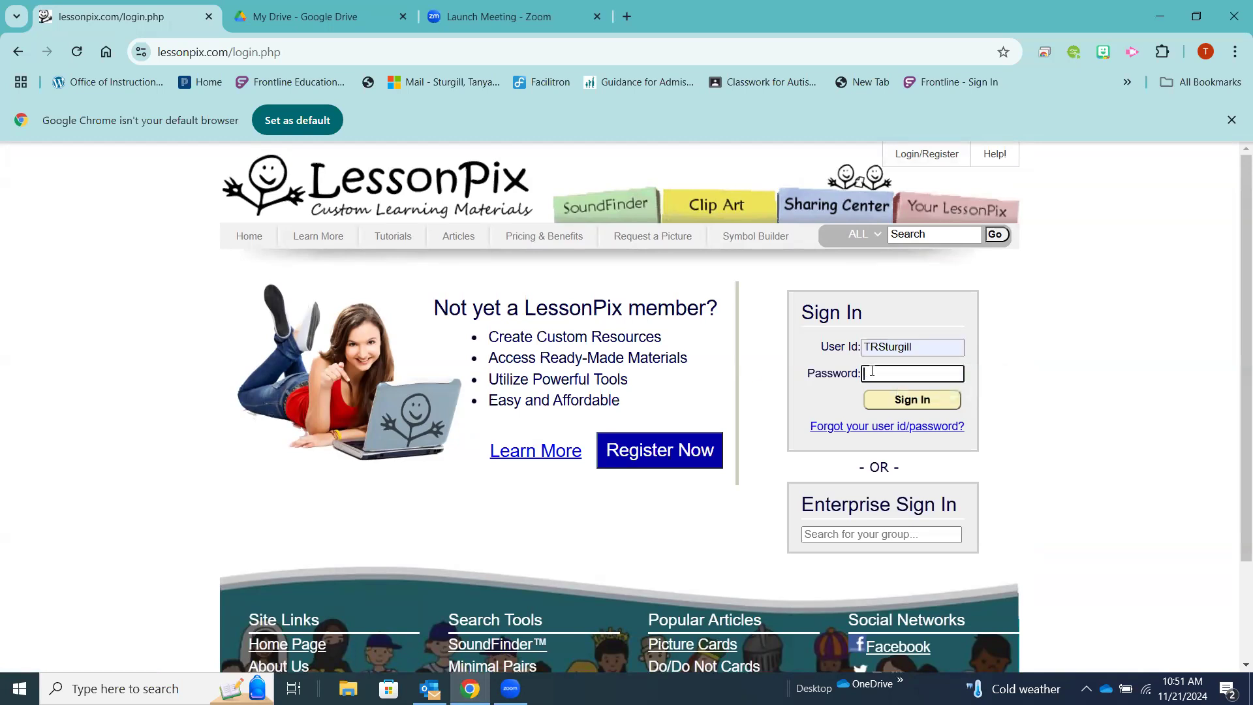
type("••••••")
key("Return")
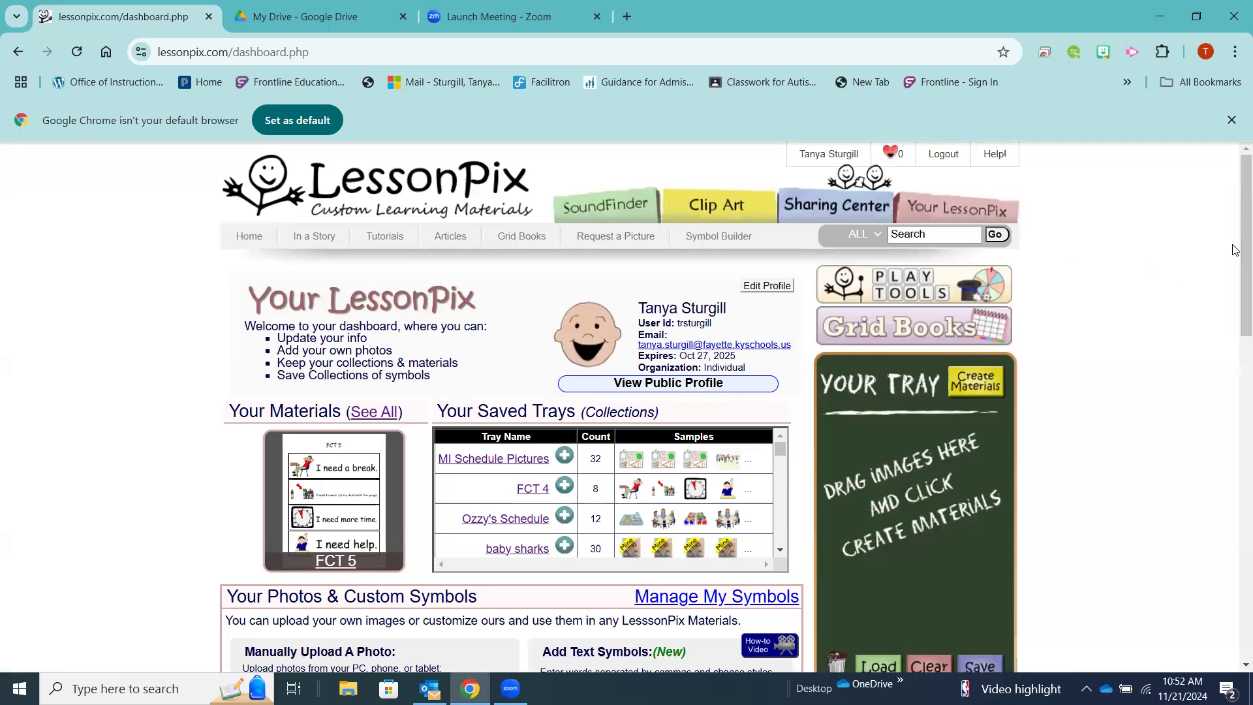
Add the desk-and-drawers photo from the custom symbols to the tray, and remove it from the tray again.
left_click_drag(1234, 248, 1234, 390)
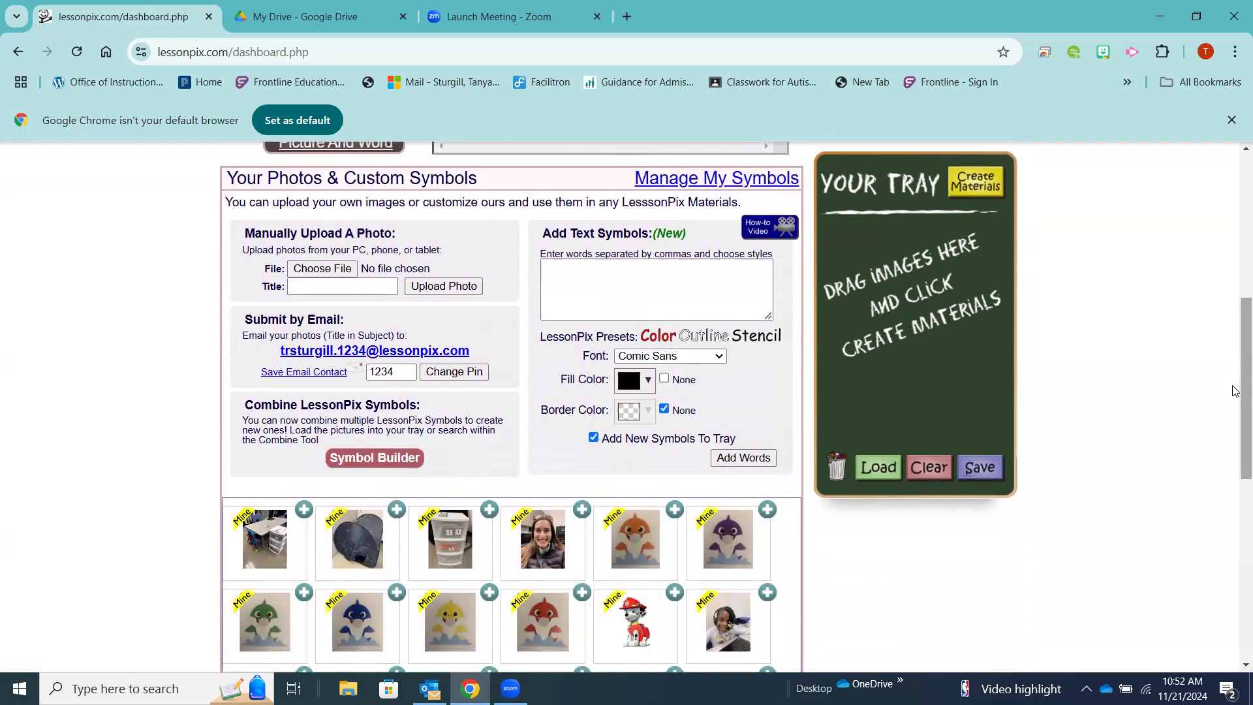
left_click_drag(1234, 390, 1234, 471)
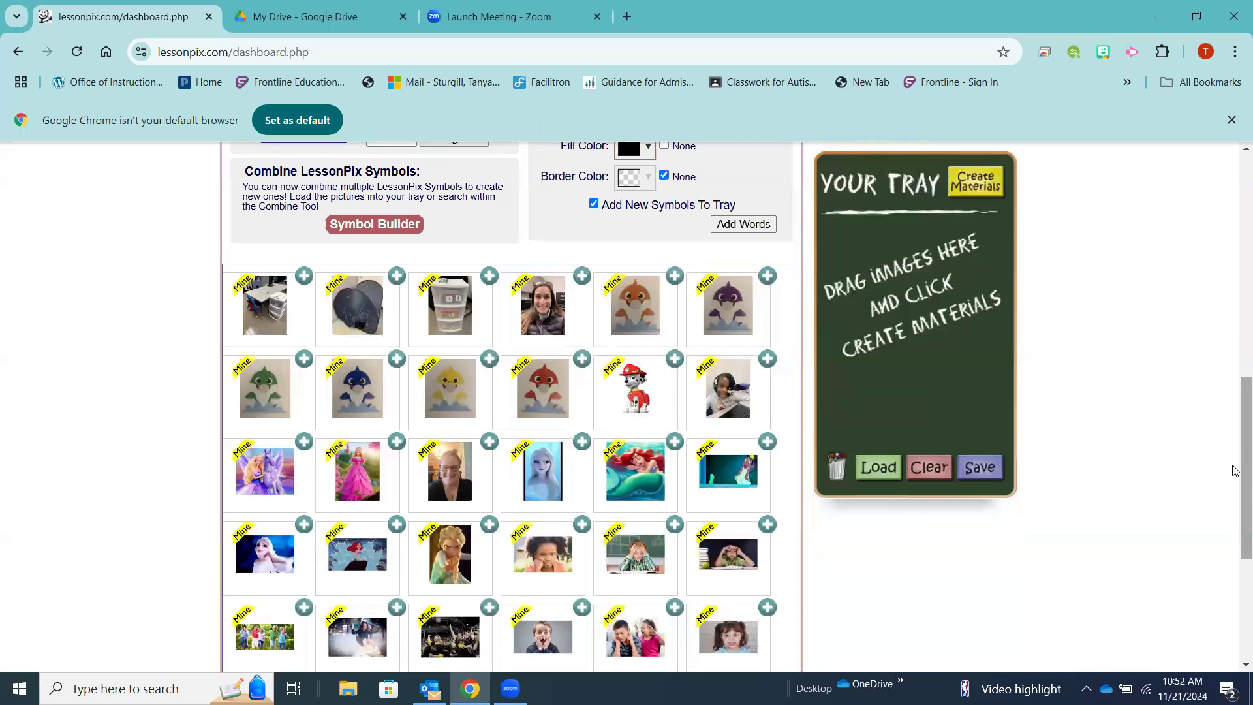
scroll(1234, 469, "up", 4)
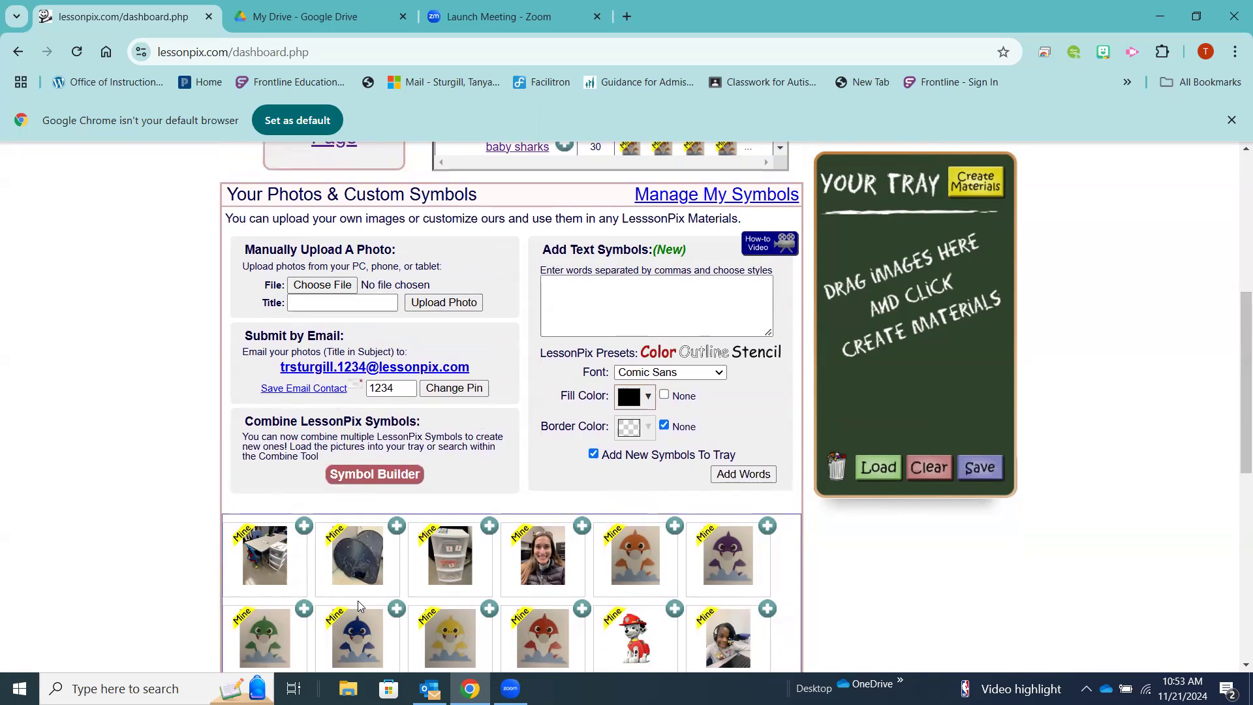
left_click(303, 526)
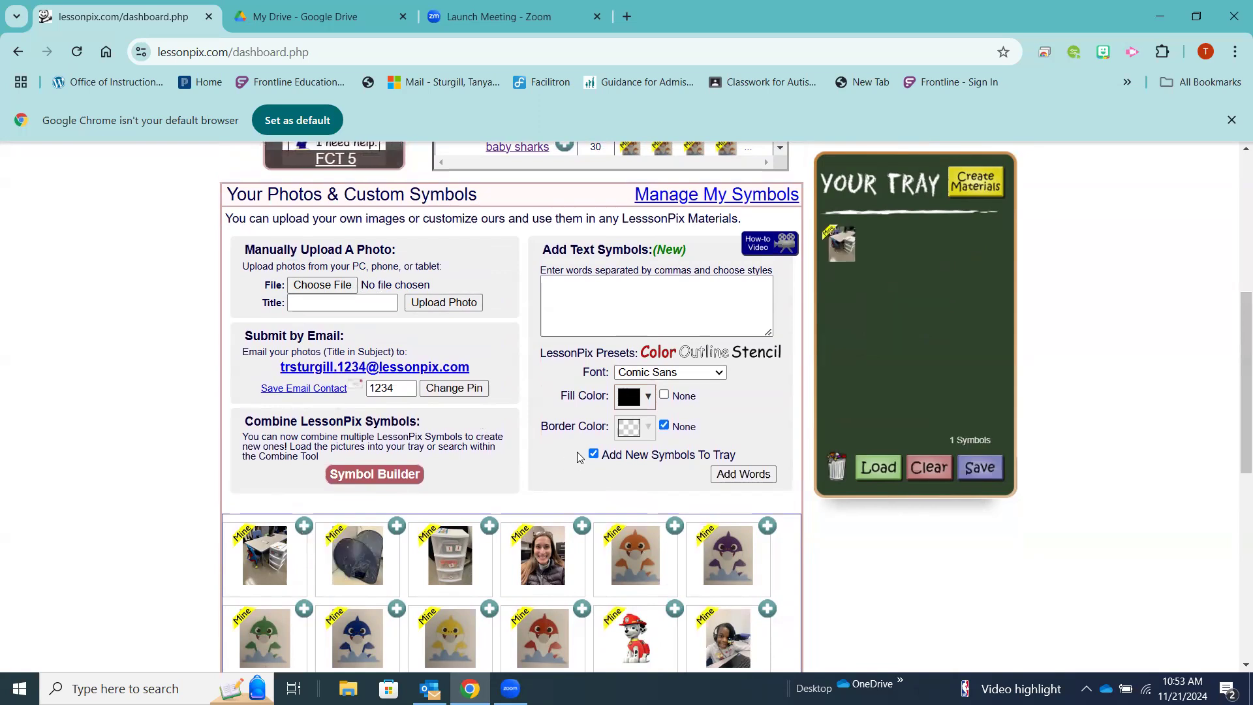
left_click_drag(841, 249, 839, 468)
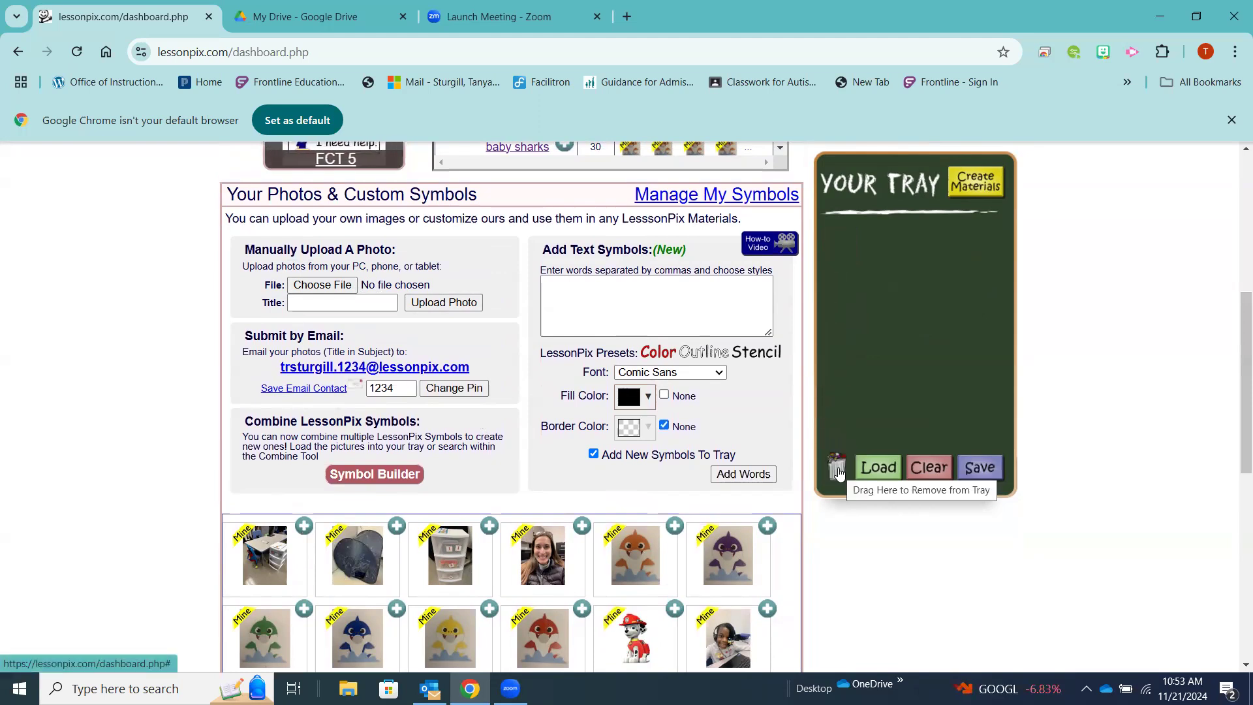
Add the custom photo of the smiling woman in the first row of personal photos to the tray.
left_click_drag(1242, 382, 1235, 274)
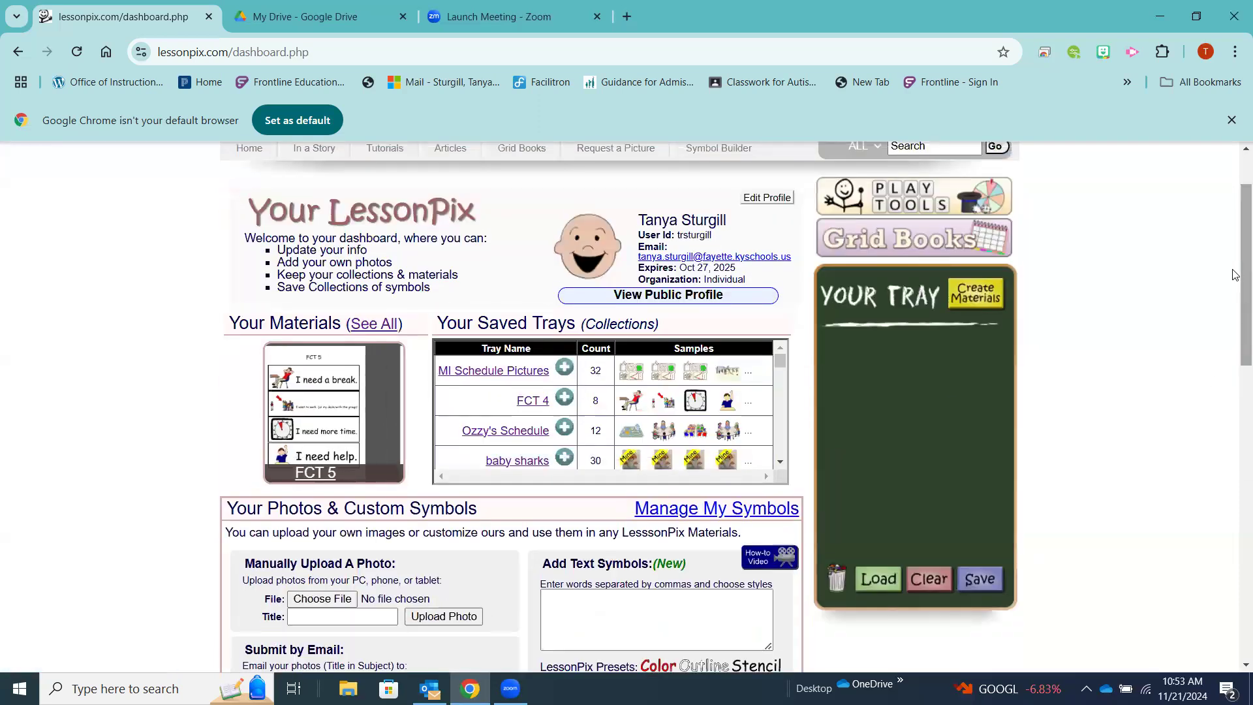
left_click_drag(1235, 274, 1235, 261)
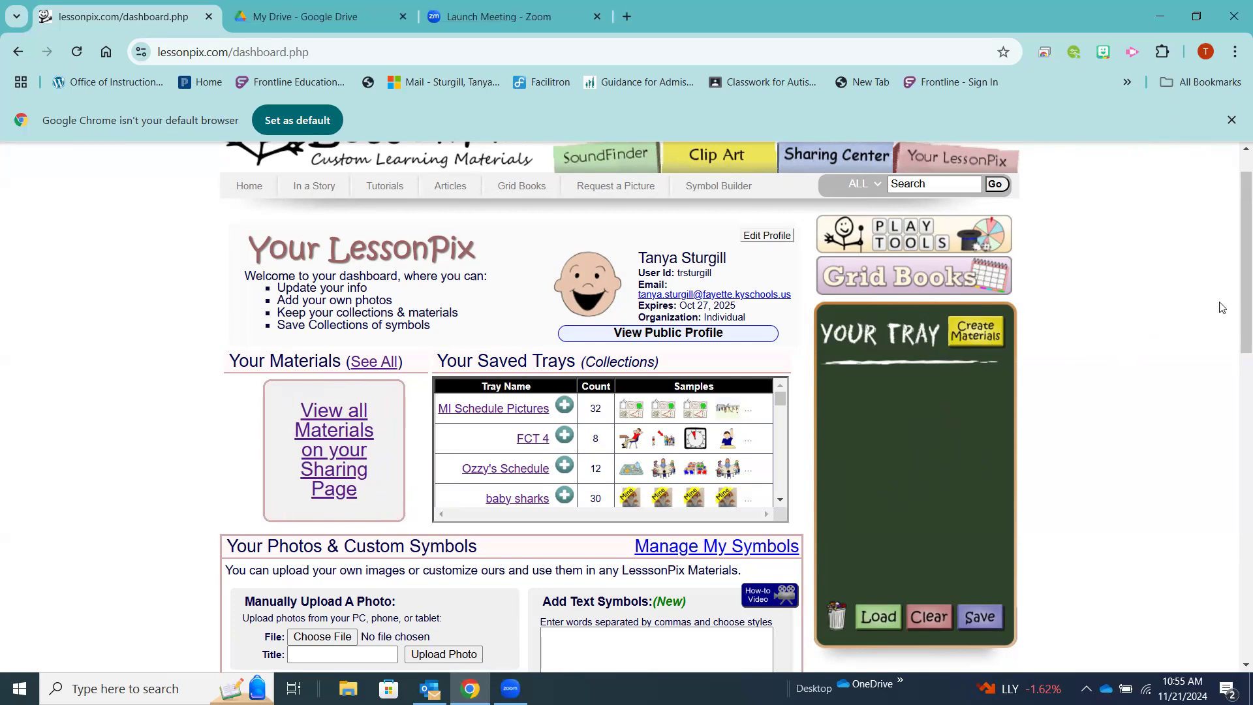
scroll(1235, 292, "up", 1)
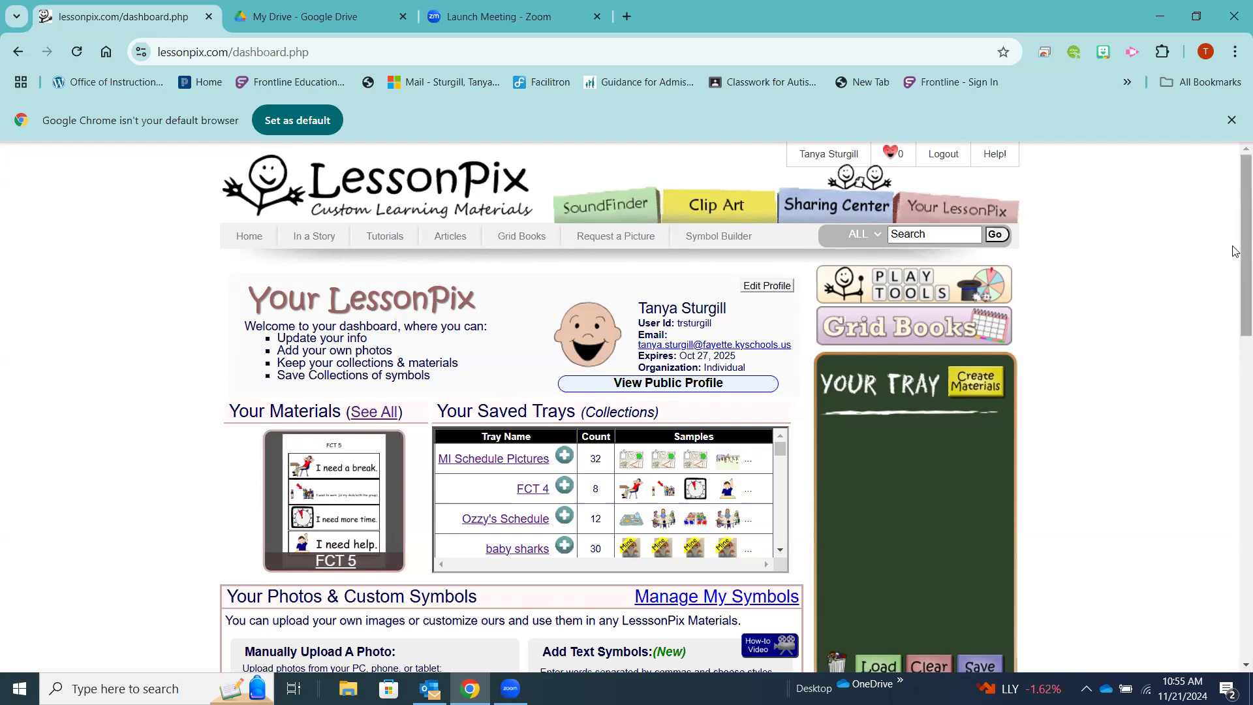
left_click_drag(1232, 251, 1233, 411)
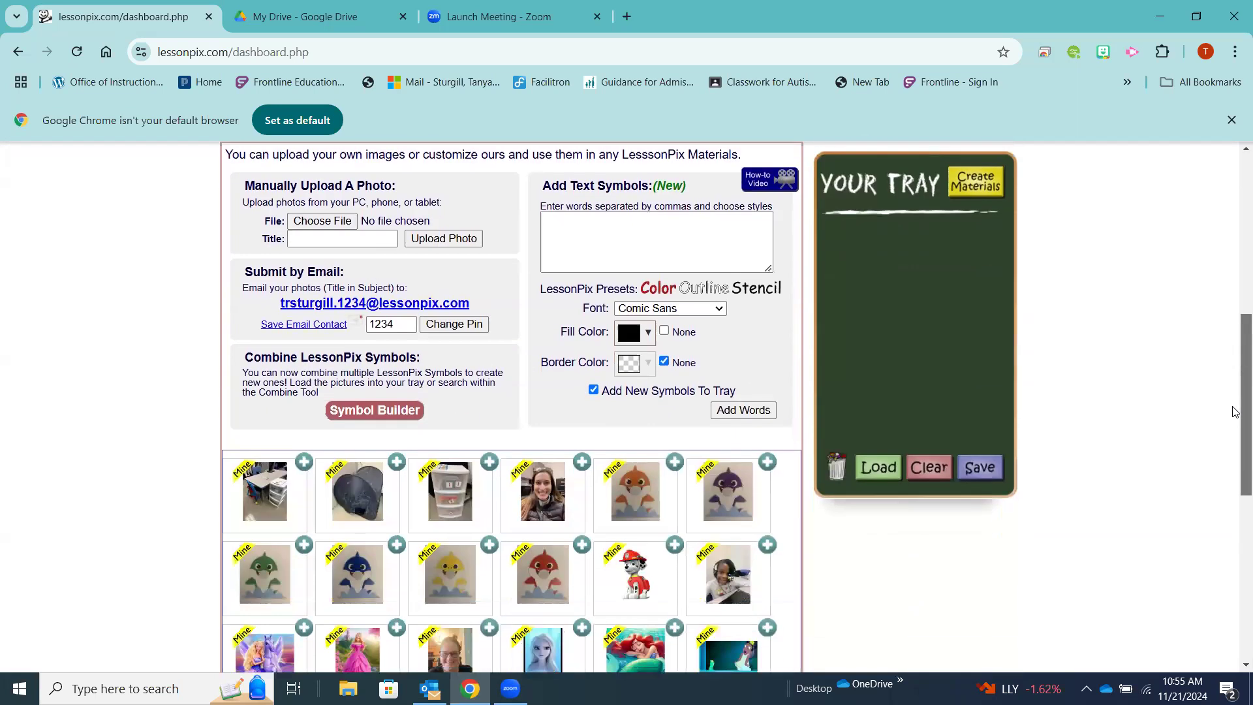
left_click(581, 462)
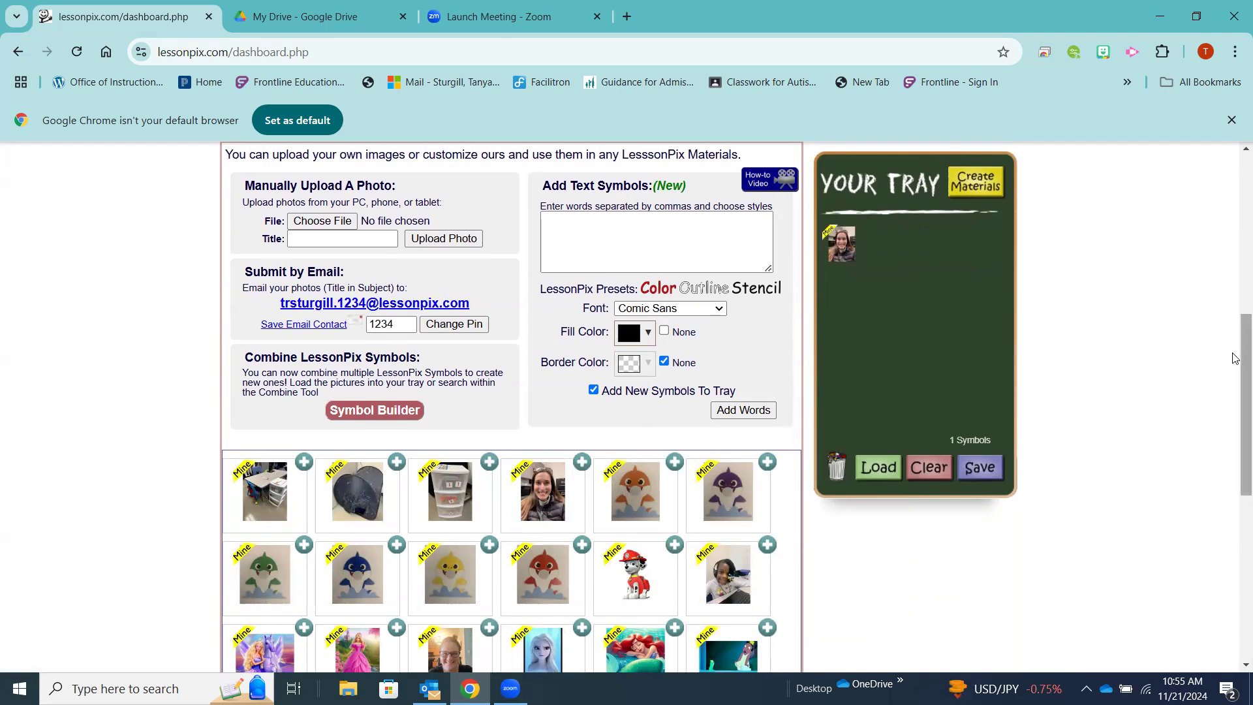
Search all content for "classroom" and show all matching images.
left_click_drag(1235, 359, 1235, 213)
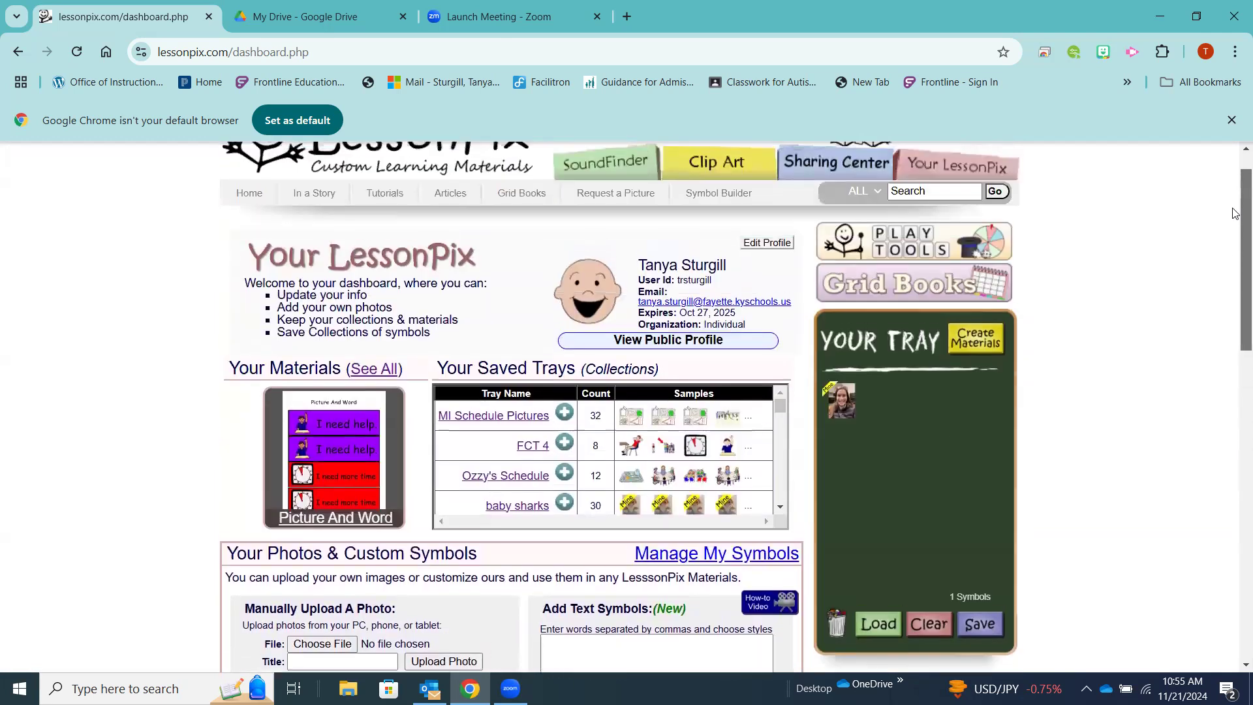
left_click(929, 193)
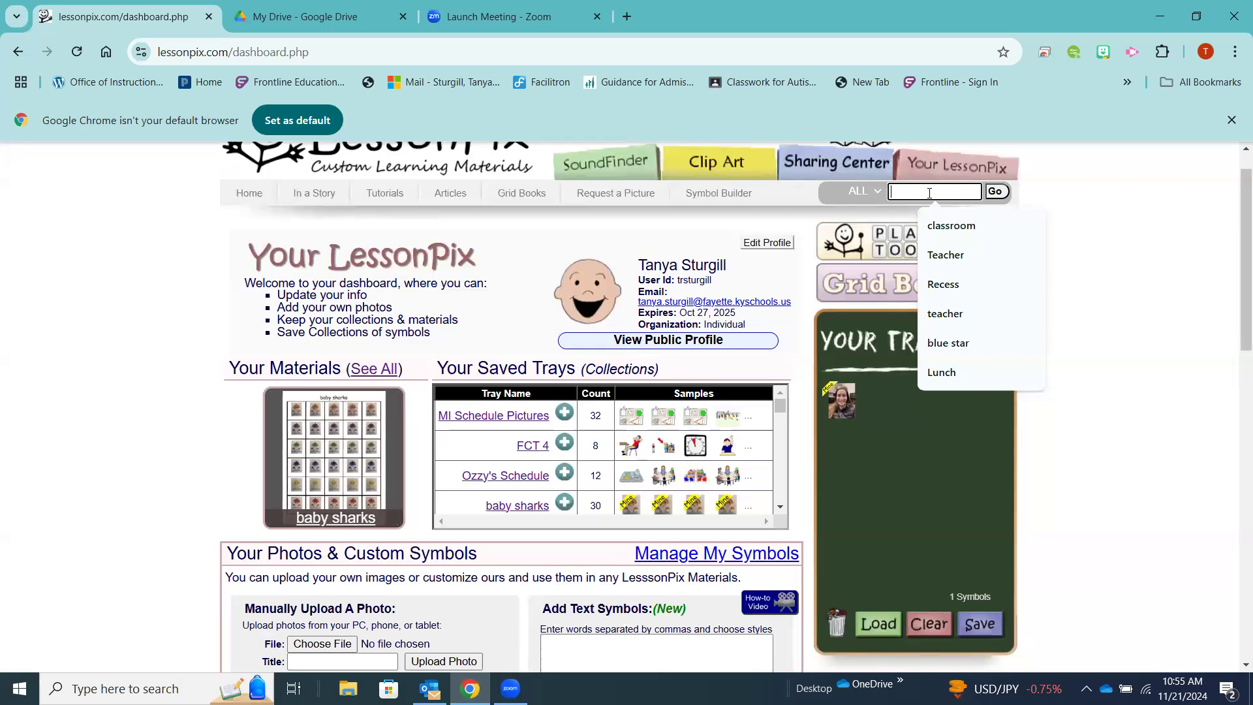
left_click(935, 230)
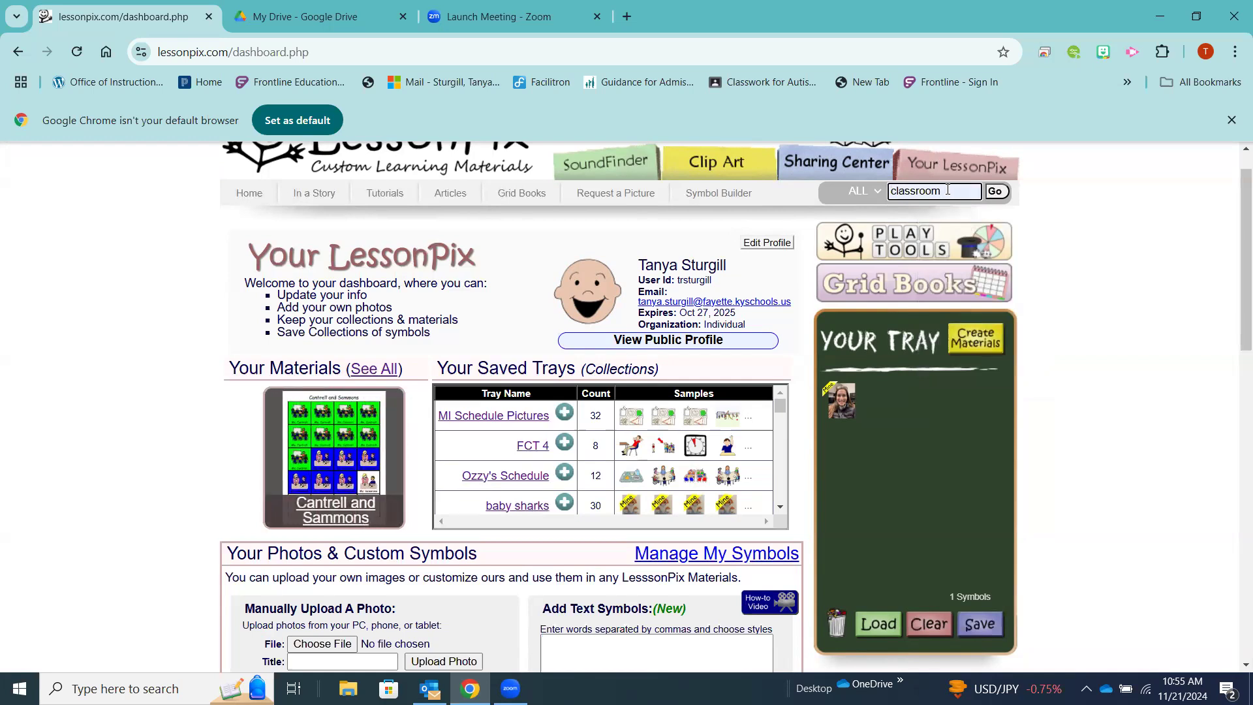
left_click(997, 192)
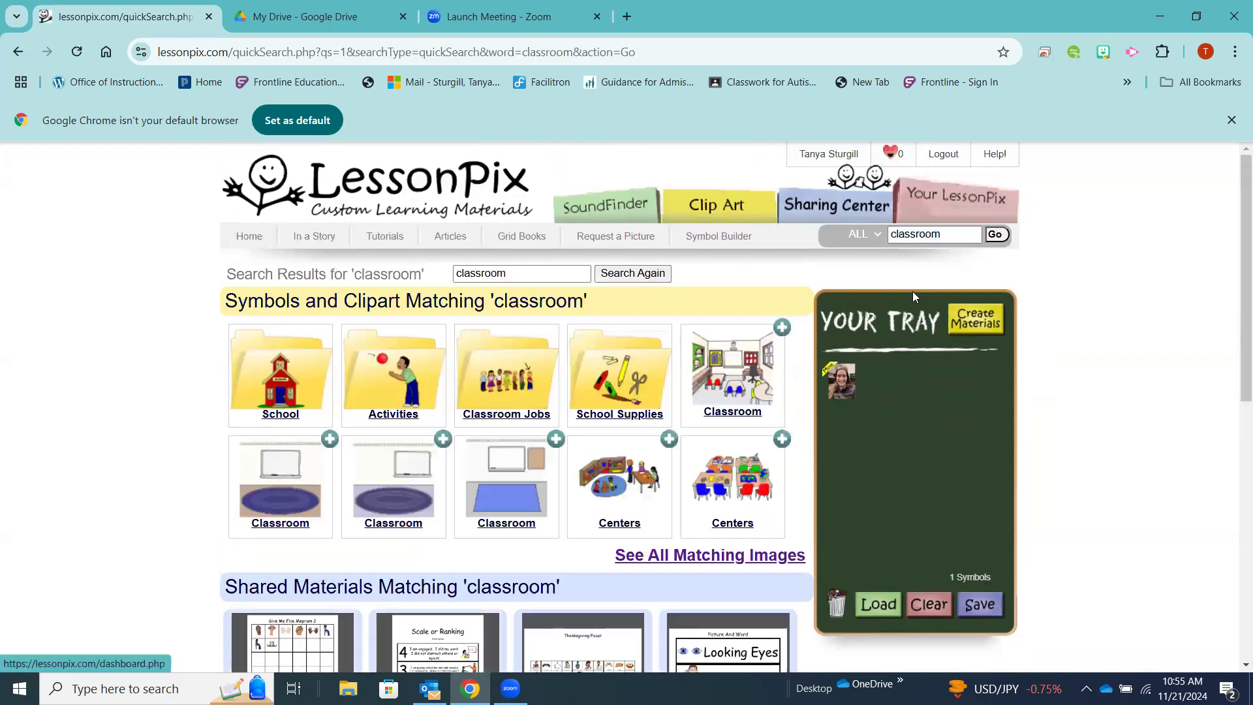
left_click(708, 556)
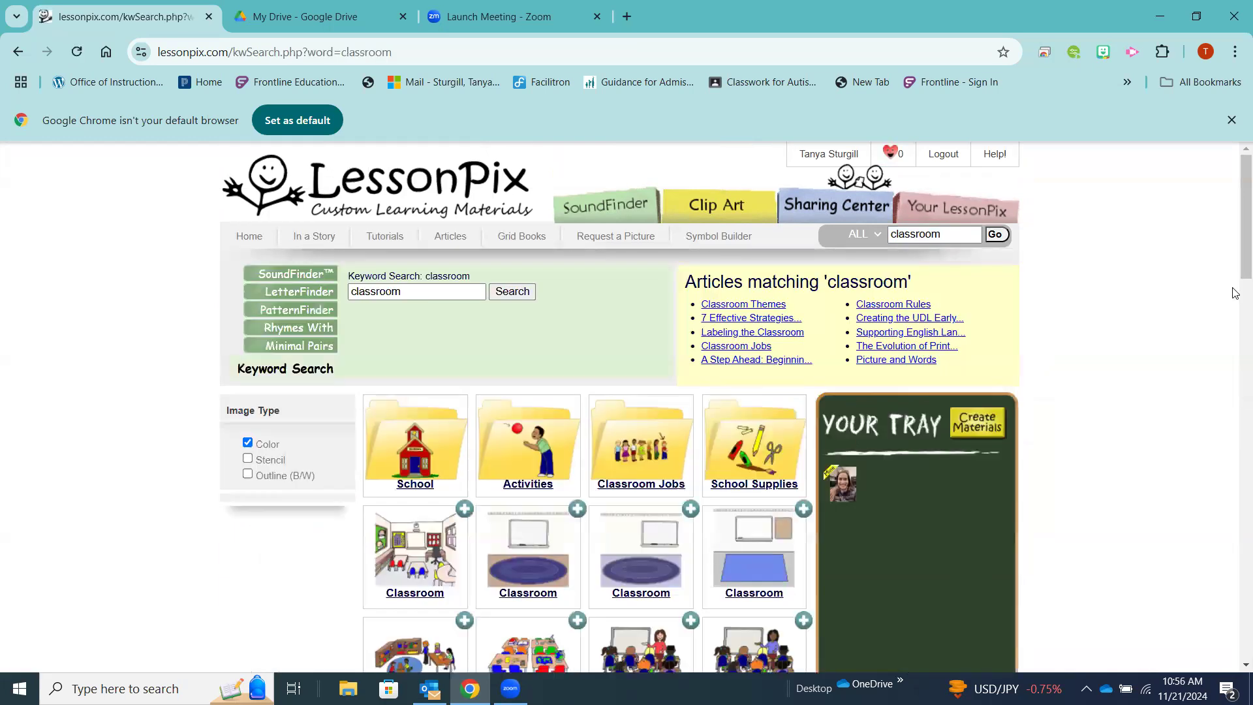
Add three copies of the second Class symbol, showing a dark-haired teacher in front of students, to the tray.
scroll(1235, 306, "down", 4)
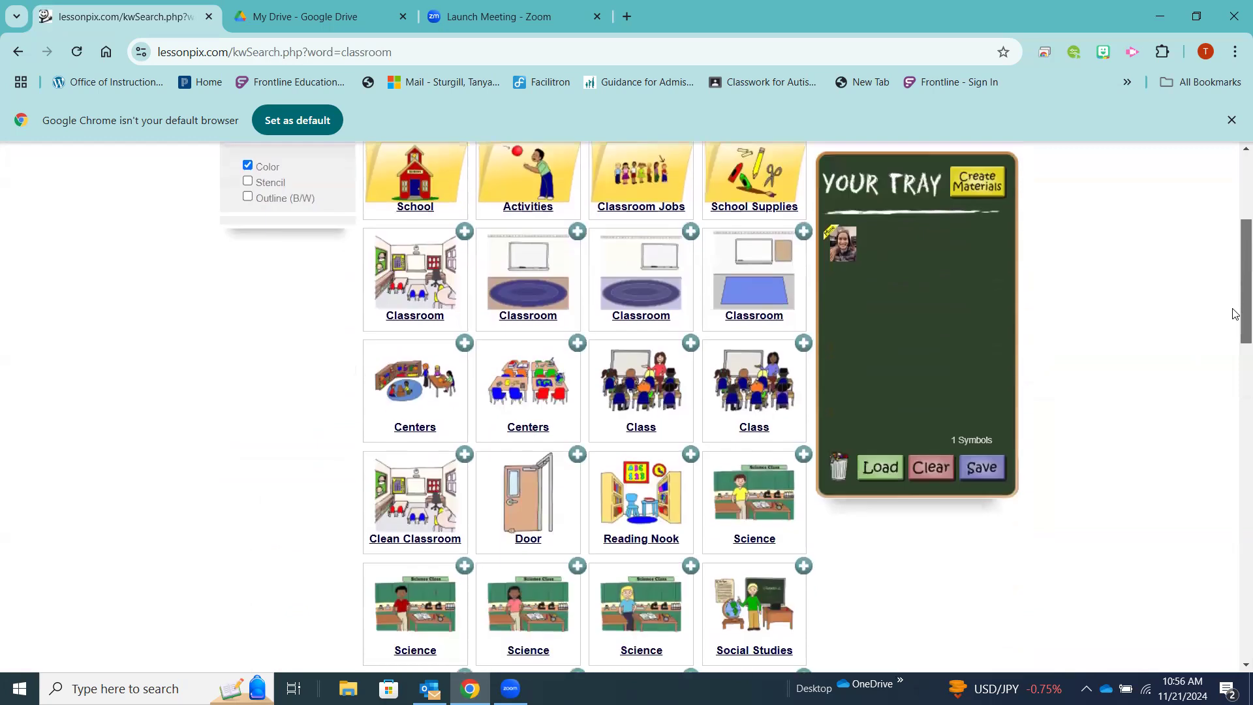
scroll(1235, 313, "down", 1)
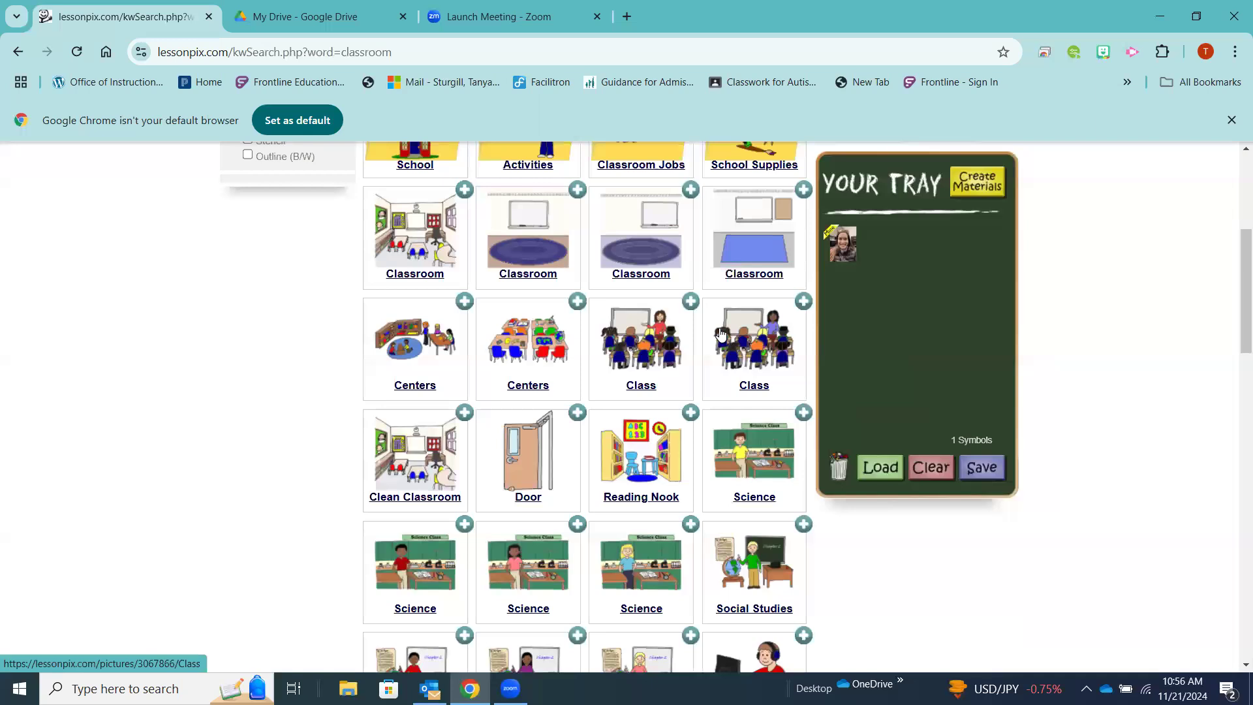
left_click(802, 302)
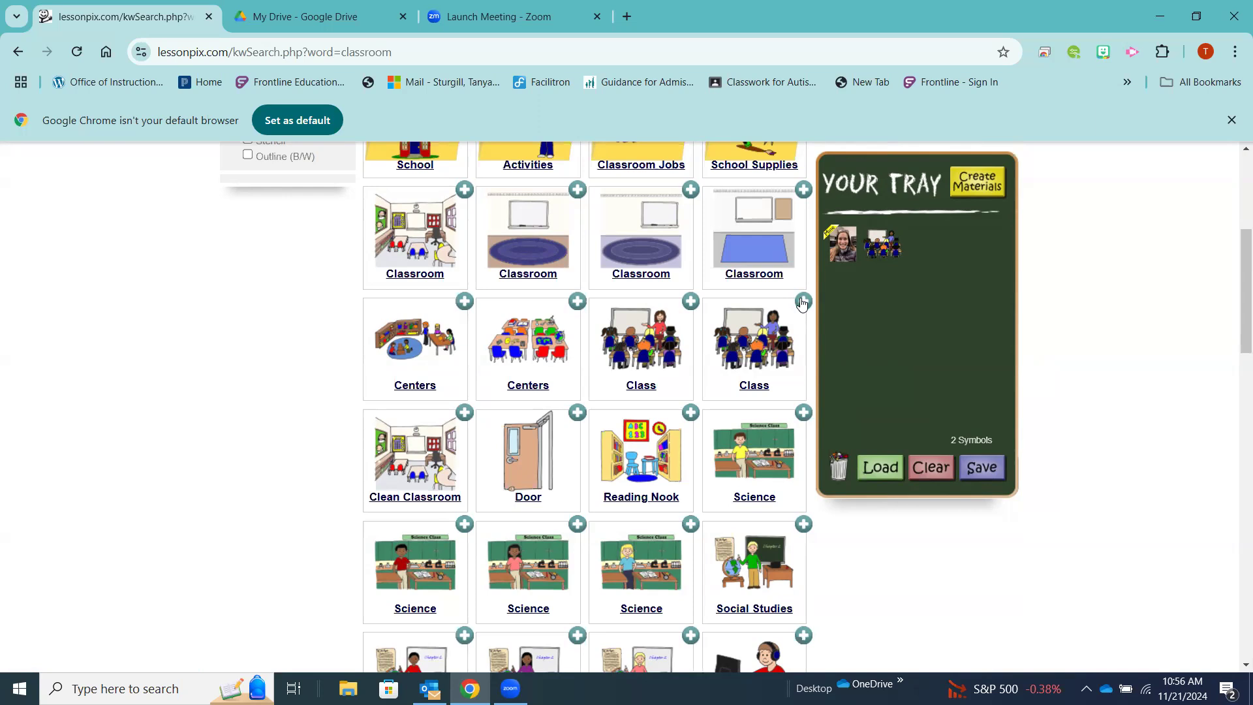
left_click(803, 302)
left_click(802, 301)
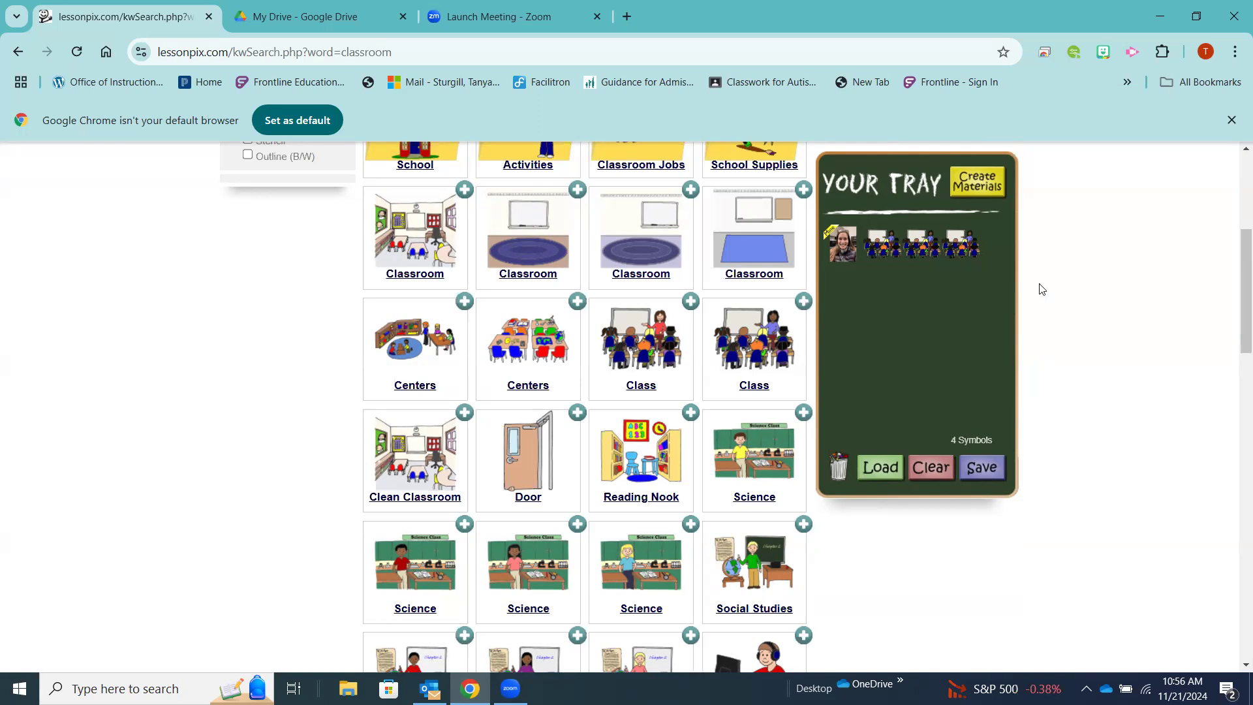
Search all content for "Teacher" and show all matching images.
scroll(1235, 250, "up", 5)
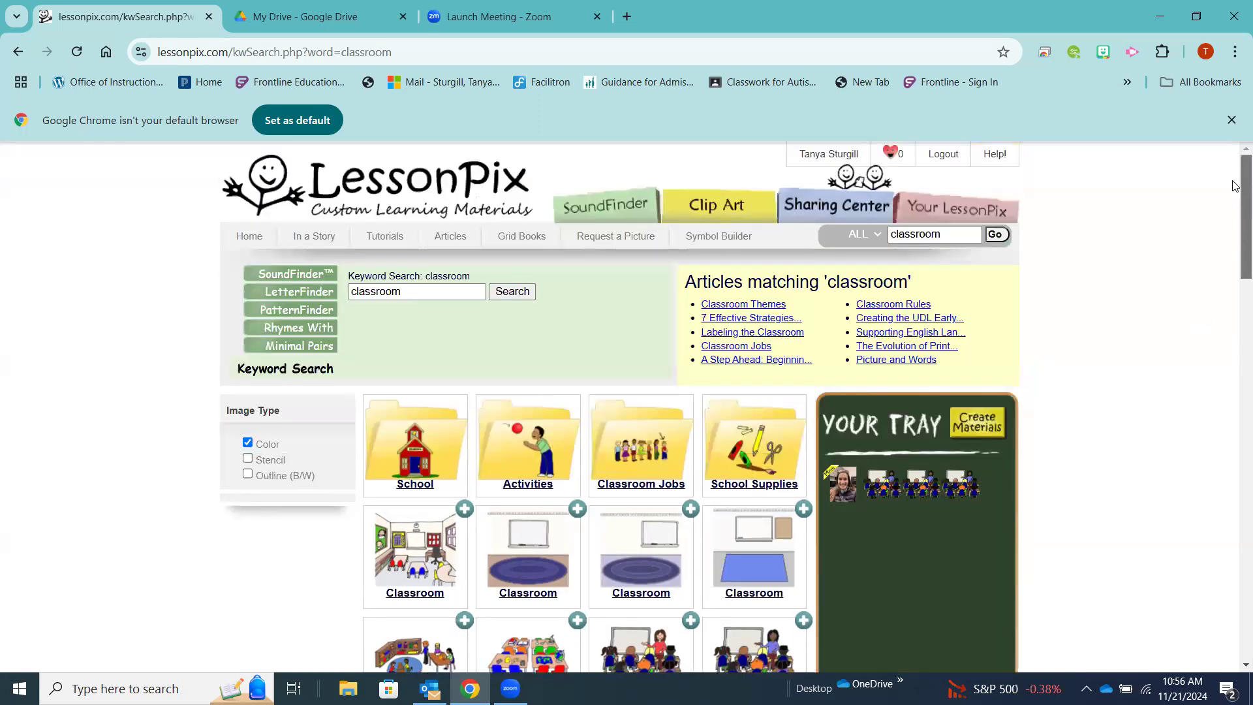
left_click(910, 234)
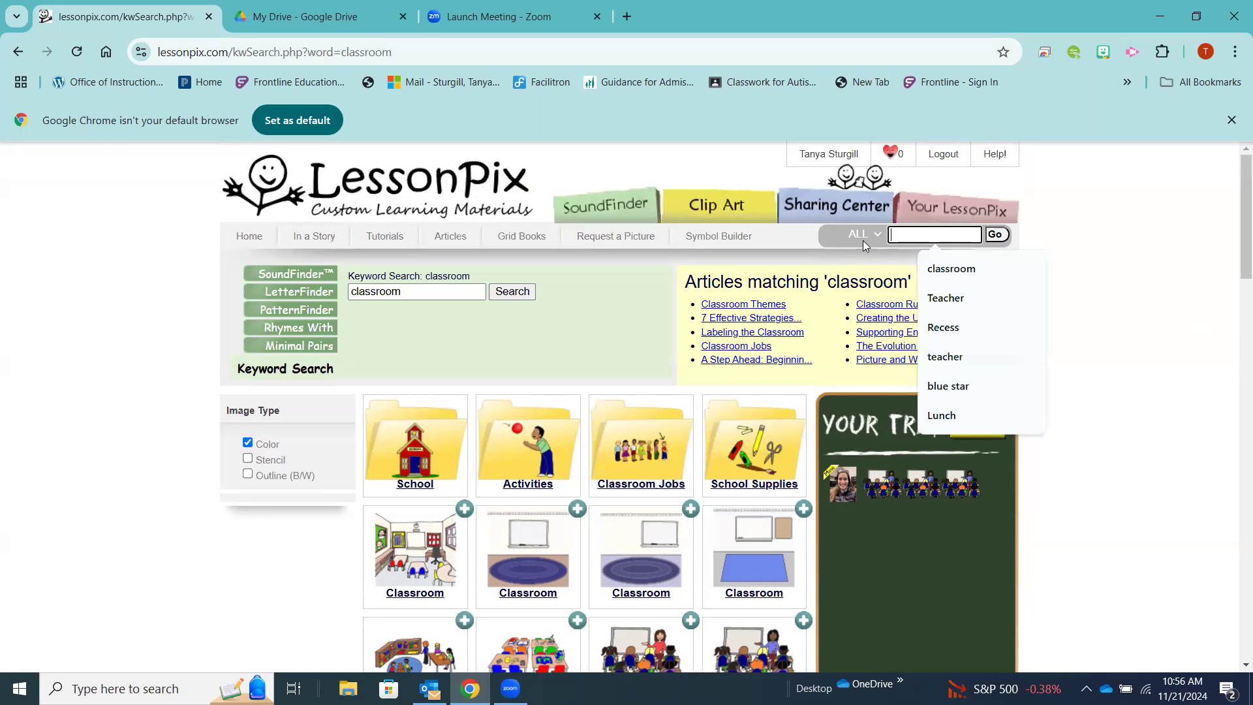
type("Teacher")
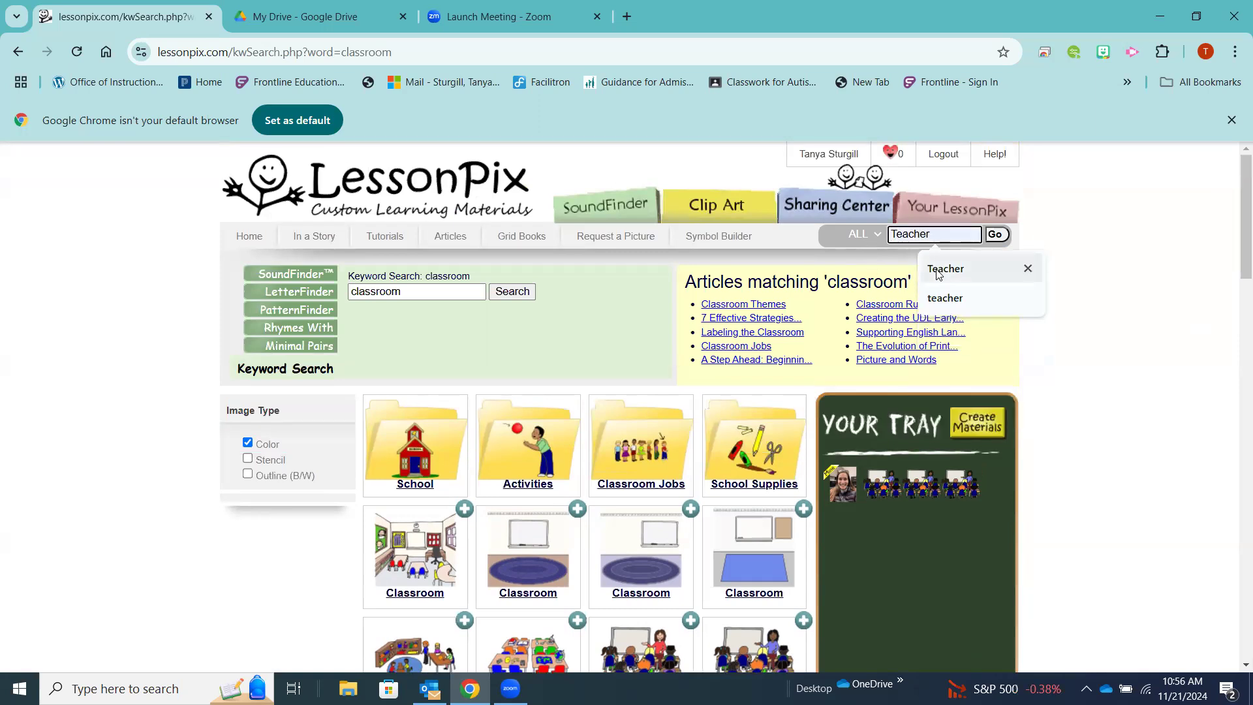
left_click(938, 273)
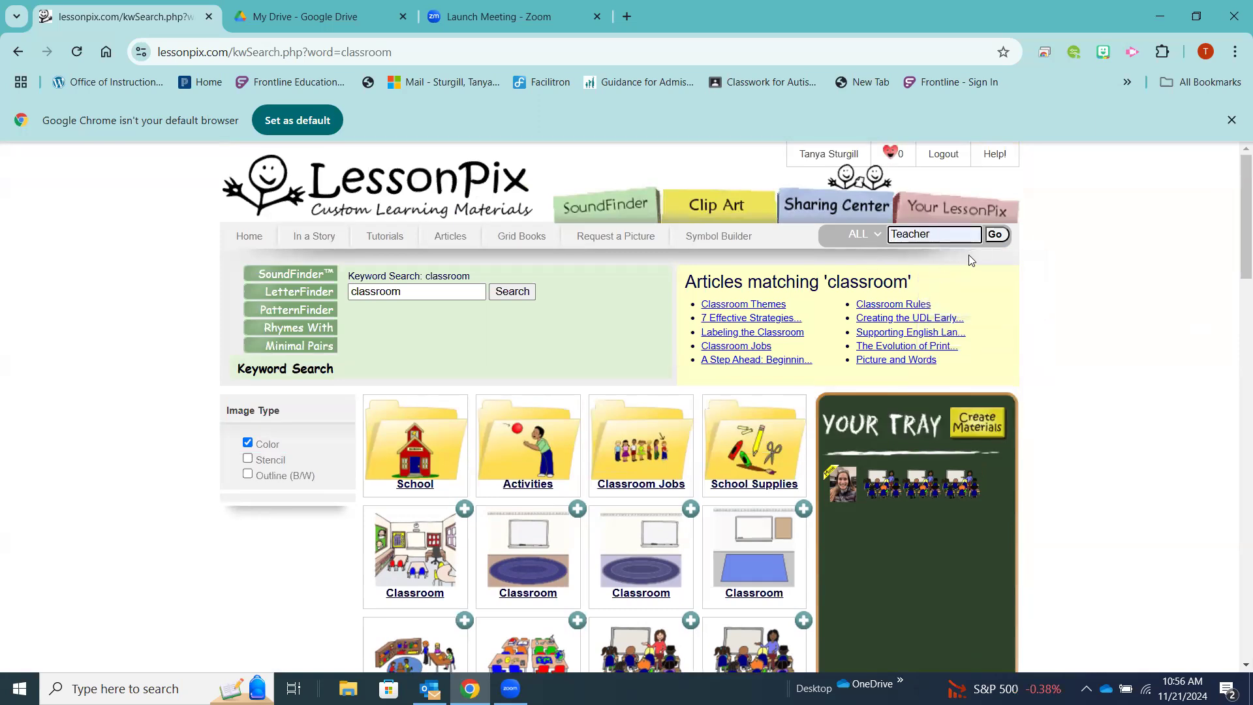
left_click(993, 238)
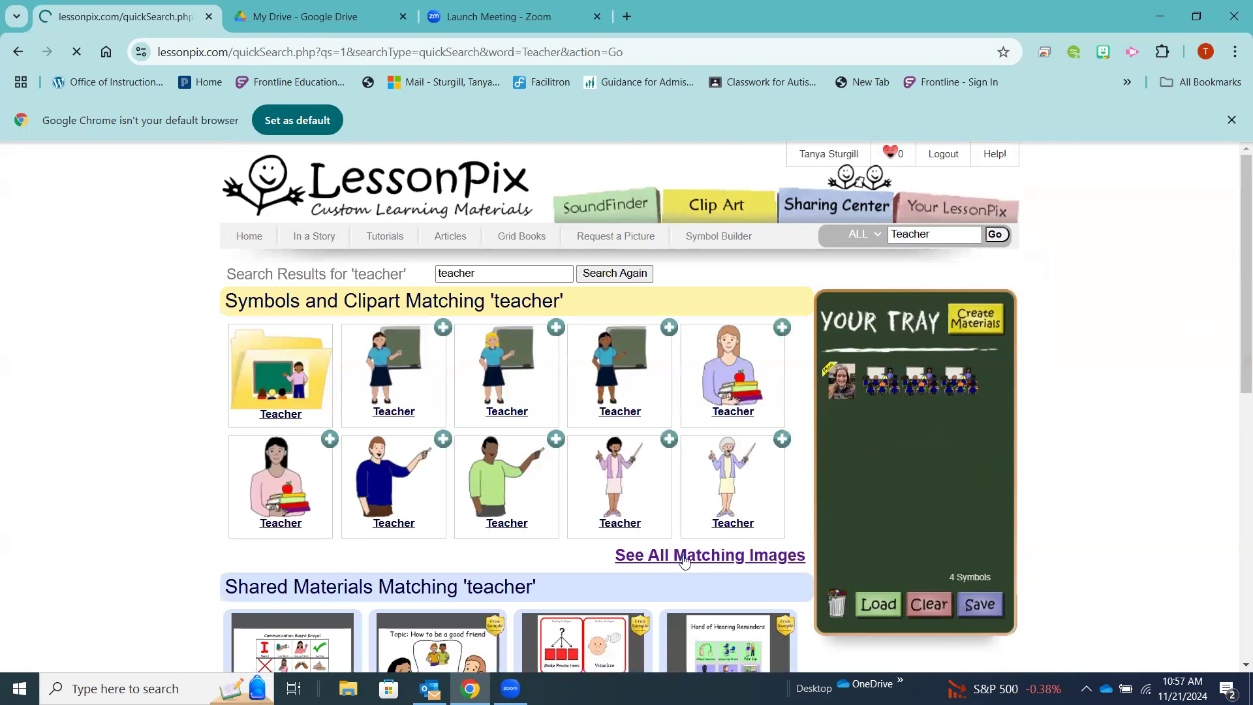
left_click(679, 556)
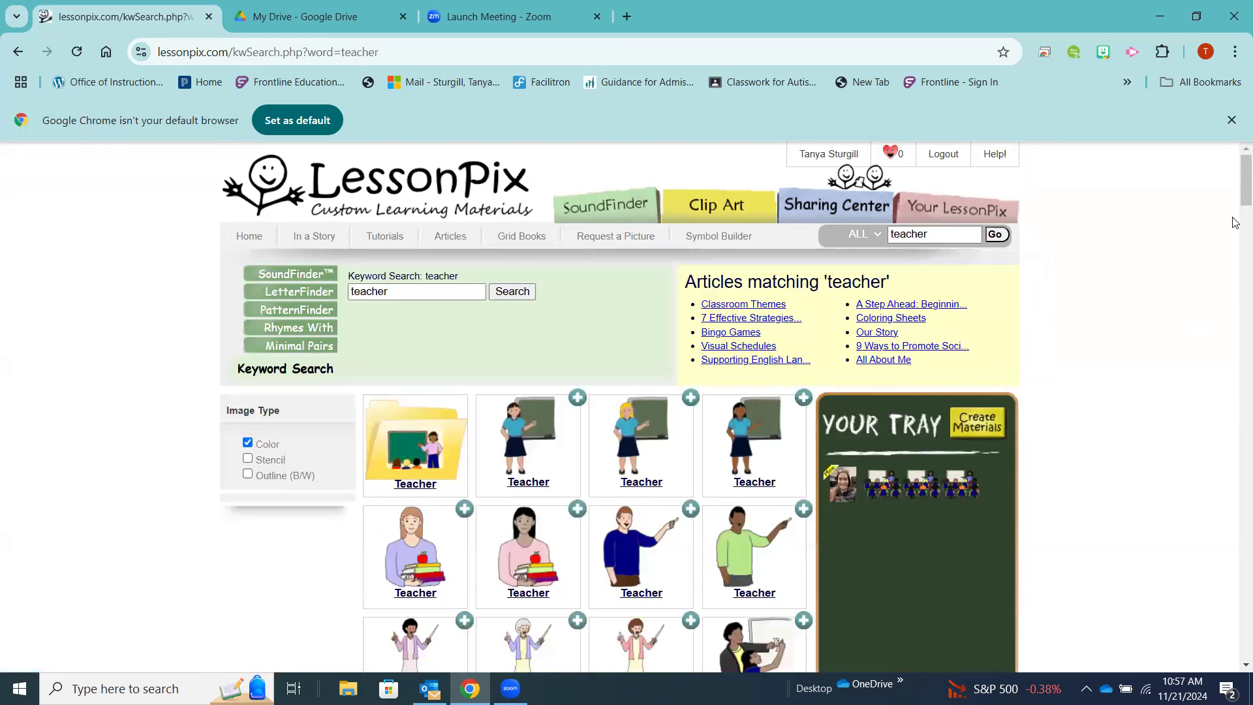
Add two copies of the Small Group symbol with the long-haired teacher in blue to the tray.
left_click_drag(1235, 191, 1235, 342)
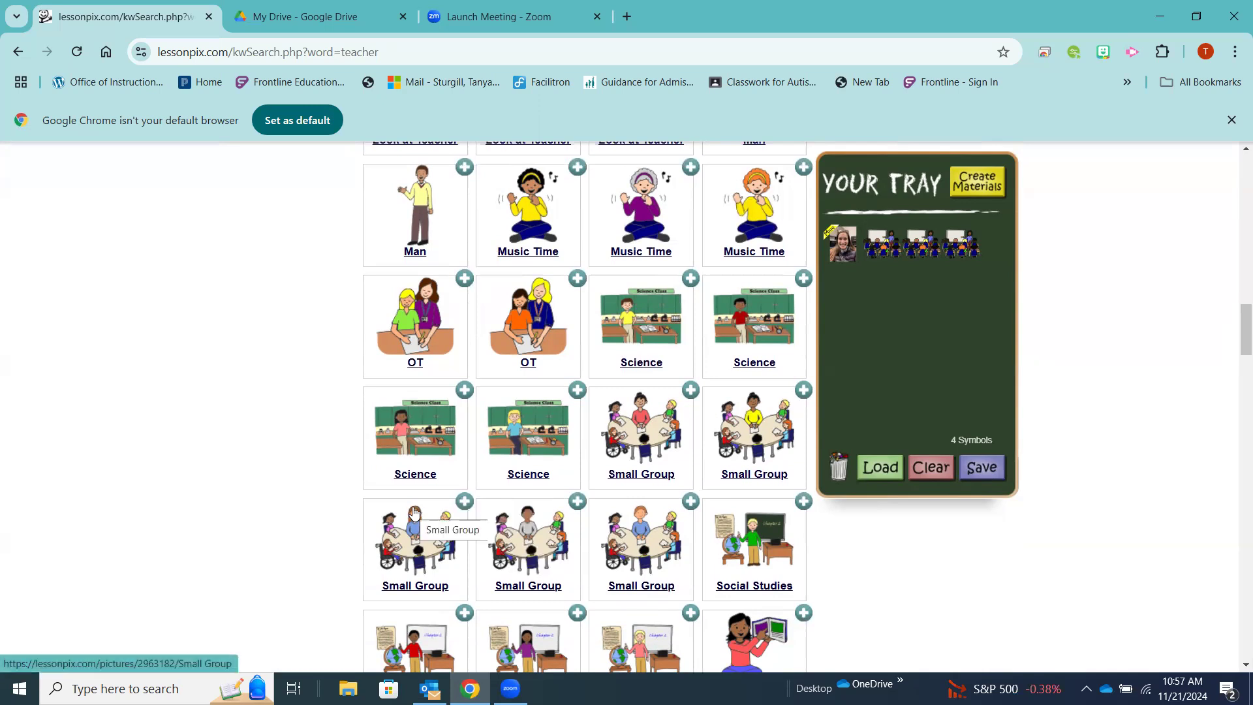
left_click(464, 501)
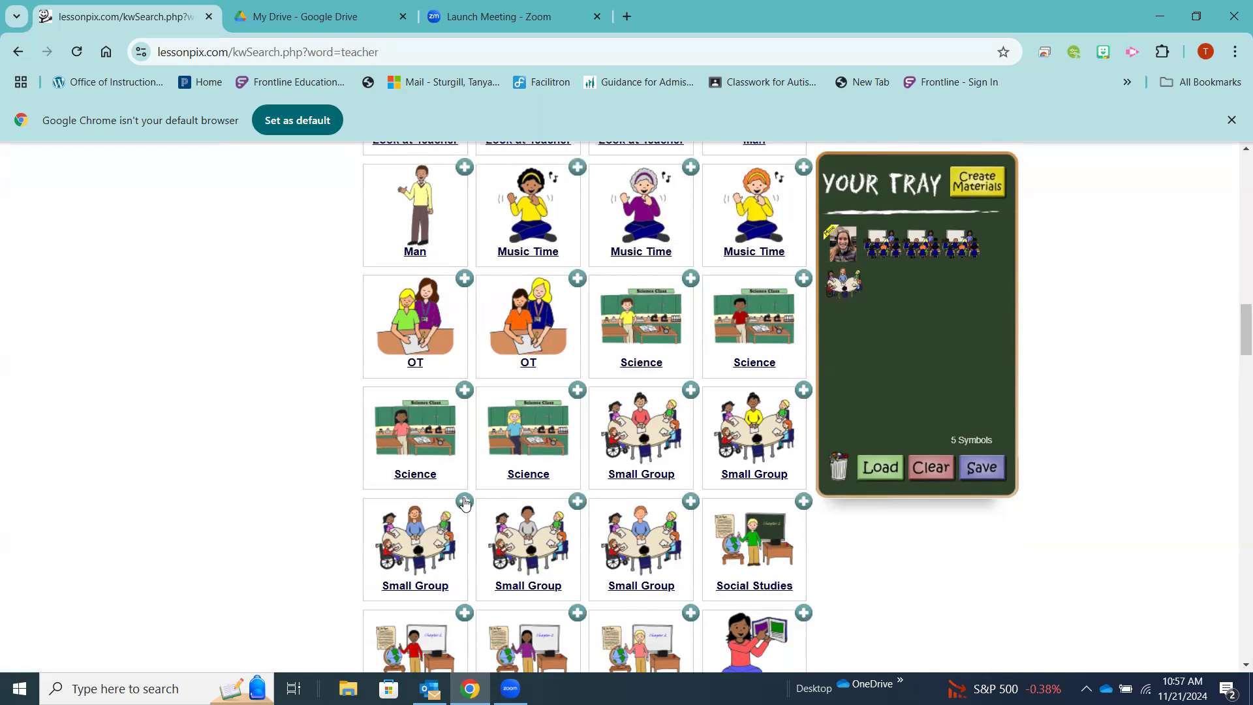
left_click(464, 501)
Search all content for "Lunch".
left_click_drag(1245, 328, 1228, 204)
scroll(1227, 208, "up", 6)
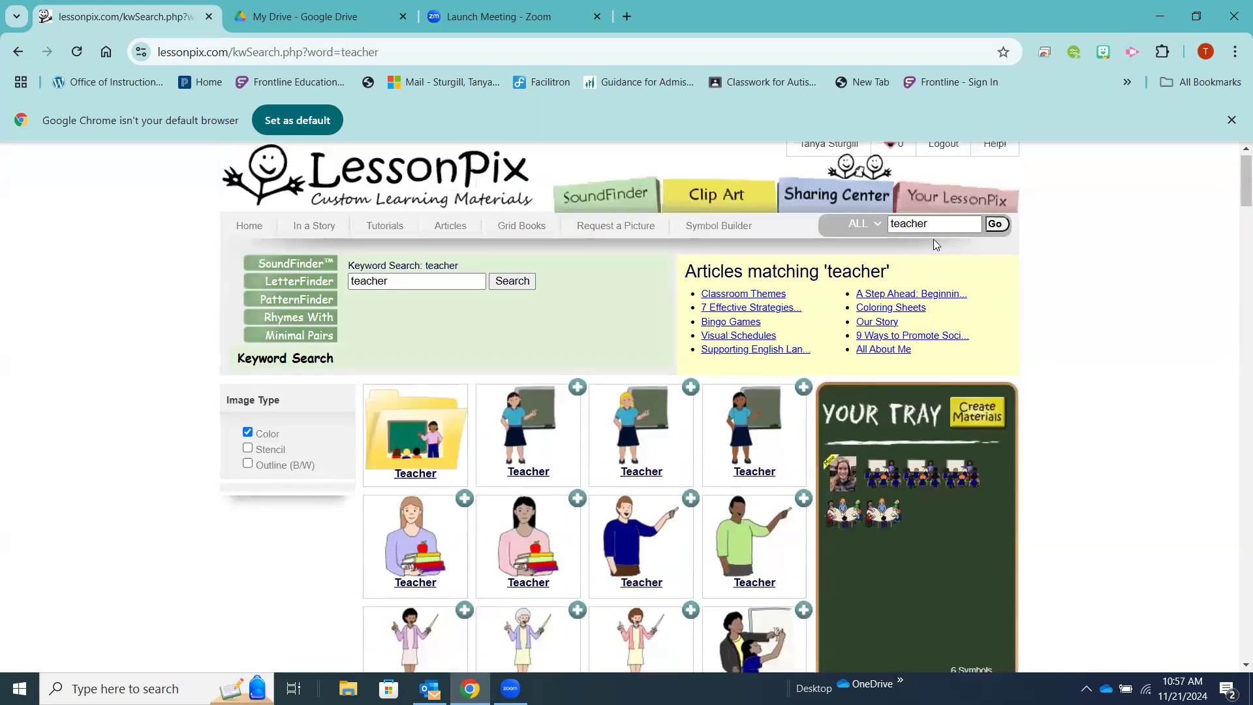
left_click(931, 223)
type("Lunch")
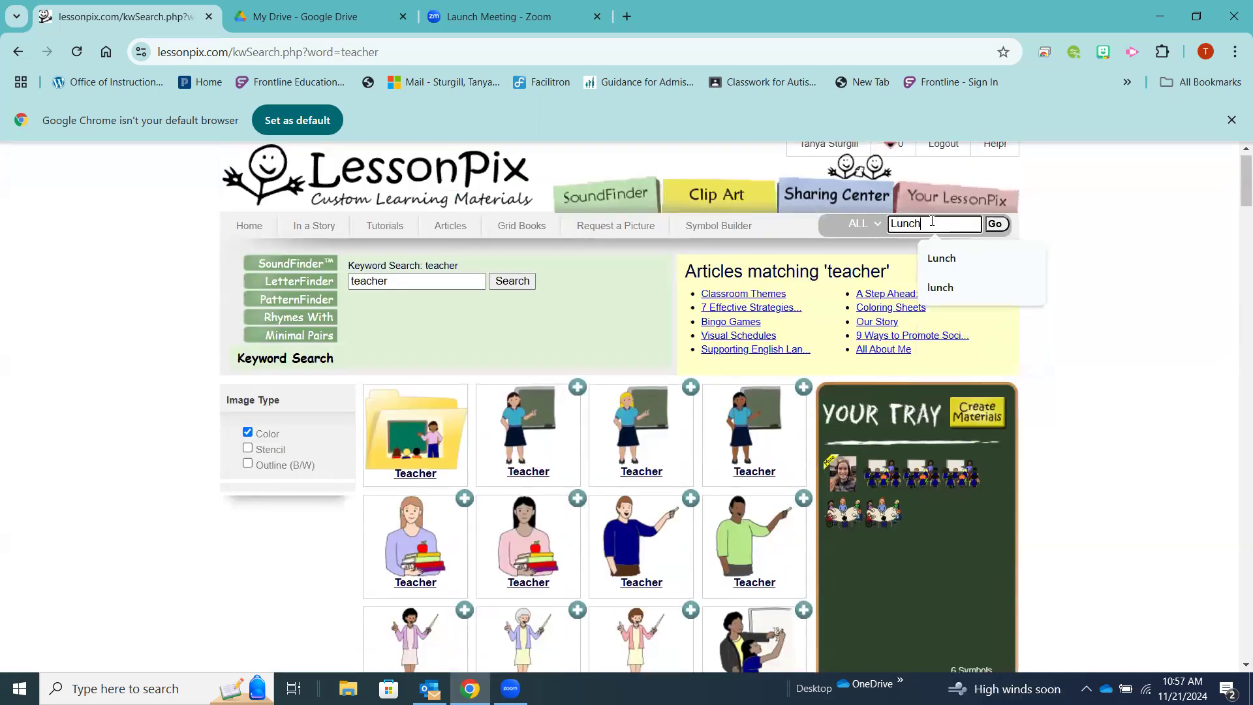
left_click(995, 224)
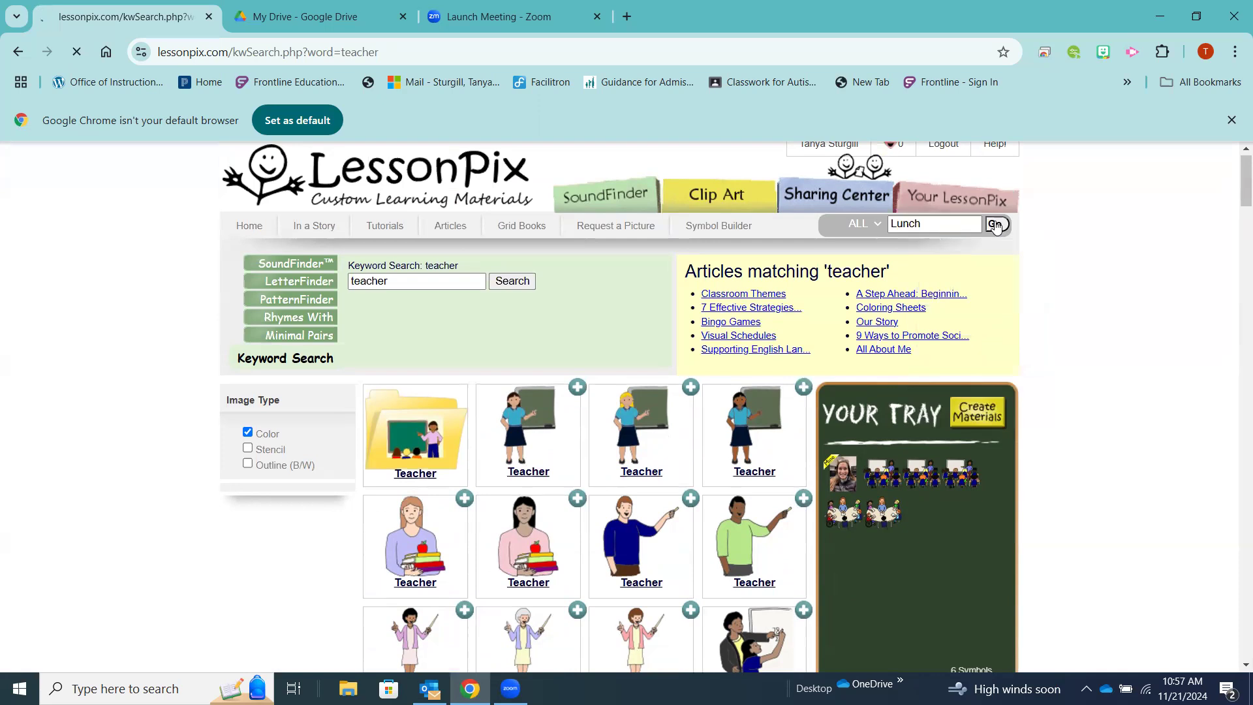
left_click(995, 225)
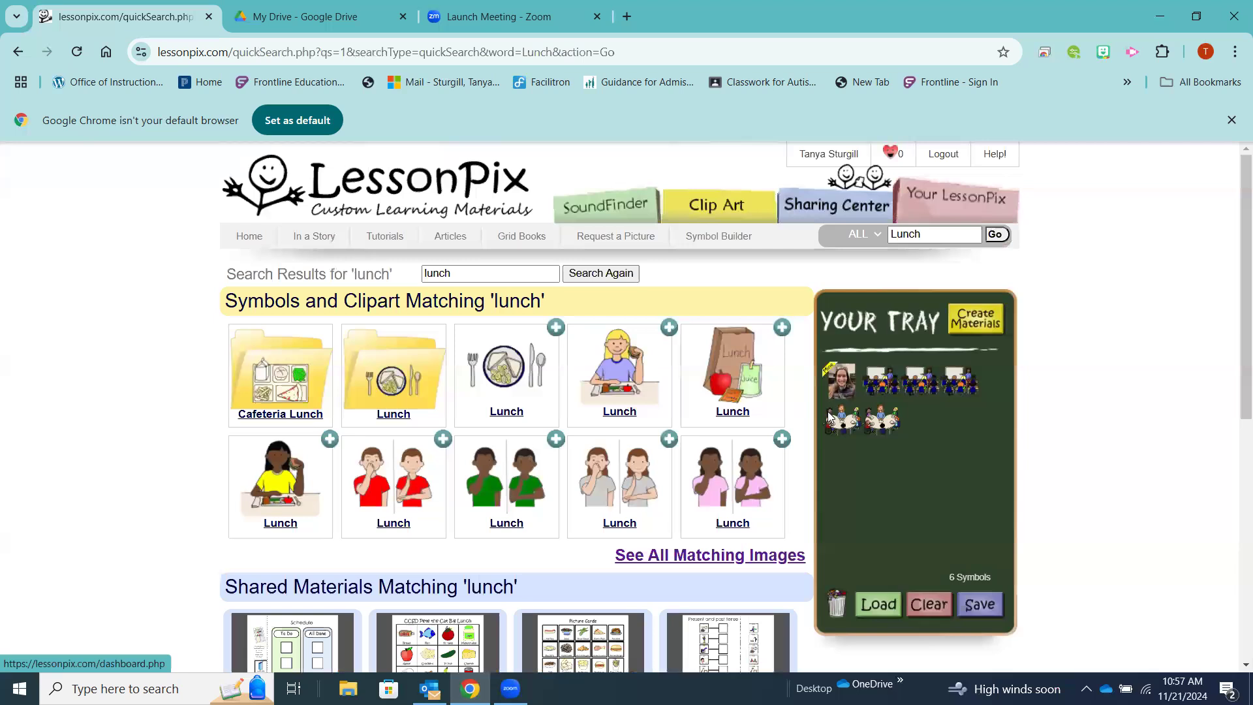
Show all images matching "lunch" and add the School Lunch tray symbol to the tray.
left_click(682, 556)
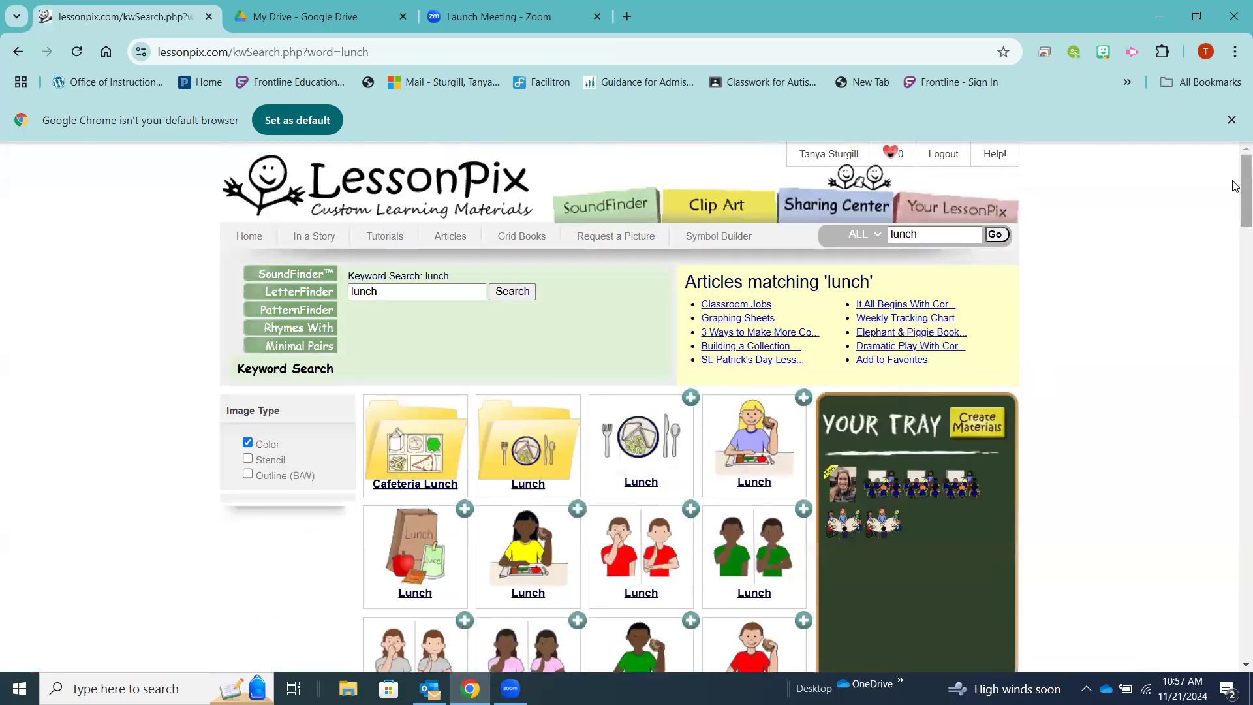
scroll(1235, 193, "down", 5)
scroll(1235, 233, "down", 2)
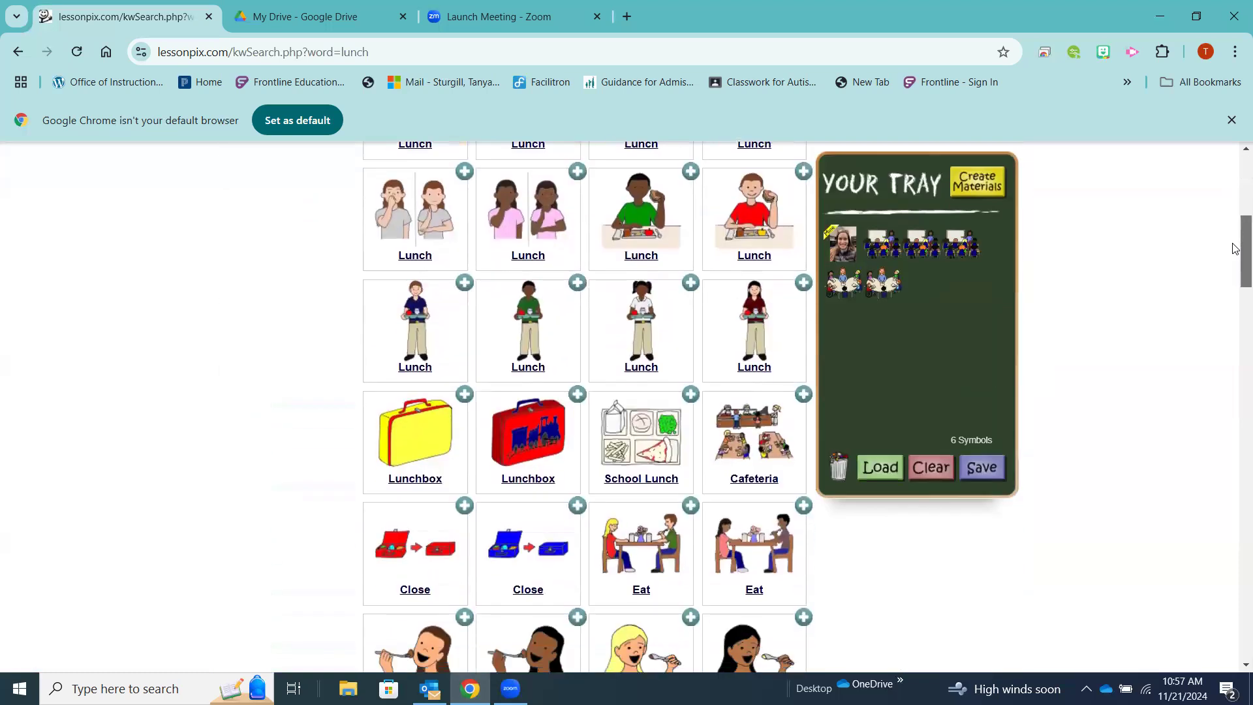
left_click(689, 394)
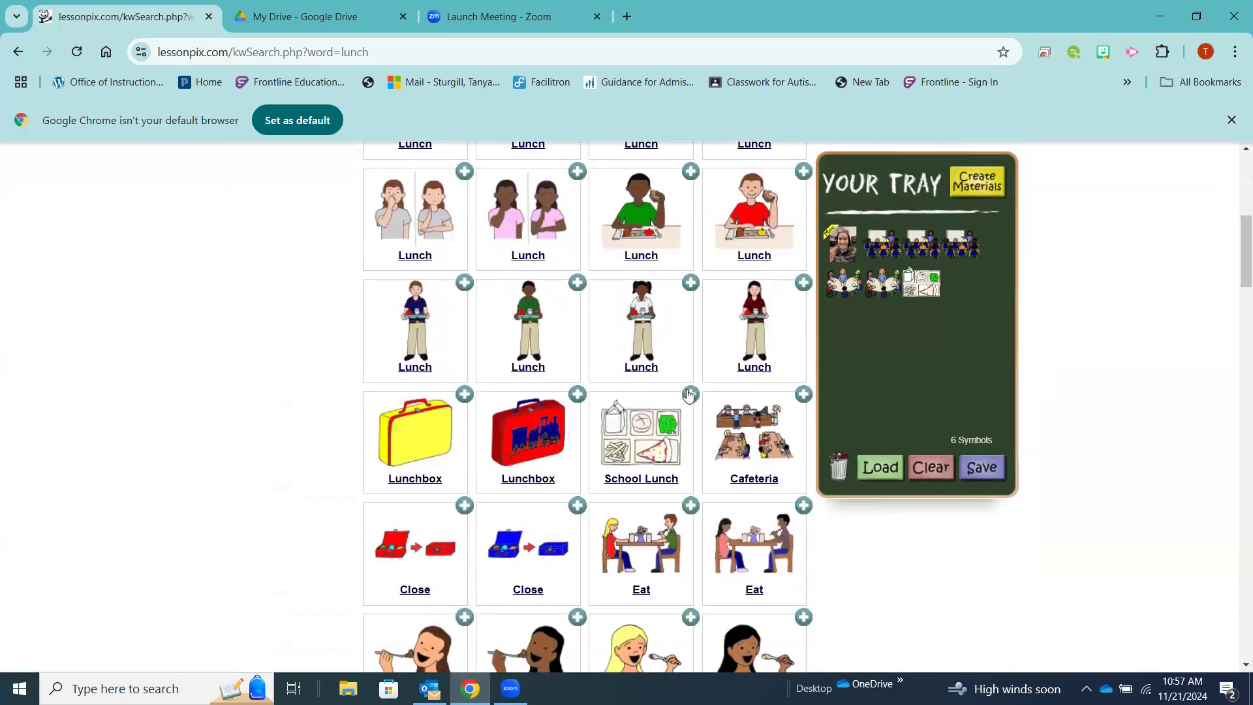
Search all content for "blue star" and add the Blue Star symbol to the tray.
scroll(1235, 182, "up", 2)
scroll(1235, 182, "up", 5)
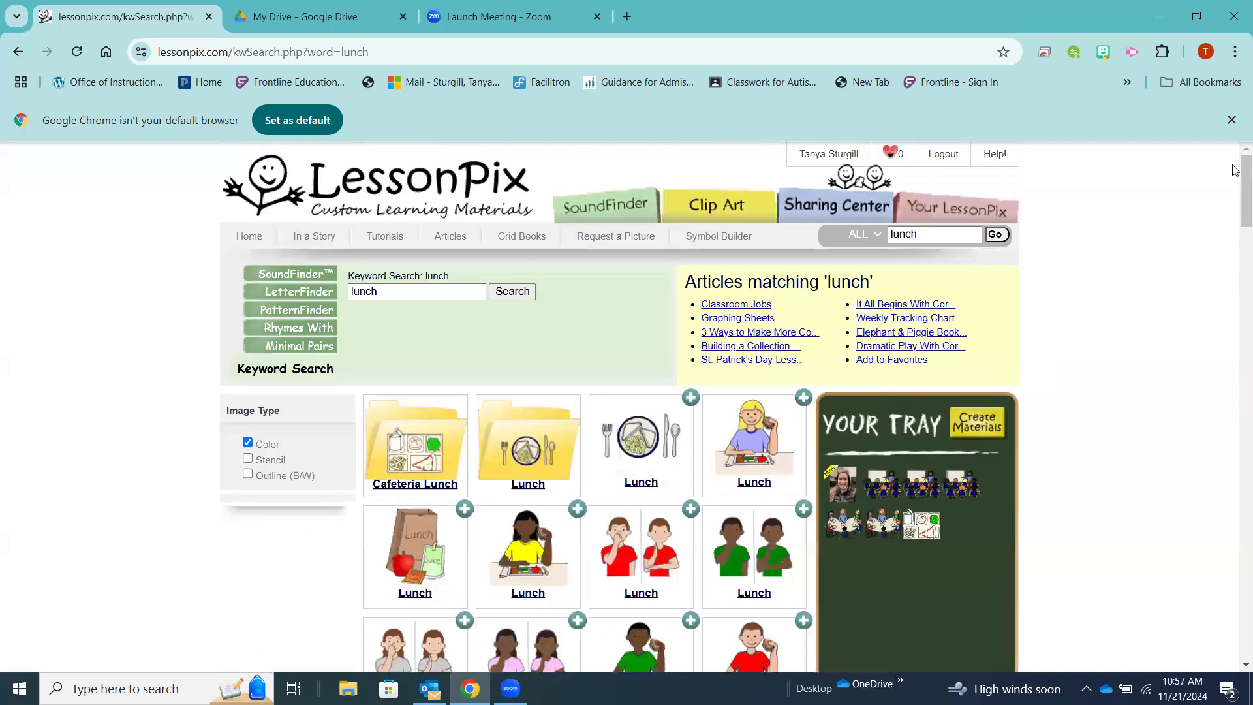
left_click(923, 235)
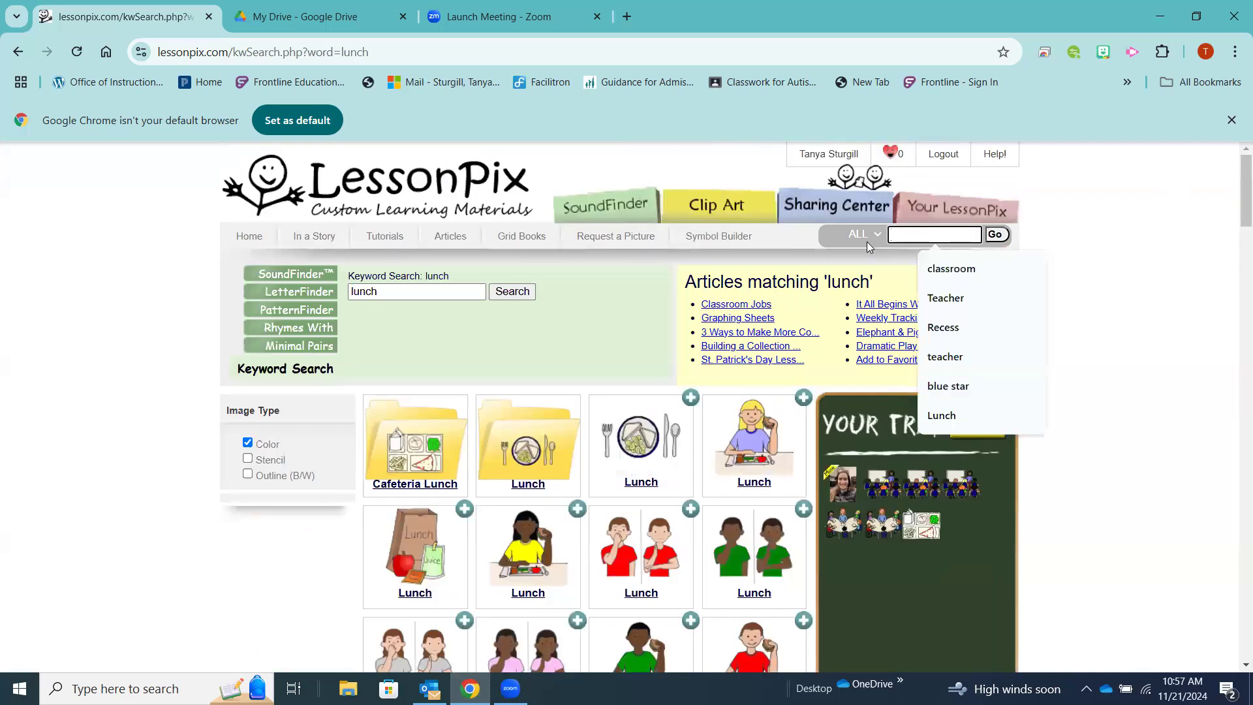
type("Blue")
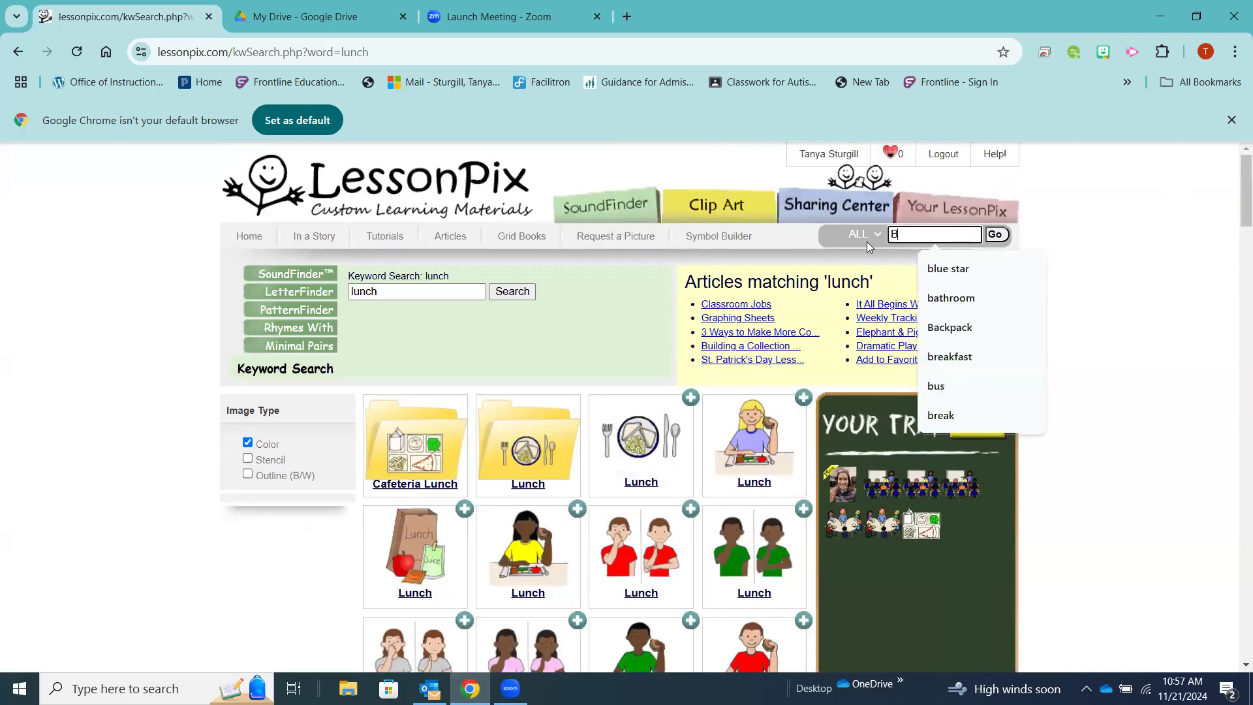
left_click(946, 268)
left_click(995, 236)
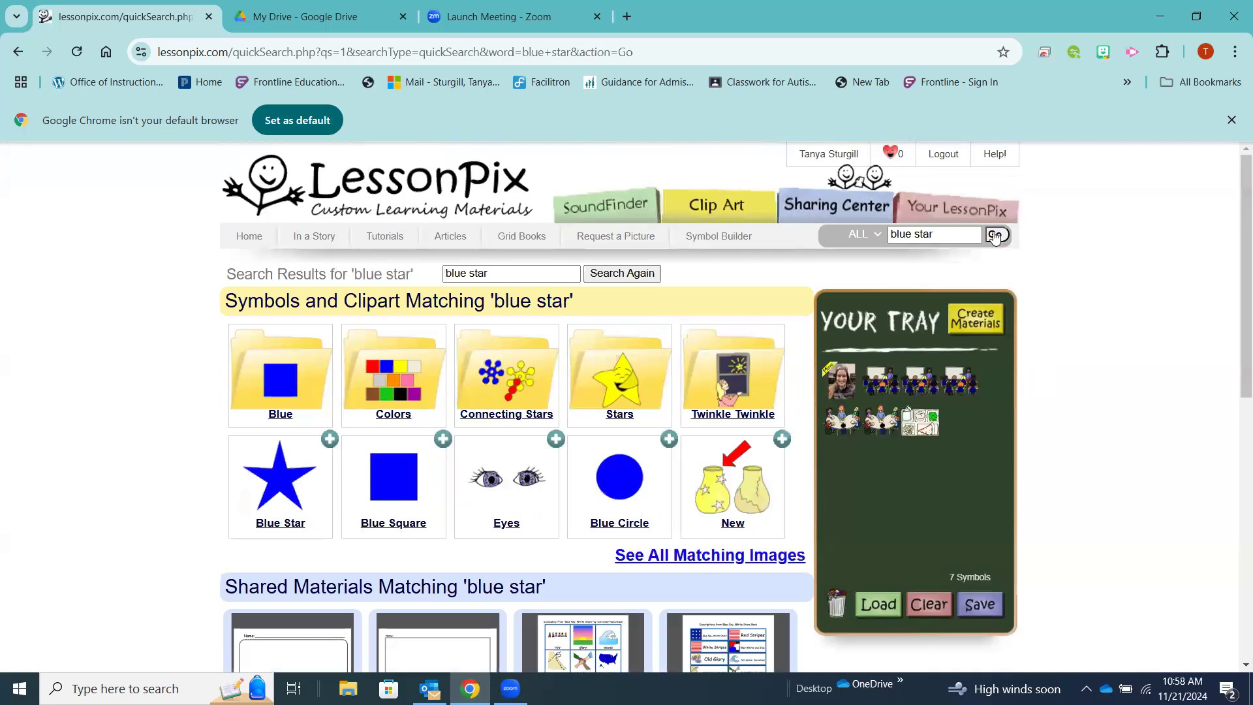
left_click(329, 440)
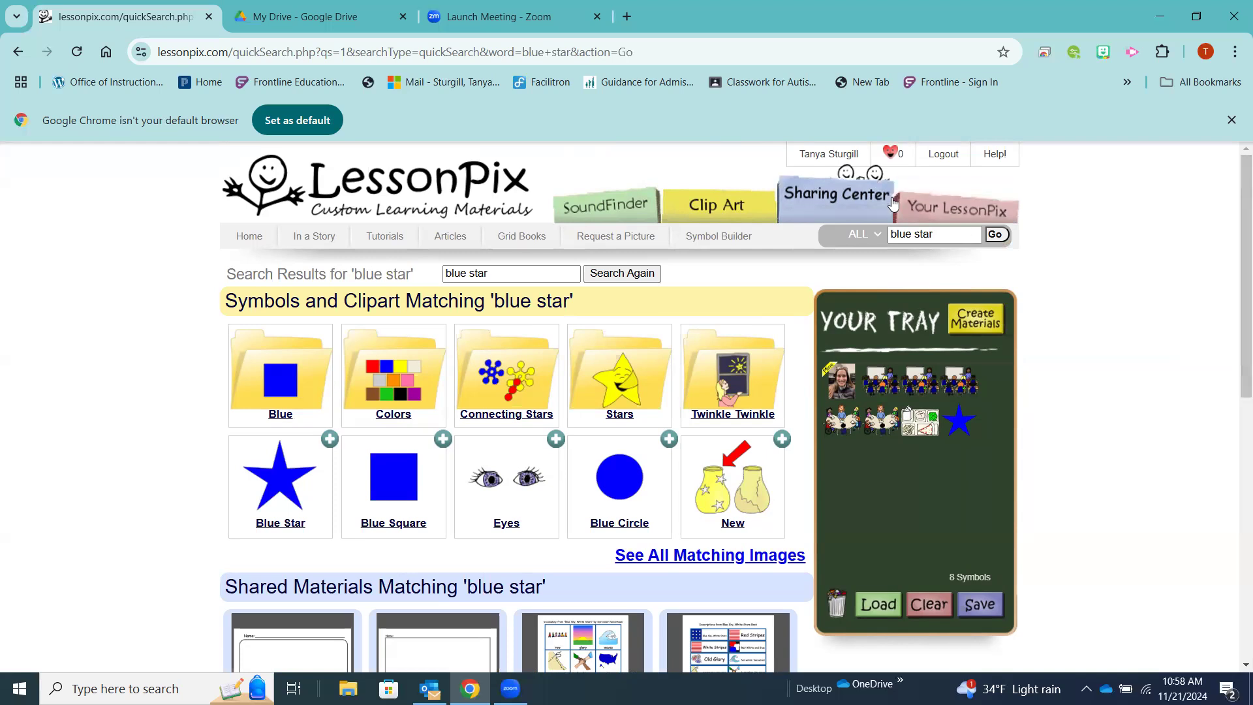
Search all content for "bus" and add the long yellow Bus symbol shown from the side to the tray.
left_click(937, 232)
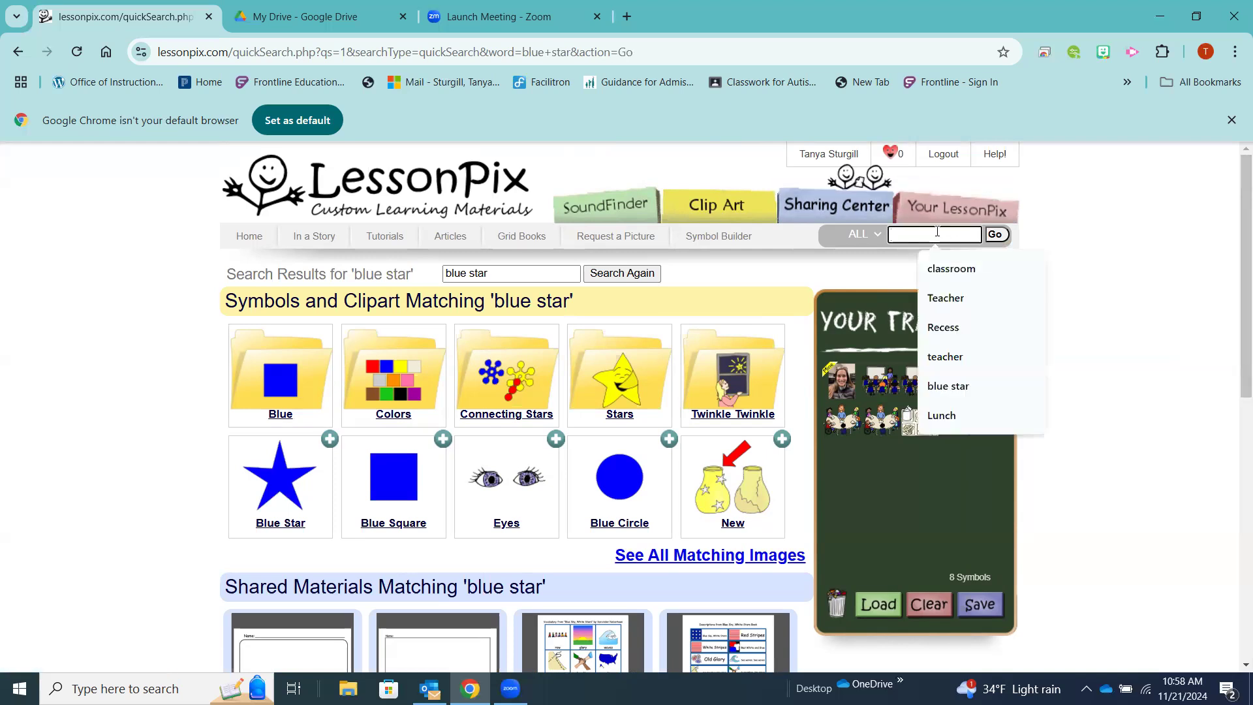
type("bus")
key("Return")
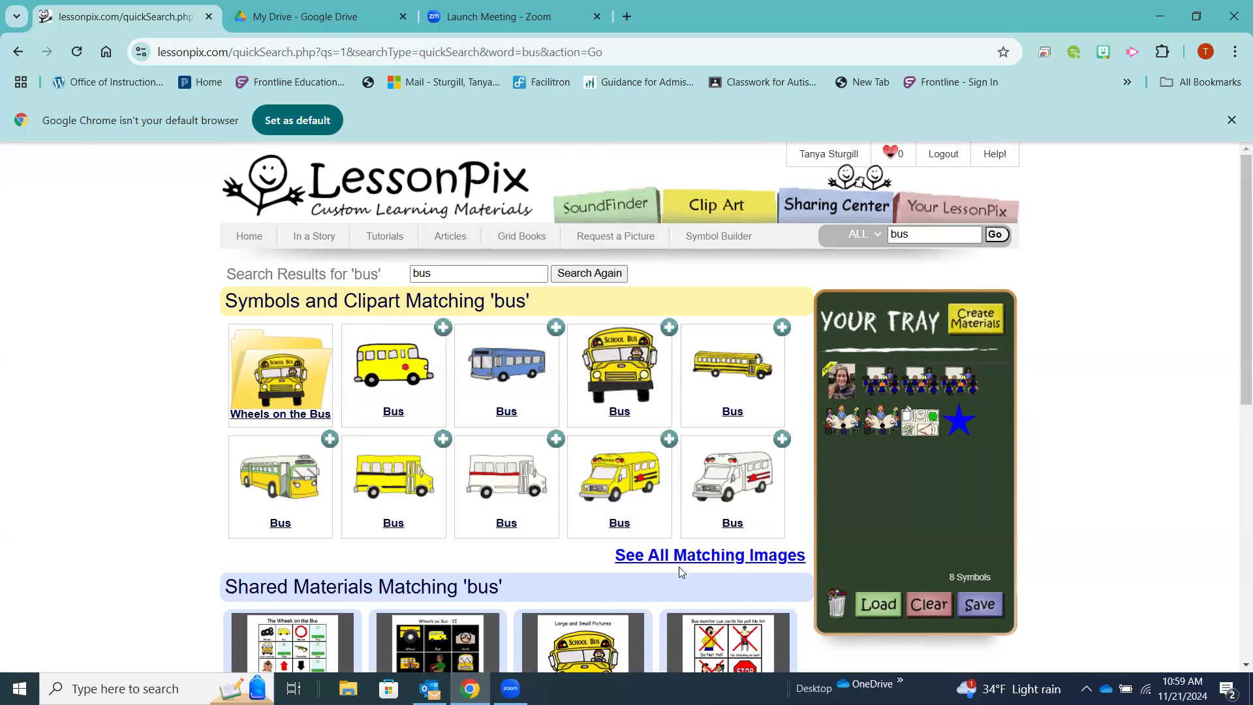
left_click(781, 328)
Save the tray as a new collection named "Training Schedule".
left_click(972, 606)
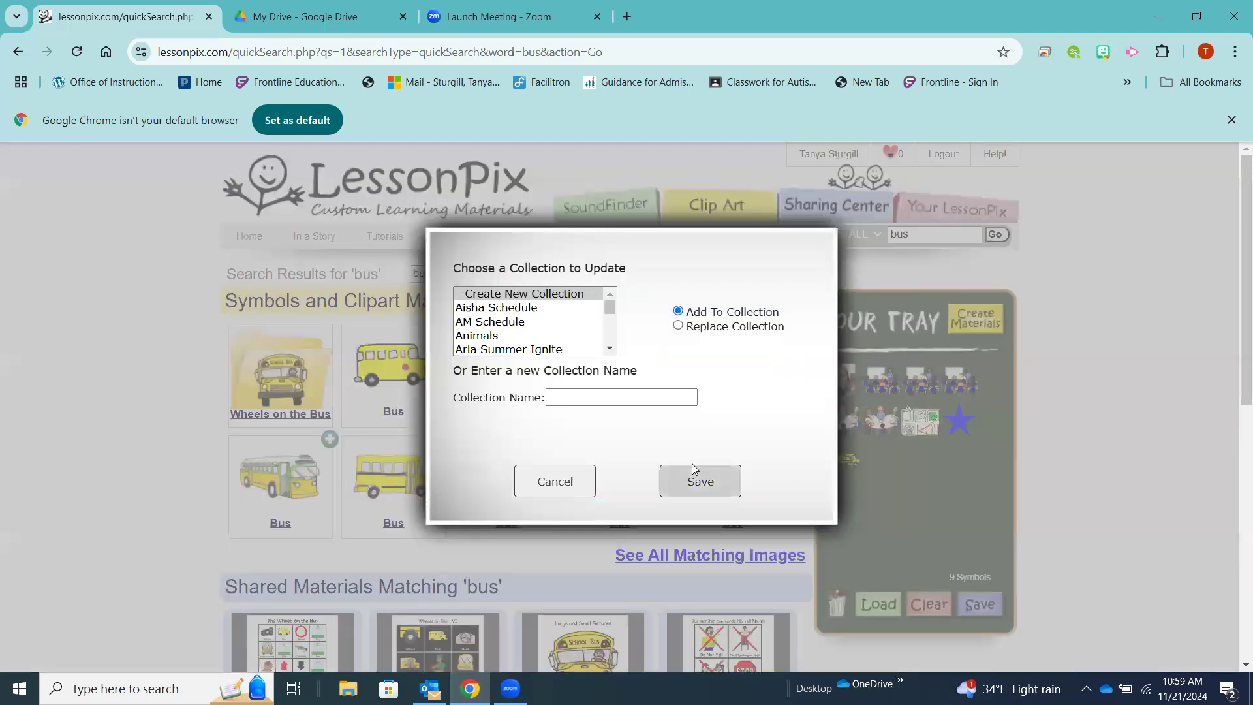
left_click(566, 398)
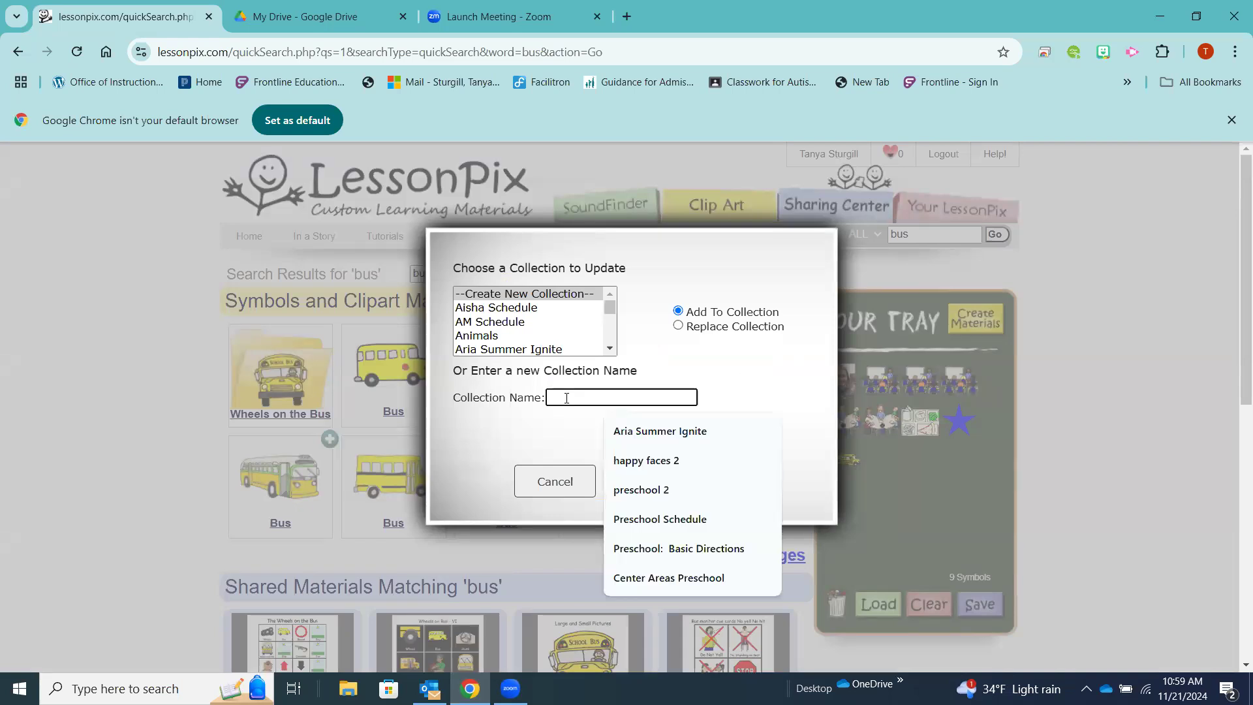
type("Tra")
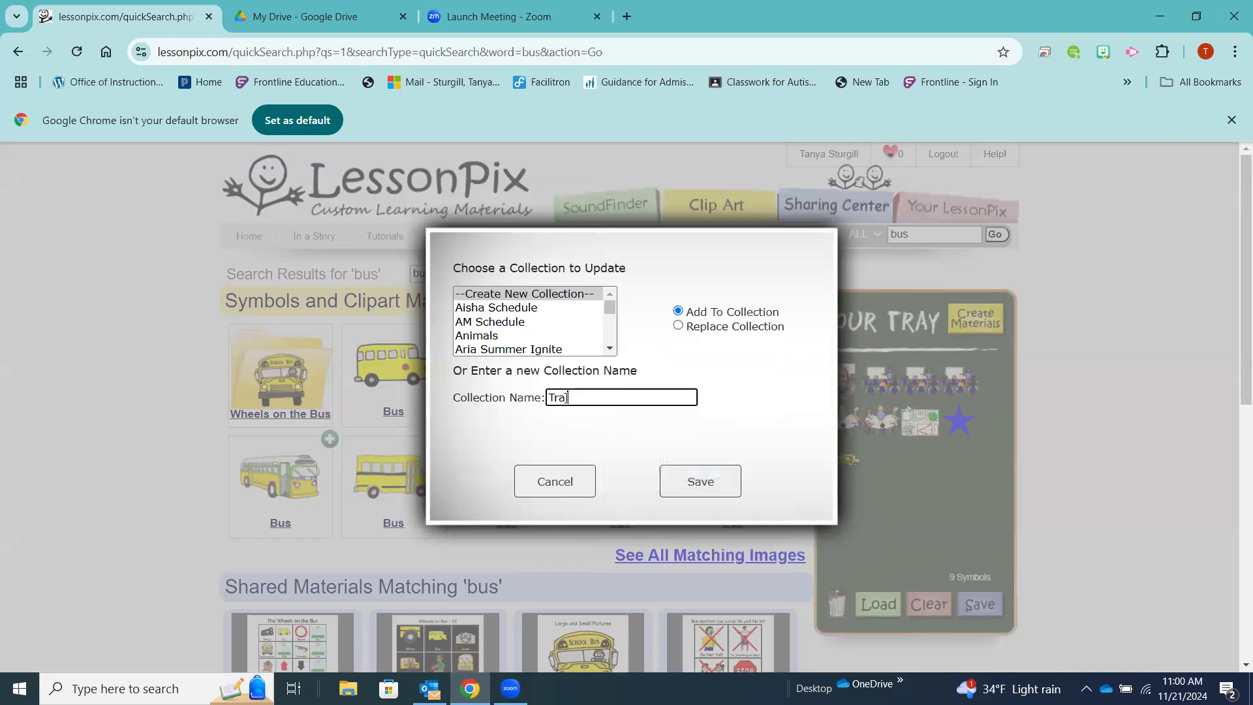
type("ining Schedule")
left_click(700, 486)
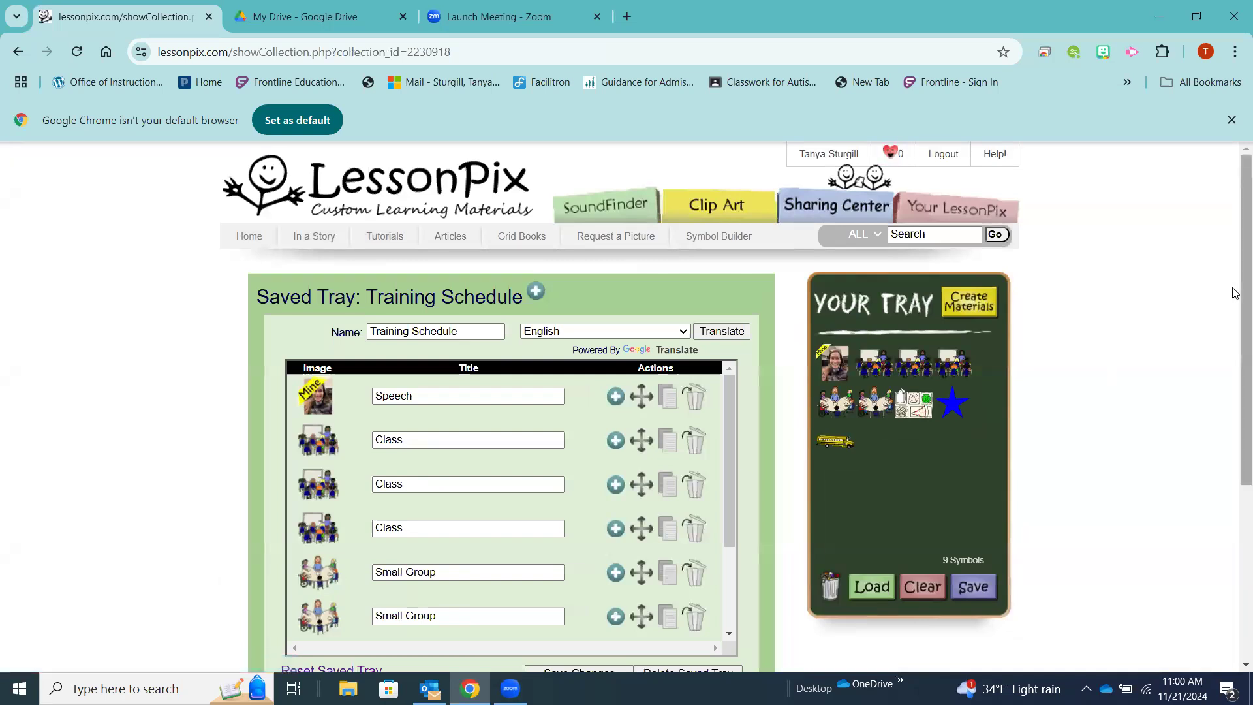
Replace the title of the first Class symbol in the saved tray with the classroom teacher's name.
scroll(1235, 279, "down", 2)
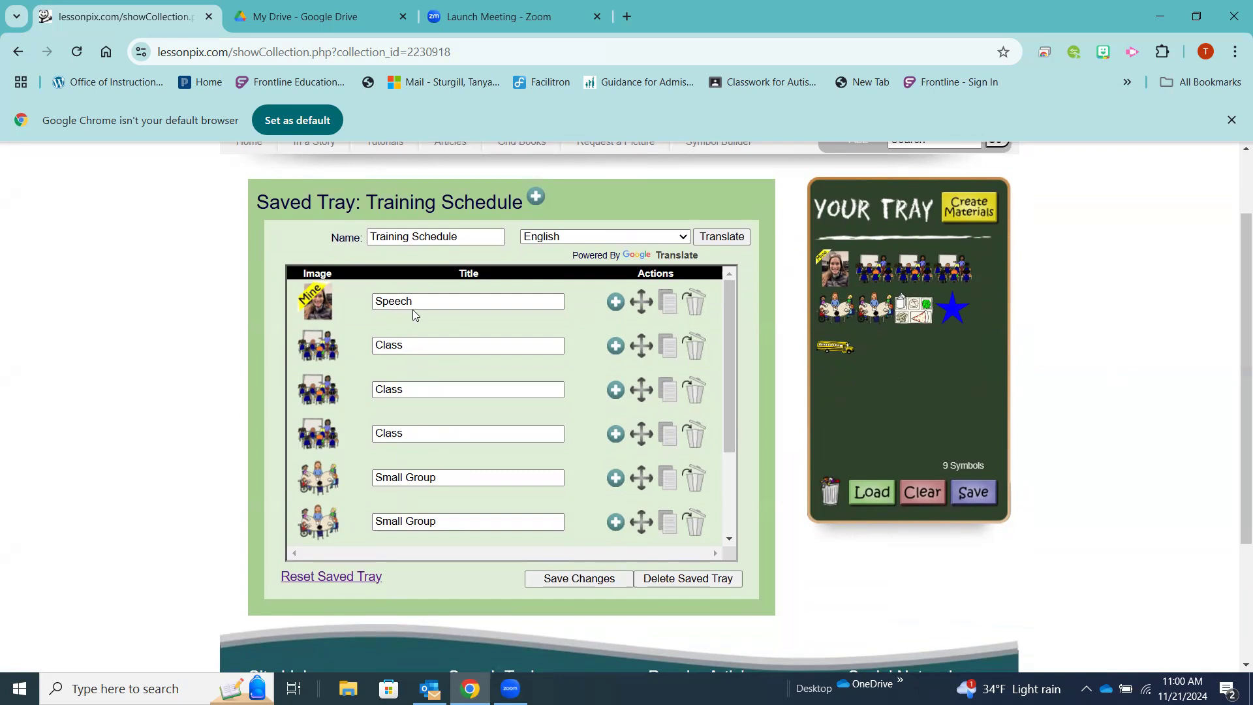
left_click_drag(415, 301, 344, 295)
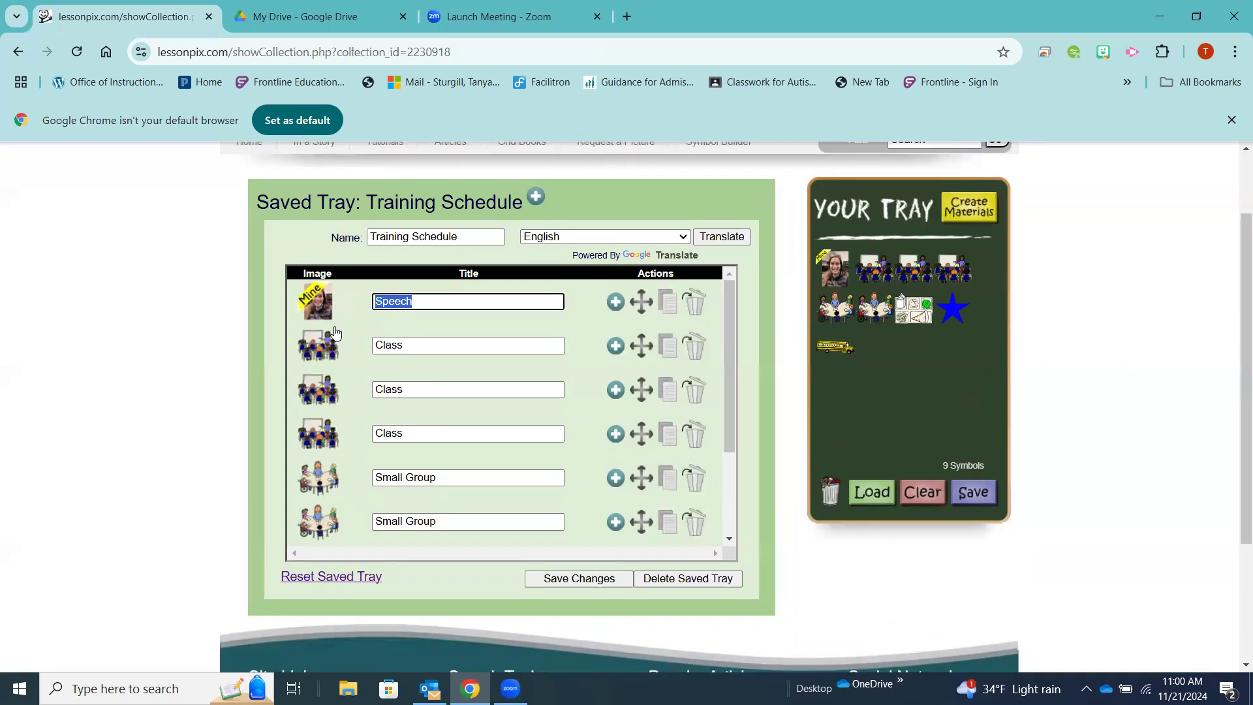
left_click(346, 301)
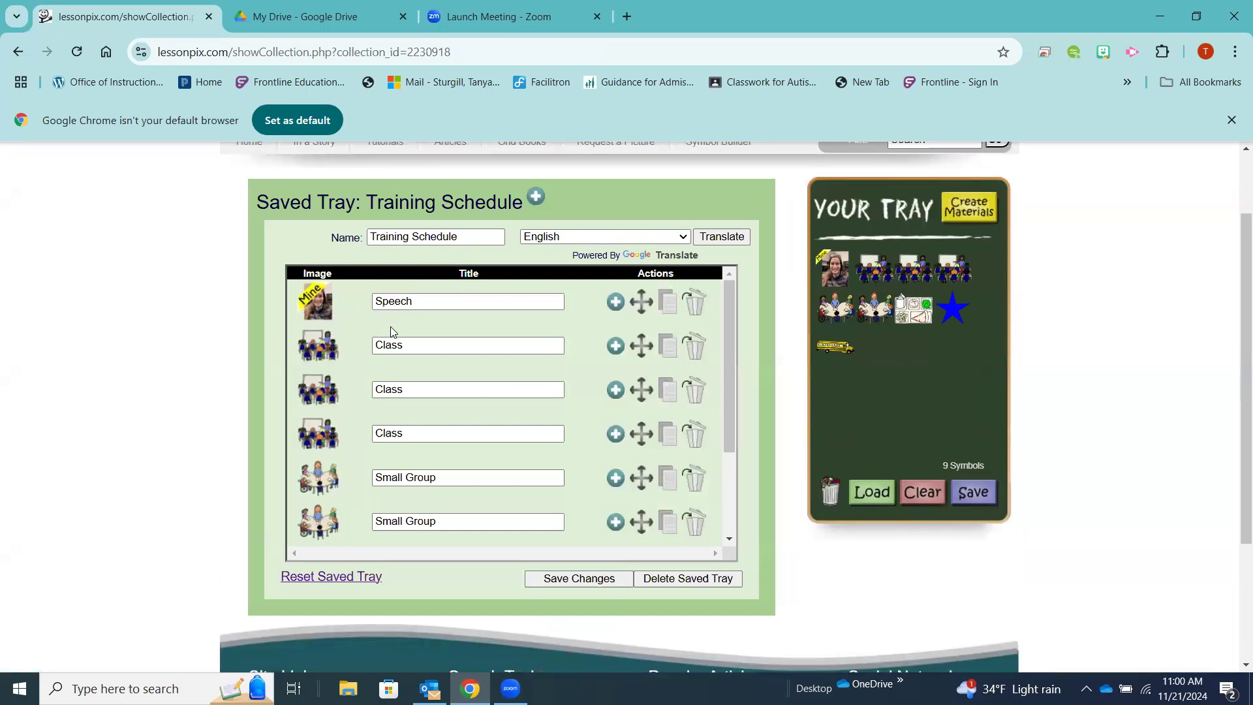
left_click_drag(400, 344, 360, 344)
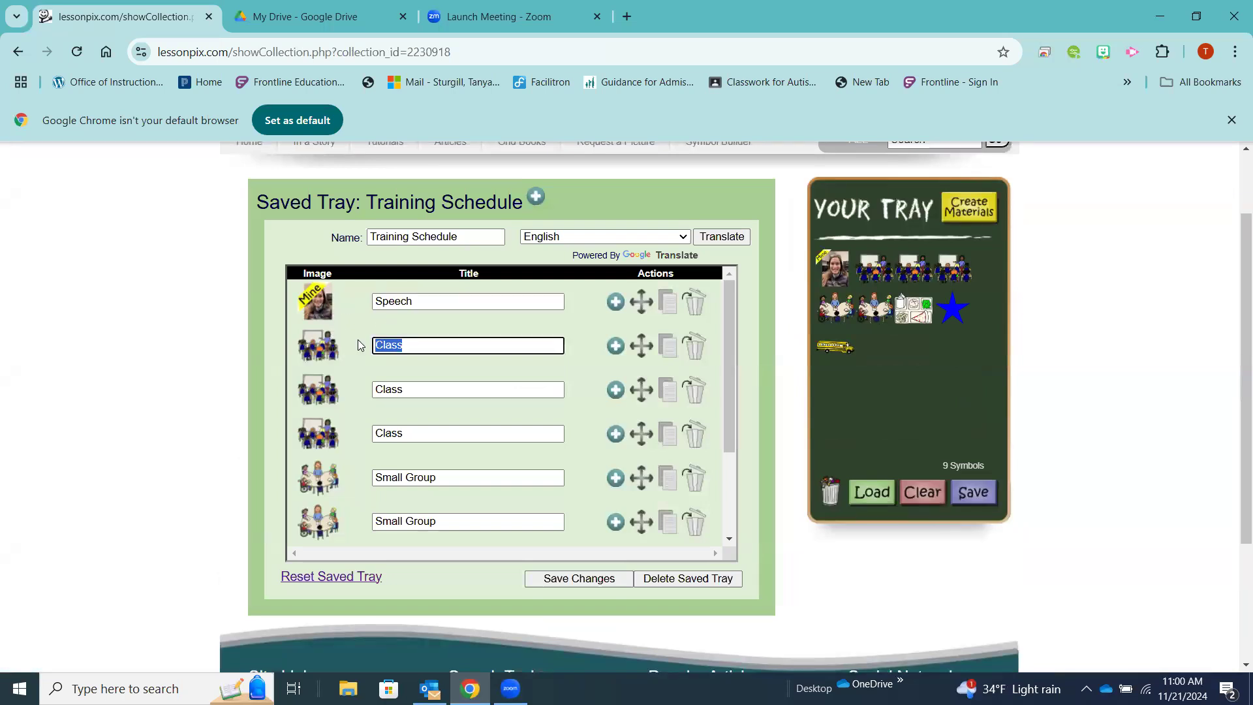
type("Ms. ")
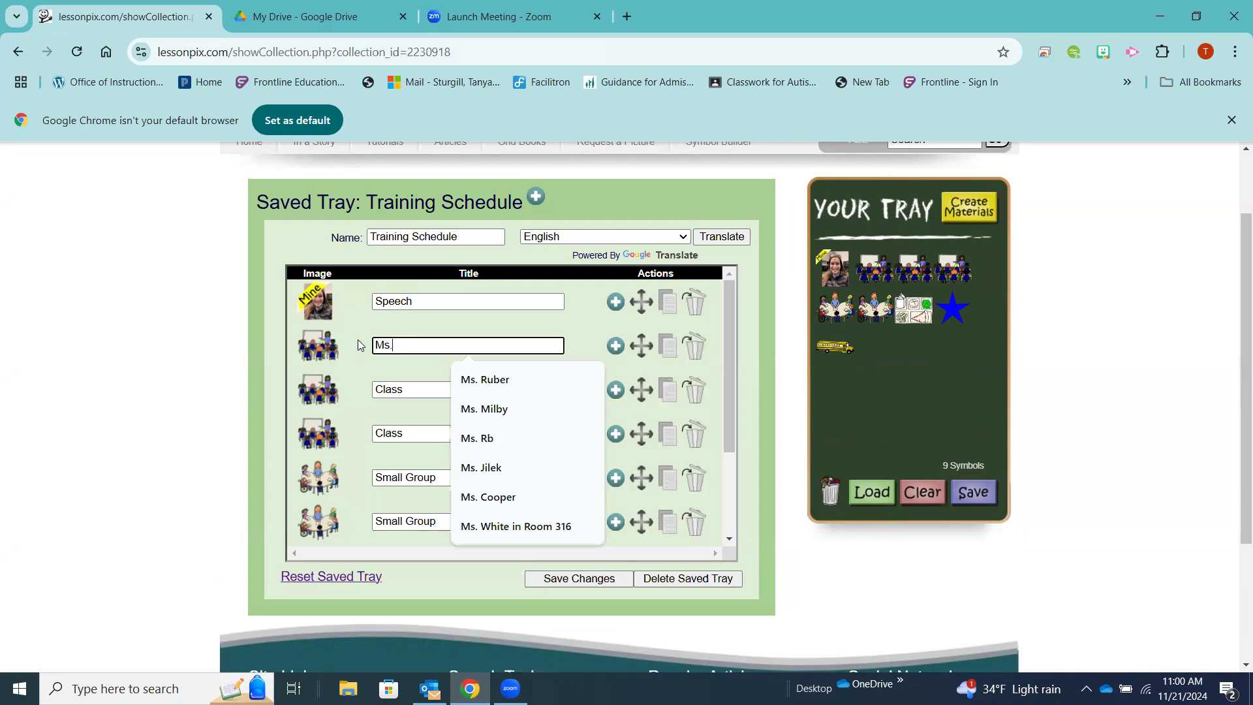
type("Jones")
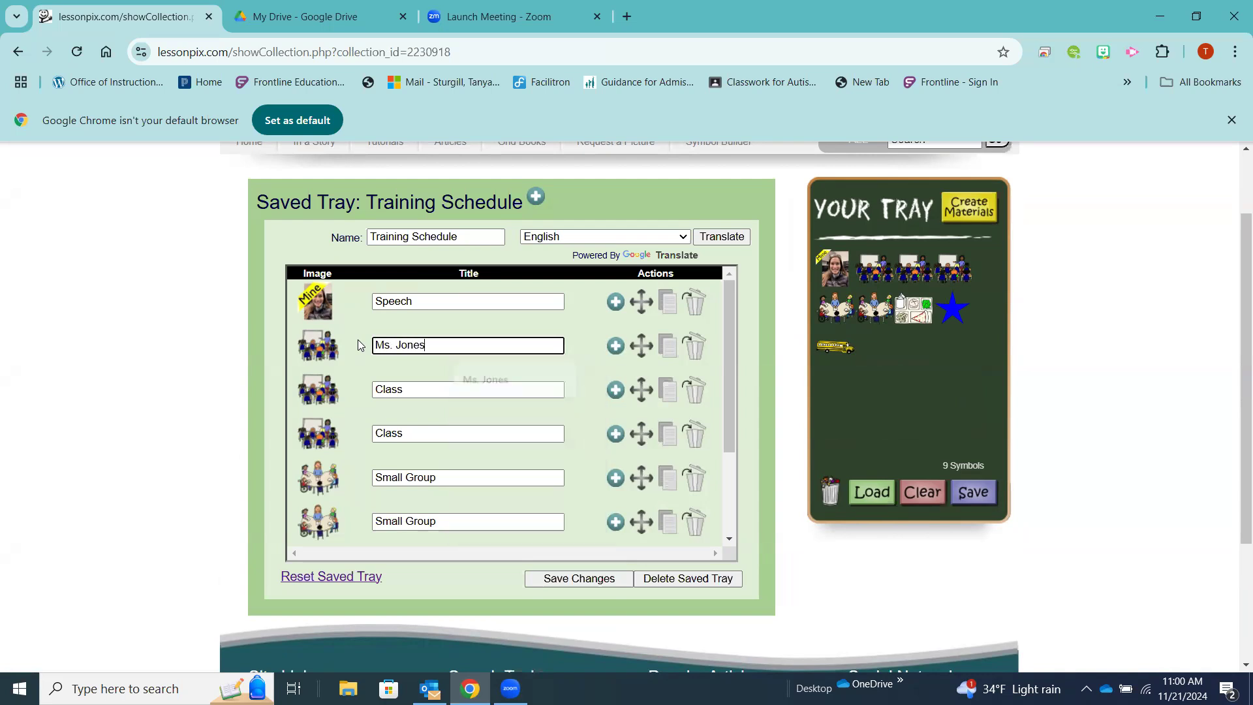
Copy the classroom teacher's name from the first class symbol into the titles of the two remaining Class symbols.
double_click(406, 391)
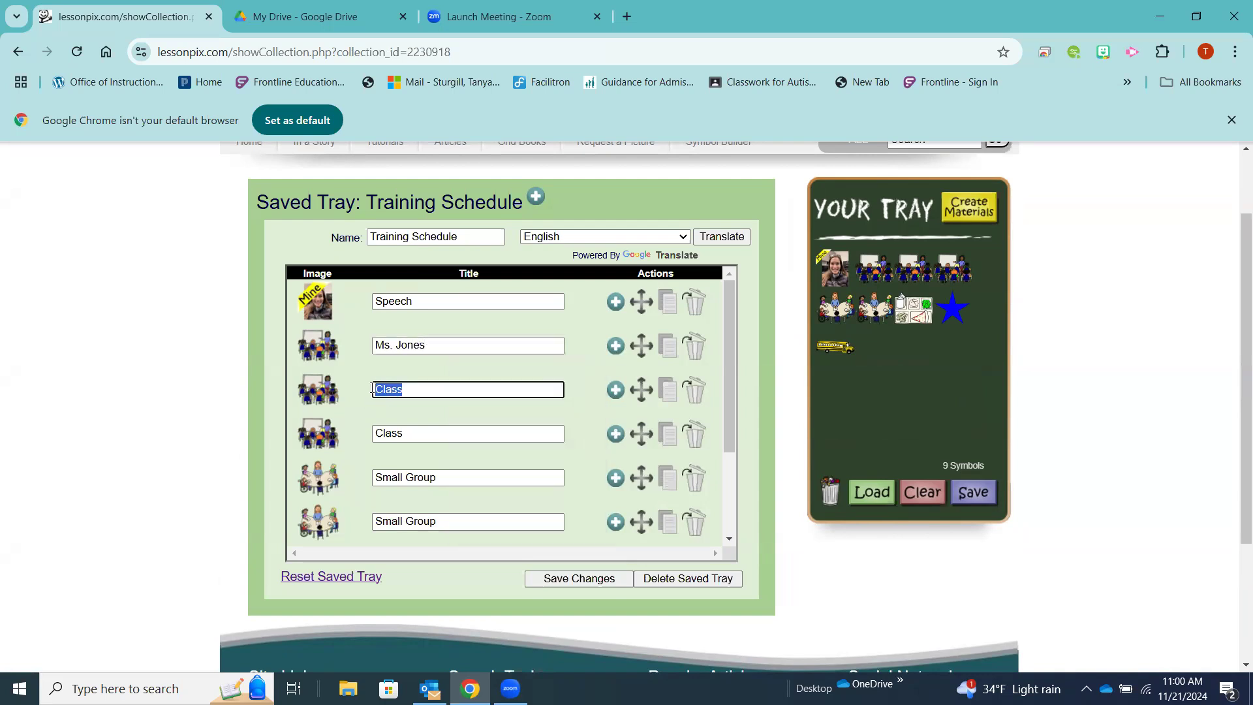
key("BackSpace")
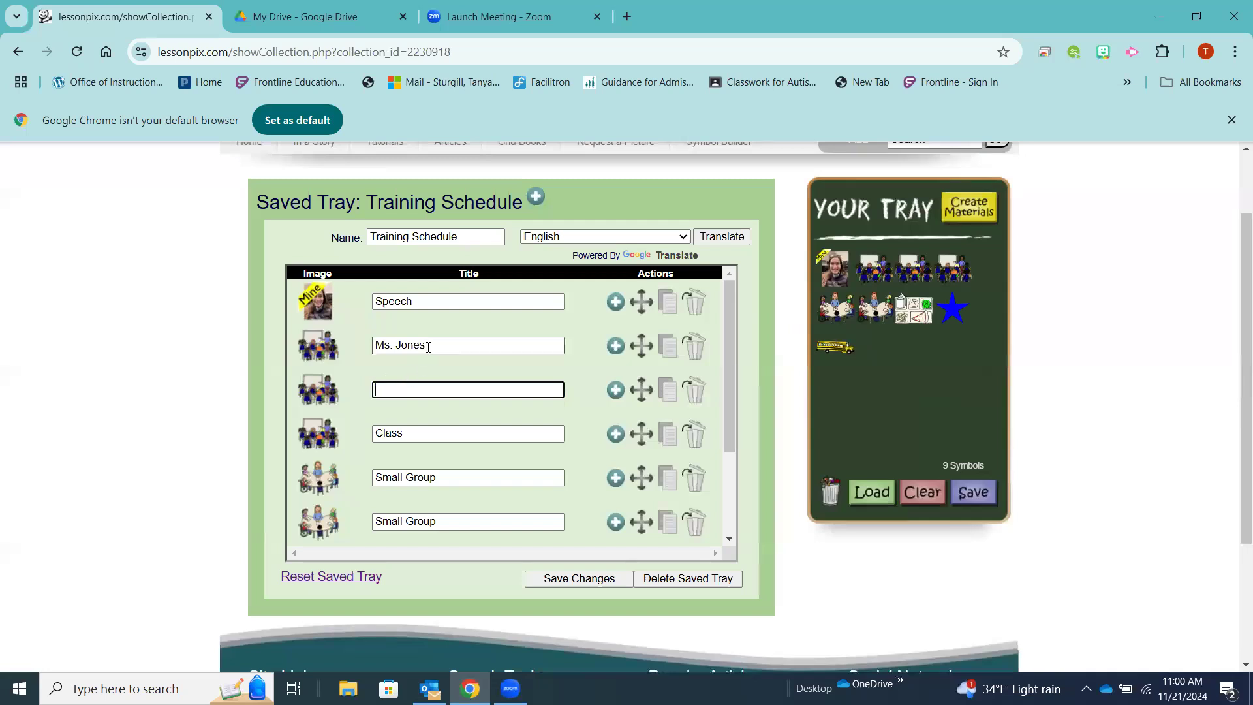
left_click_drag(428, 345, 371, 347)
right_click(370, 347)
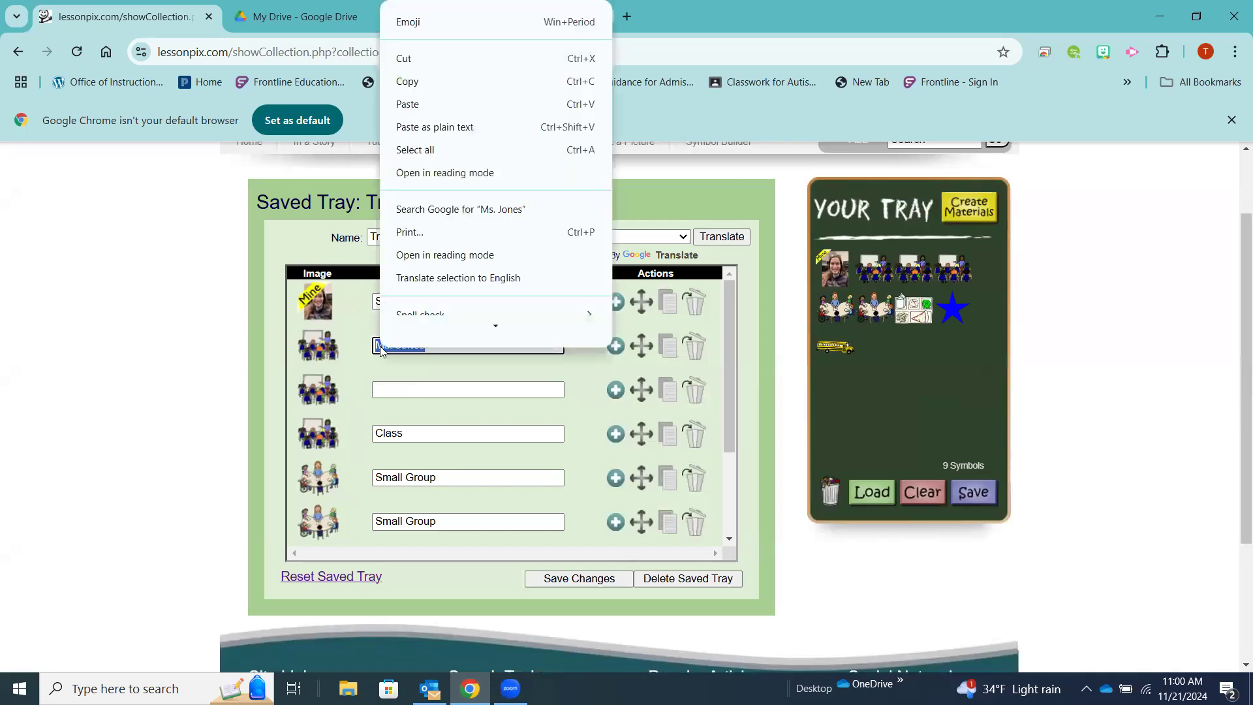
left_click(427, 95)
left_click(380, 390)
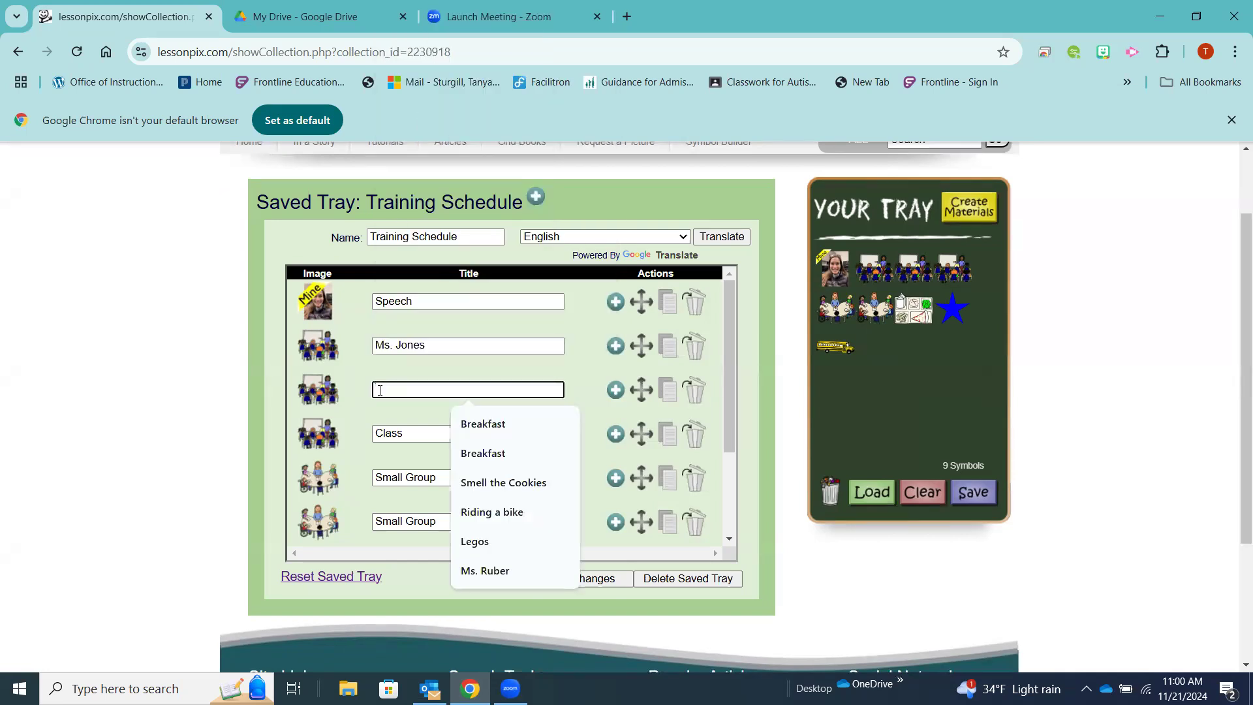
key("ctrl+v")
left_click_drag(417, 433, 366, 436)
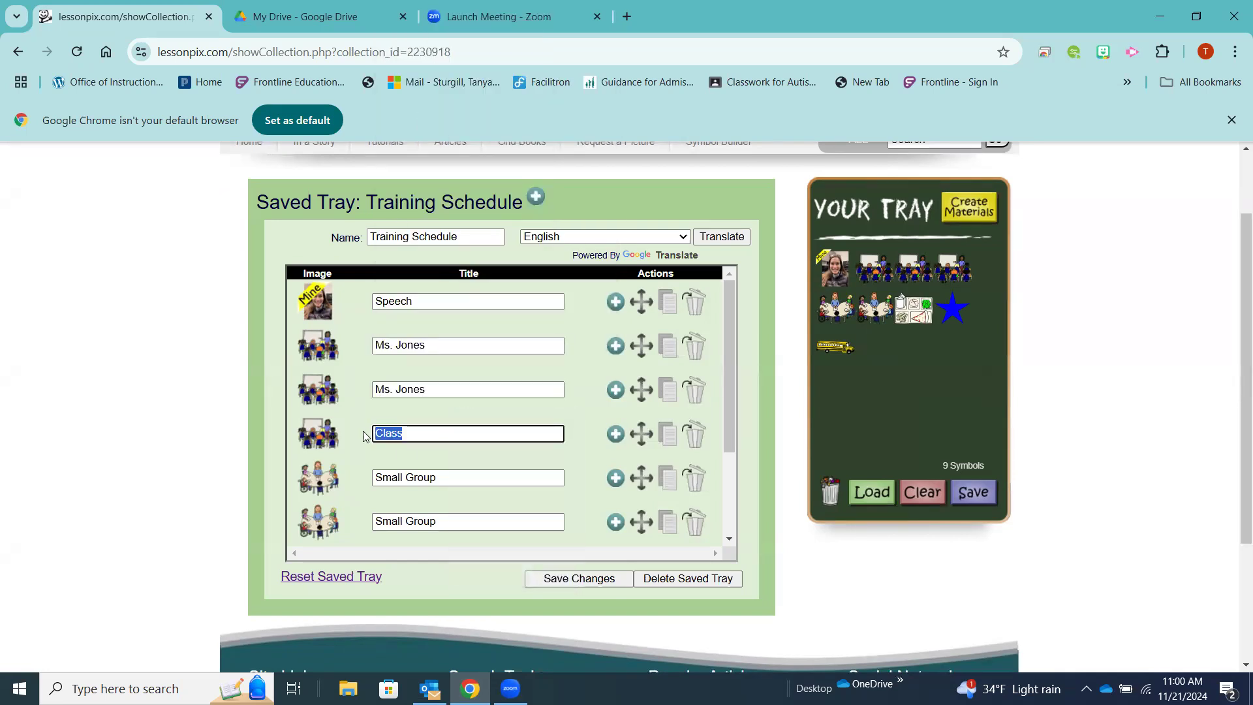
key("ctrl+v")
Replace the title of the first Small Group symbol with the small-group teacher's name.
scroll(727, 435, "down", 1)
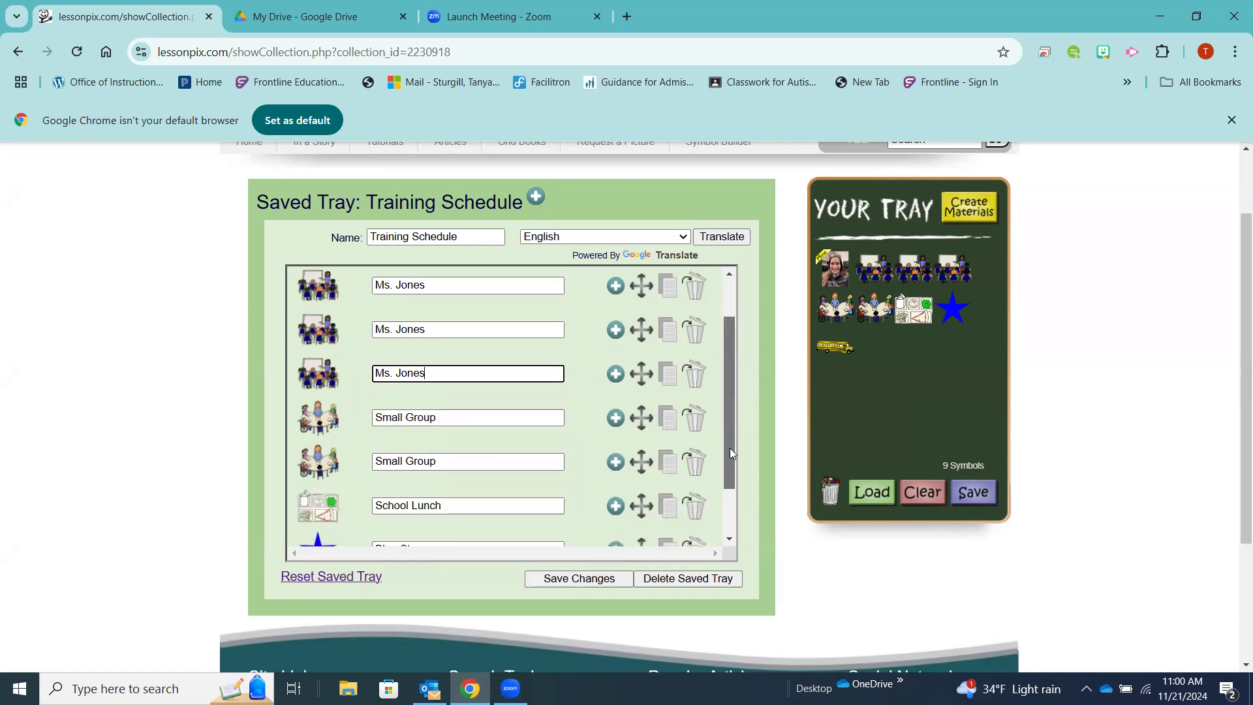
left_click_drag(445, 417, 340, 415)
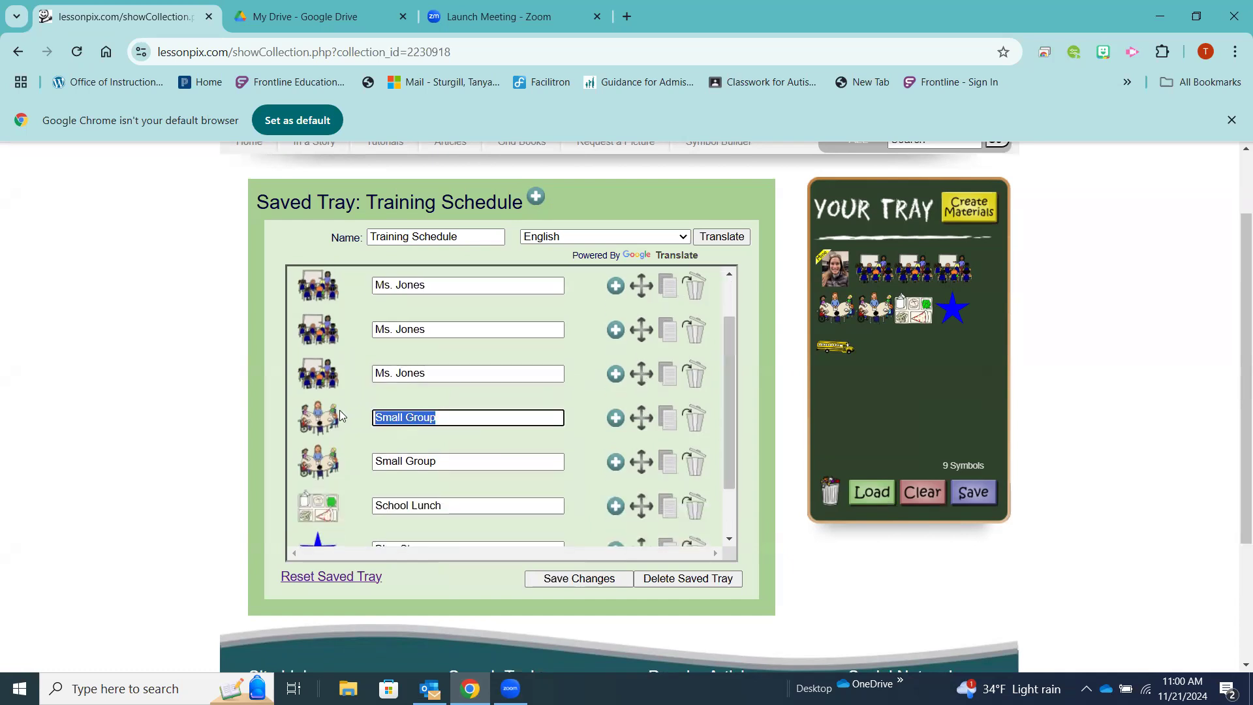
type("Ms")
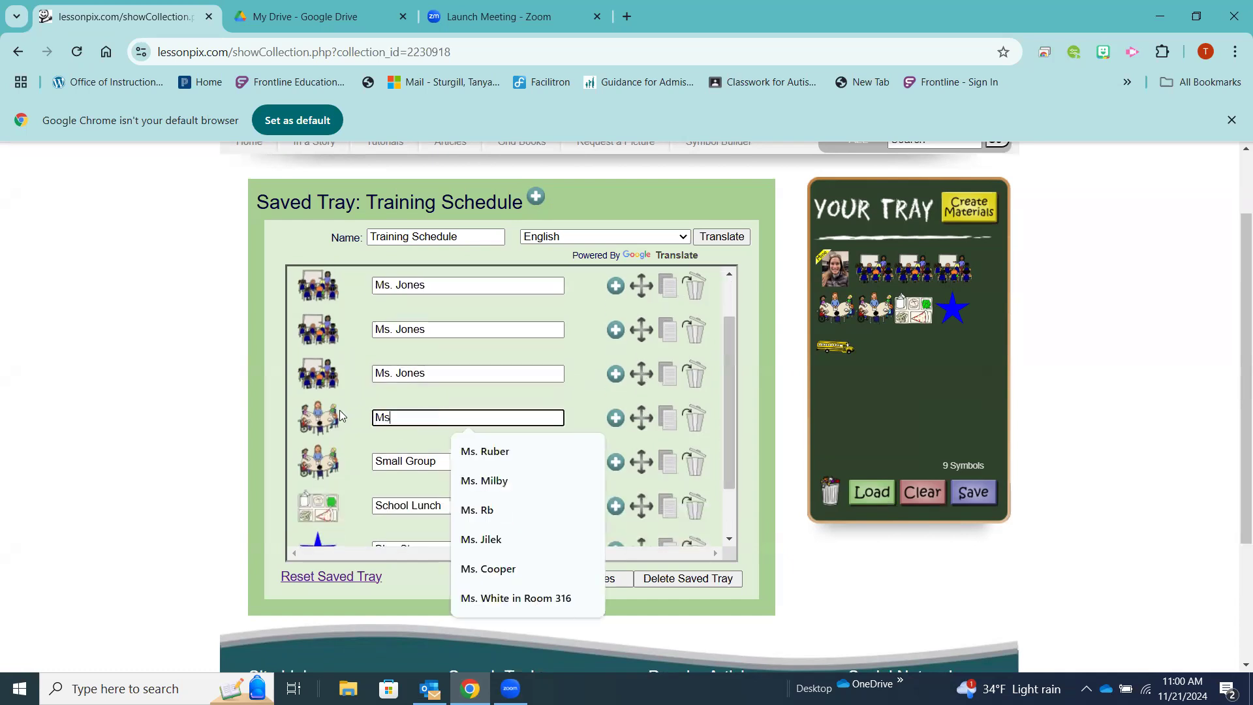
type(". Cop")
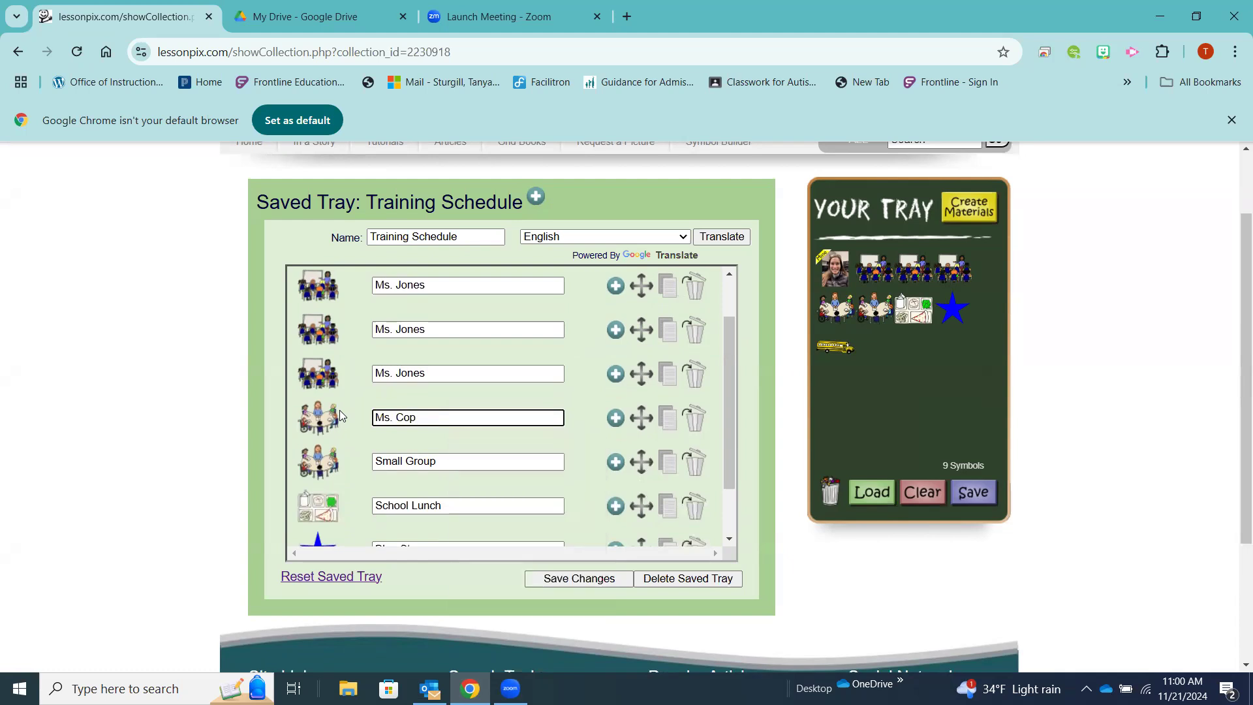
key("BackSpace")
type("oper")
Copy the small-group teacher's name into the title of the second Small Group symbol.
left_click_drag(438, 459, 375, 461)
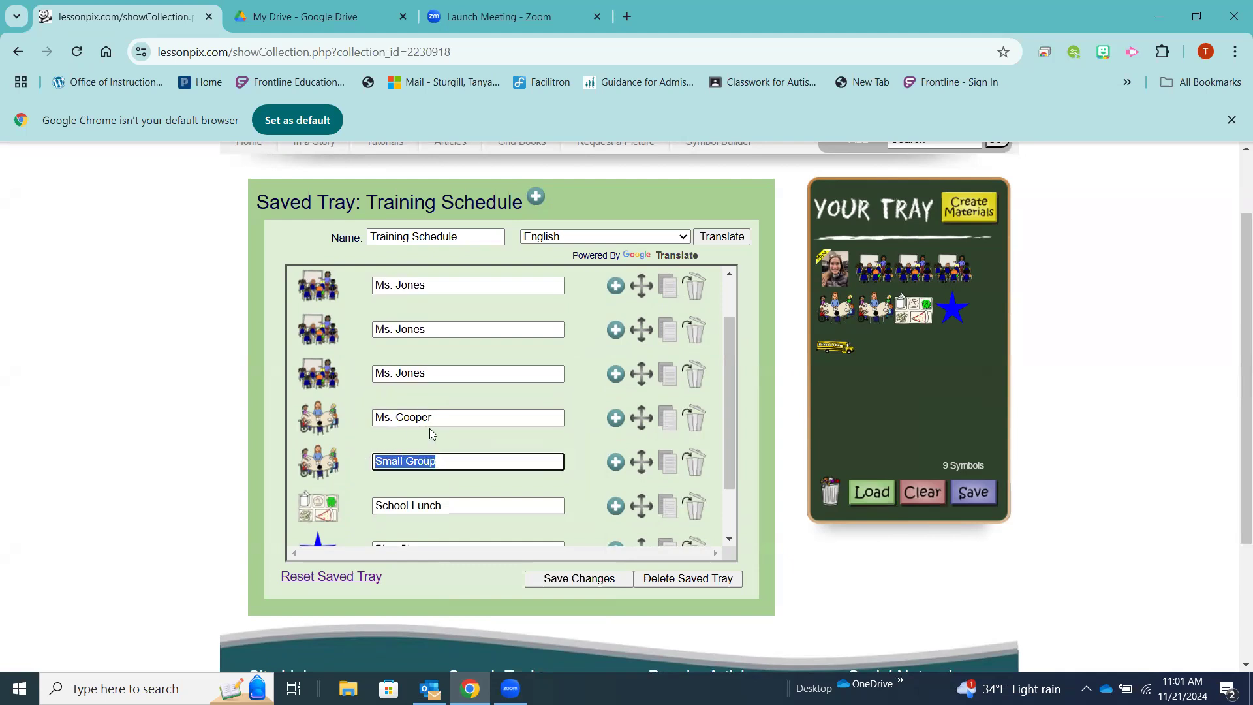
left_click_drag(435, 417, 364, 421)
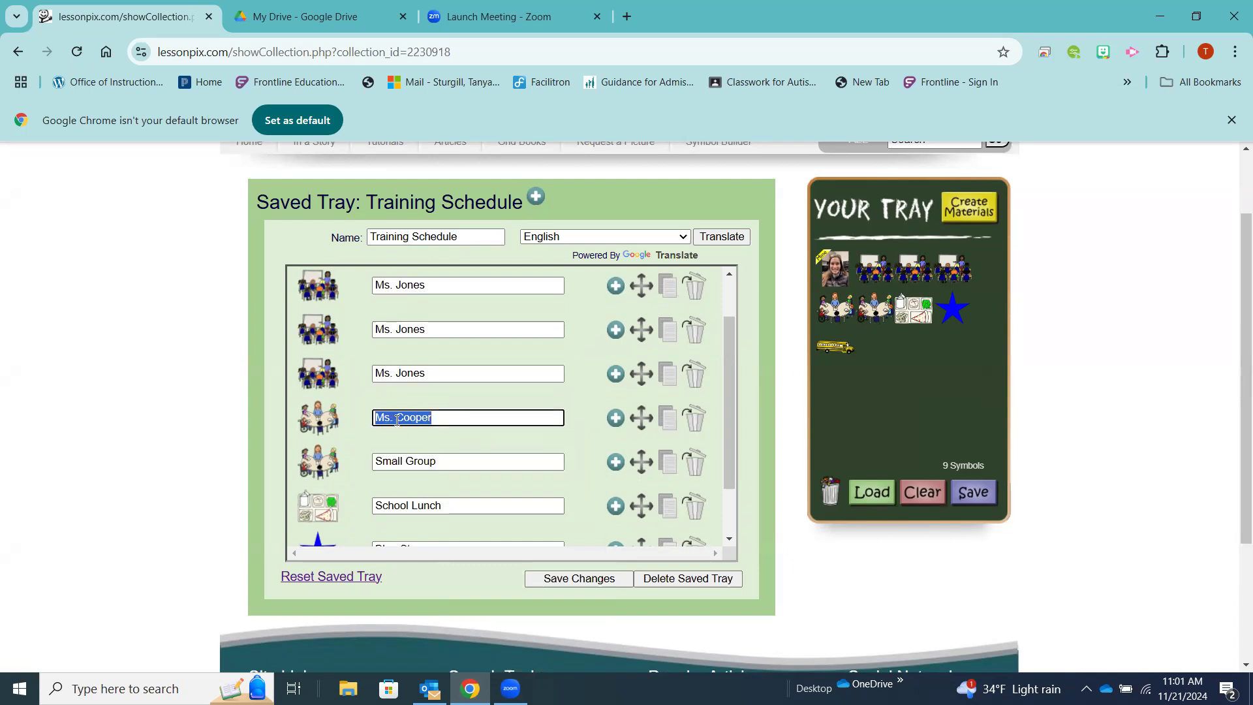
right_click(393, 421)
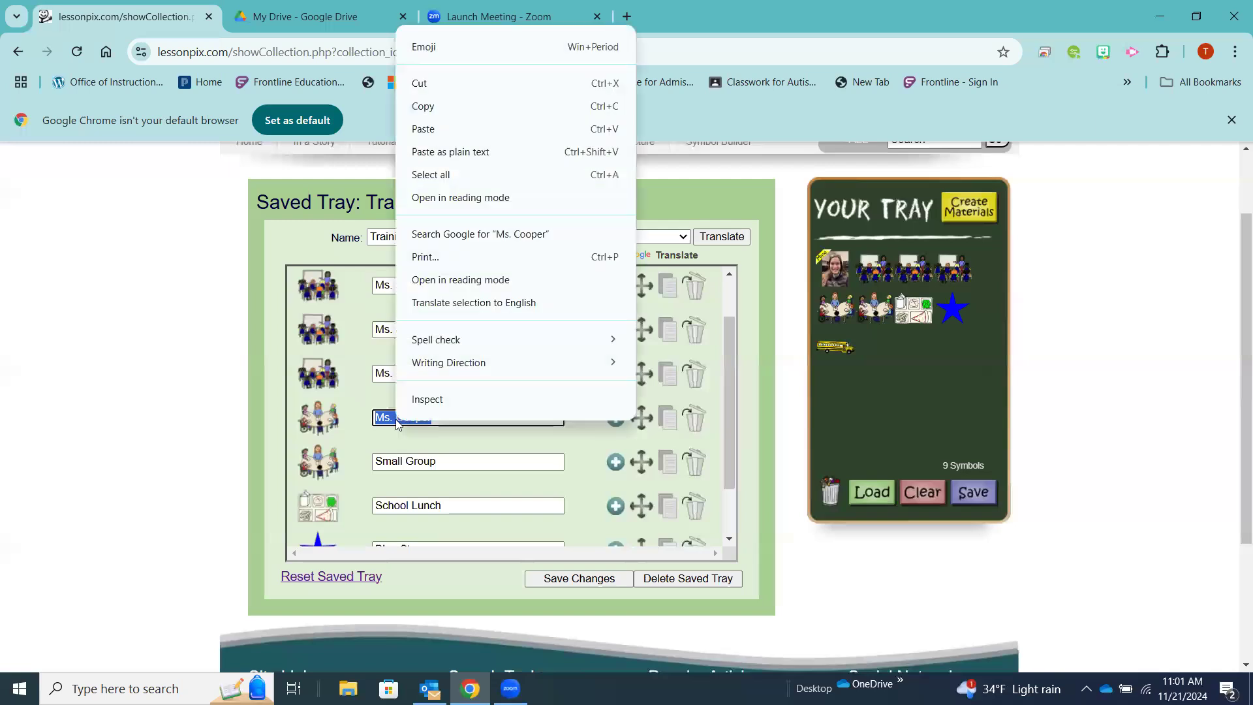
left_click(425, 111)
left_click_drag(441, 463, 370, 464)
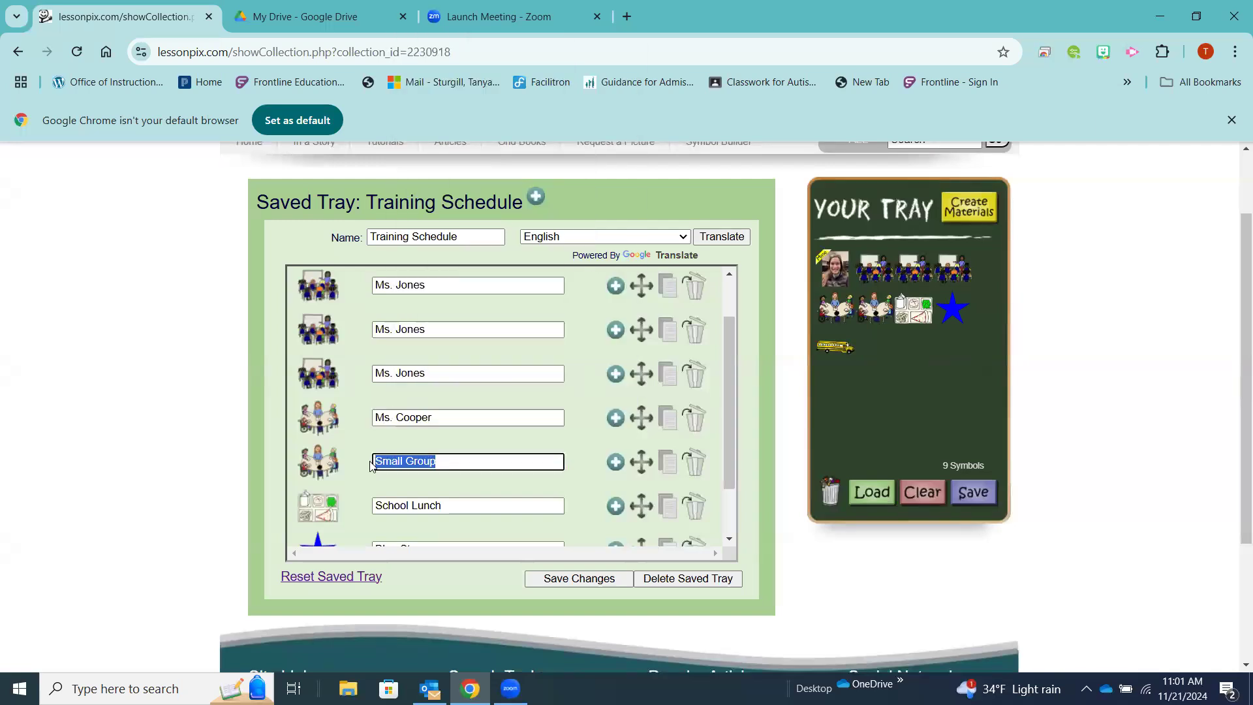
key("ctrl+v")
Shorten the School Lunch symbol's title to "Lunch", without a leading space.
left_click_drag(411, 502, 367, 511)
key("BackSpace")
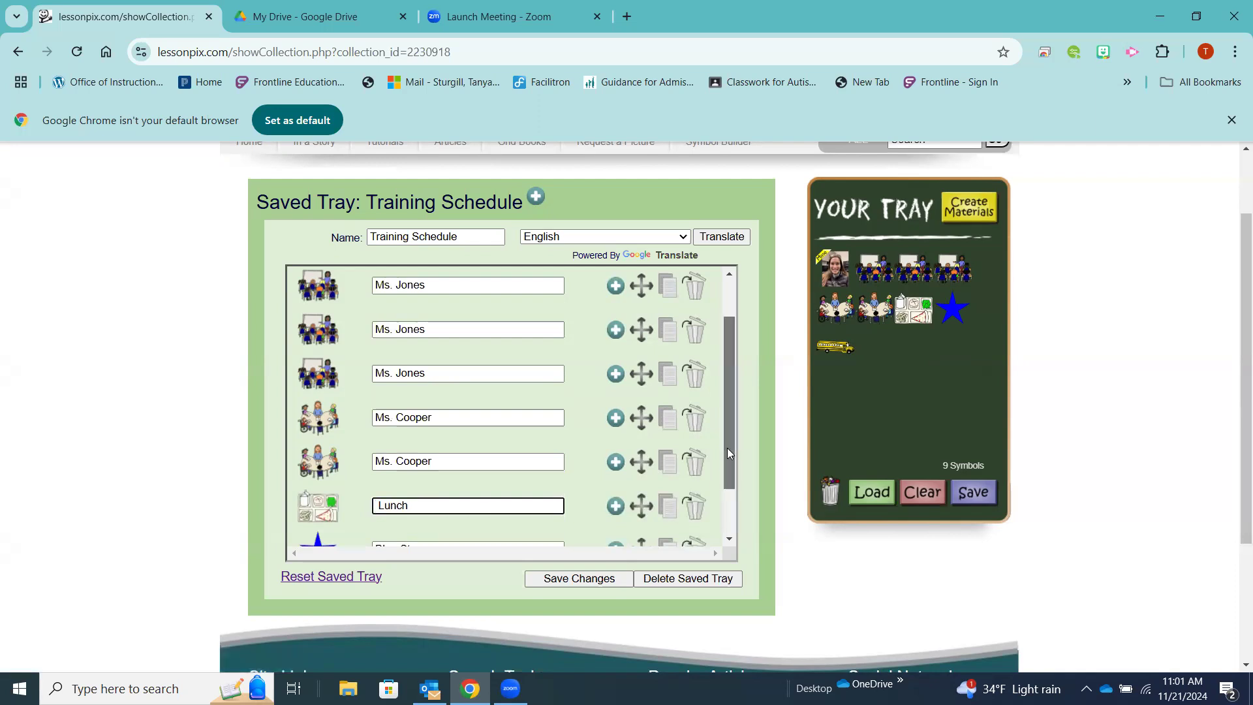
left_click_drag(726, 447, 730, 469)
key("Delete")
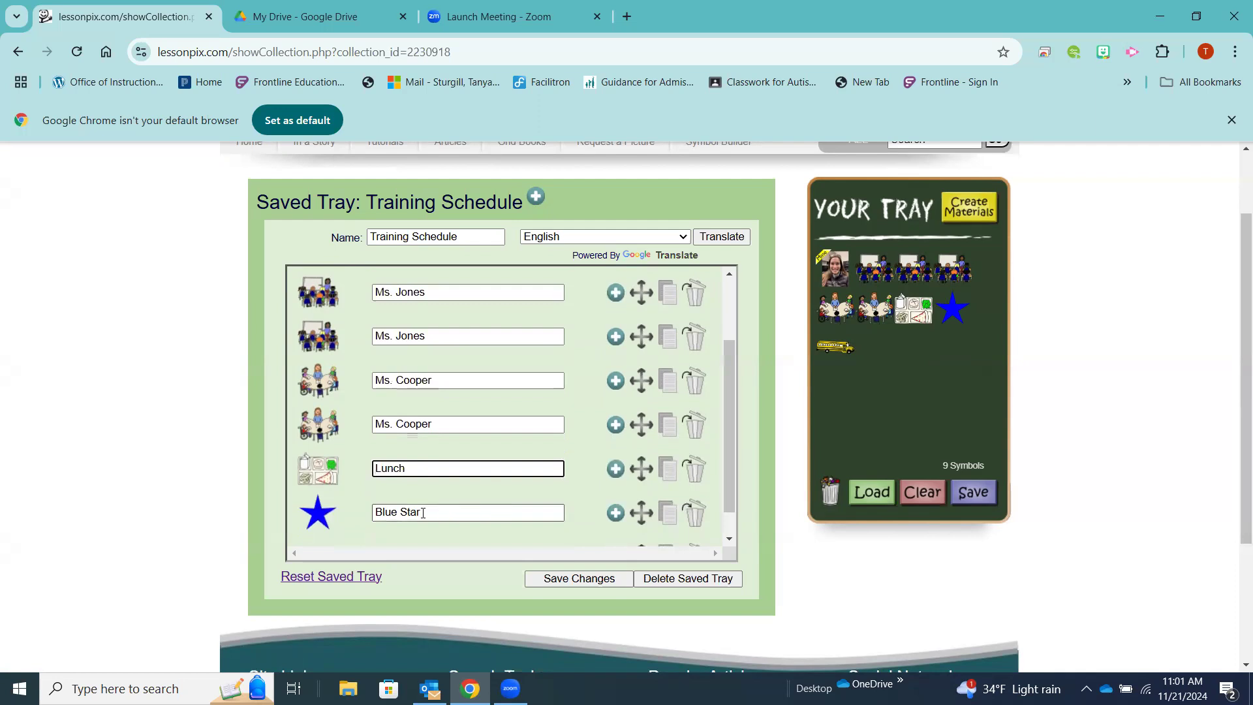
Replace the Blue Star symbol's title with "Specials".
left_click_drag(423, 513, 357, 515)
type("Specials")
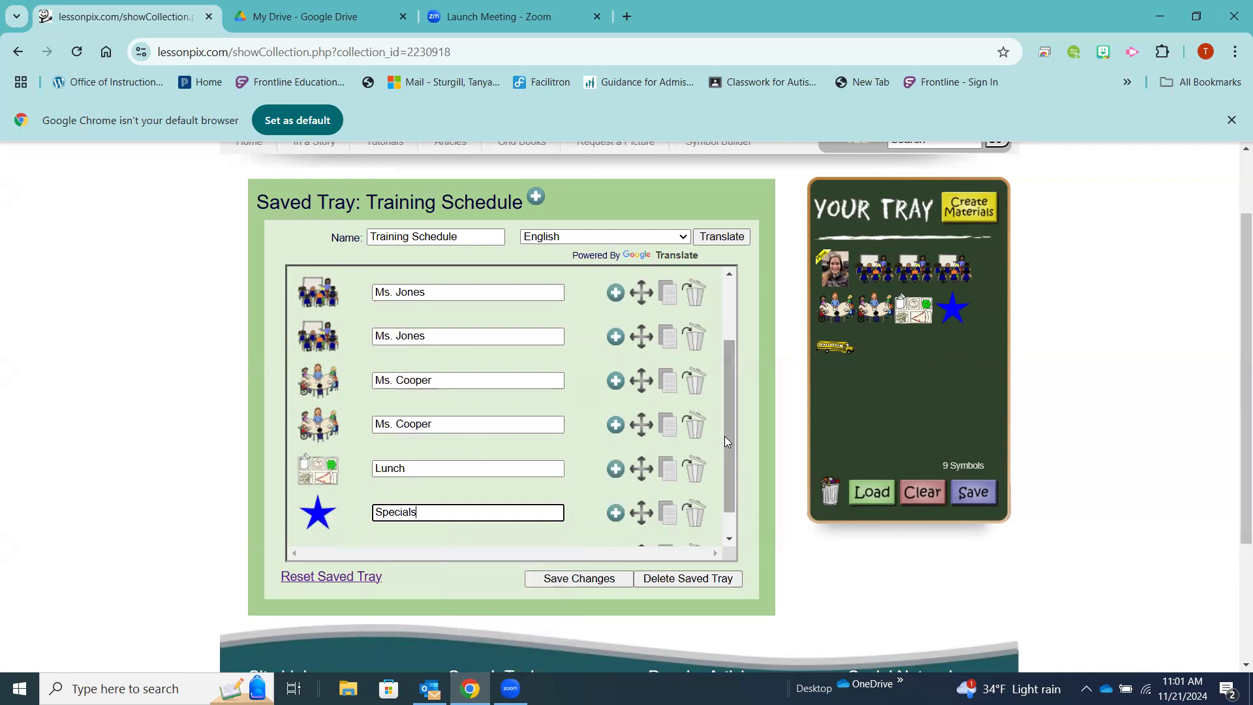
Reorder the saved tray: move the first class symbol above Speech, and the first small-group symbol above the last class symbol.
left_click_drag(728, 436, 723, 360)
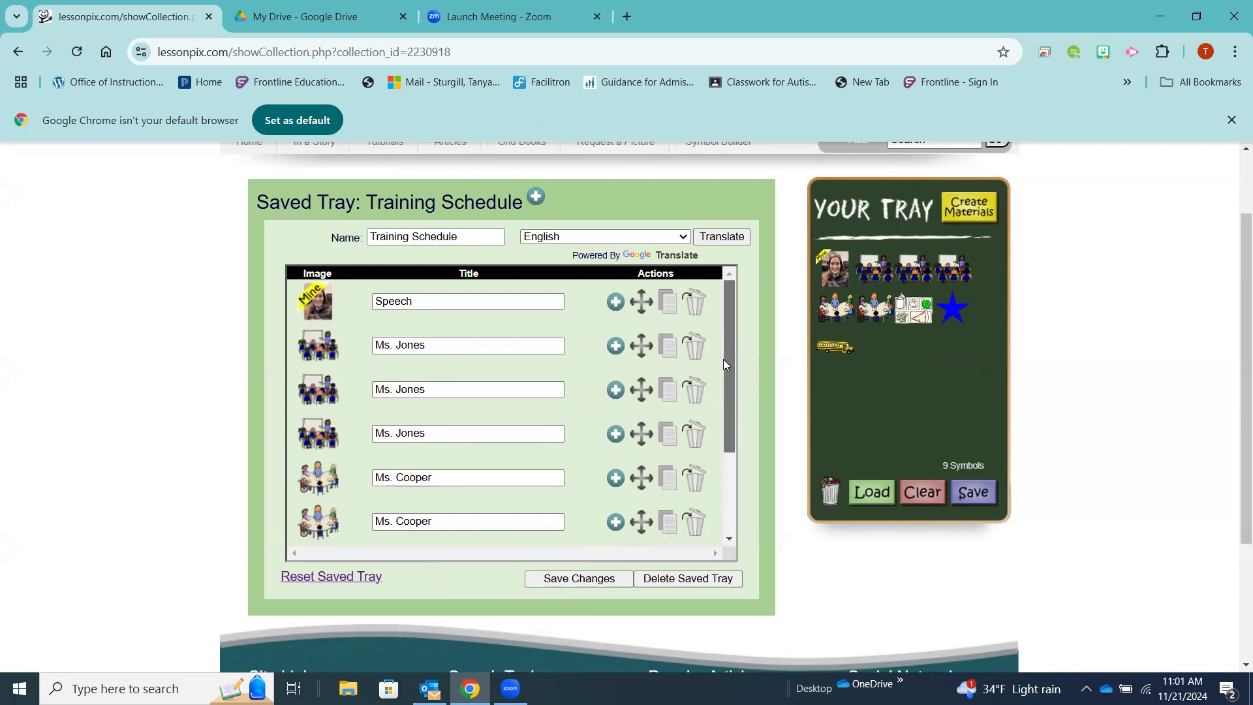
mouse_move(722, 359)
left_mouse_down()
mouse_move(722, 390)
mouse_move(721, 337)
left_mouse_up()
left_click_drag(641, 349, 630, 294)
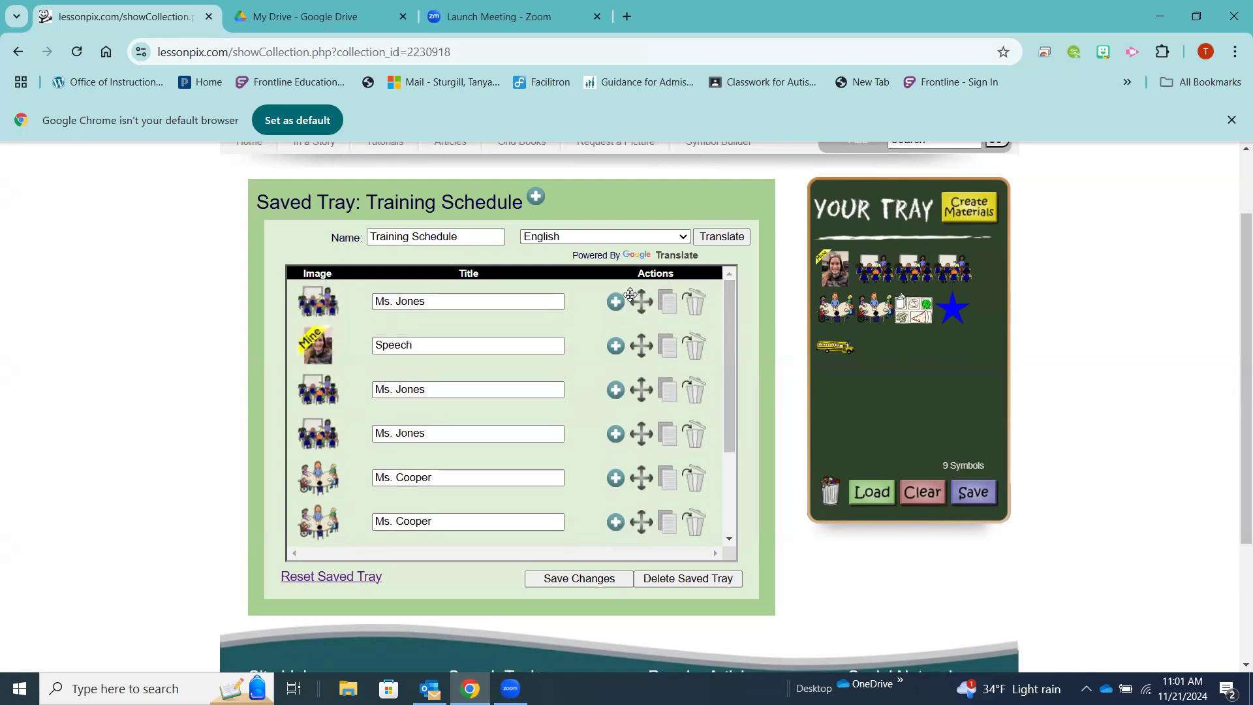
left_click_drag(635, 482, 625, 427)
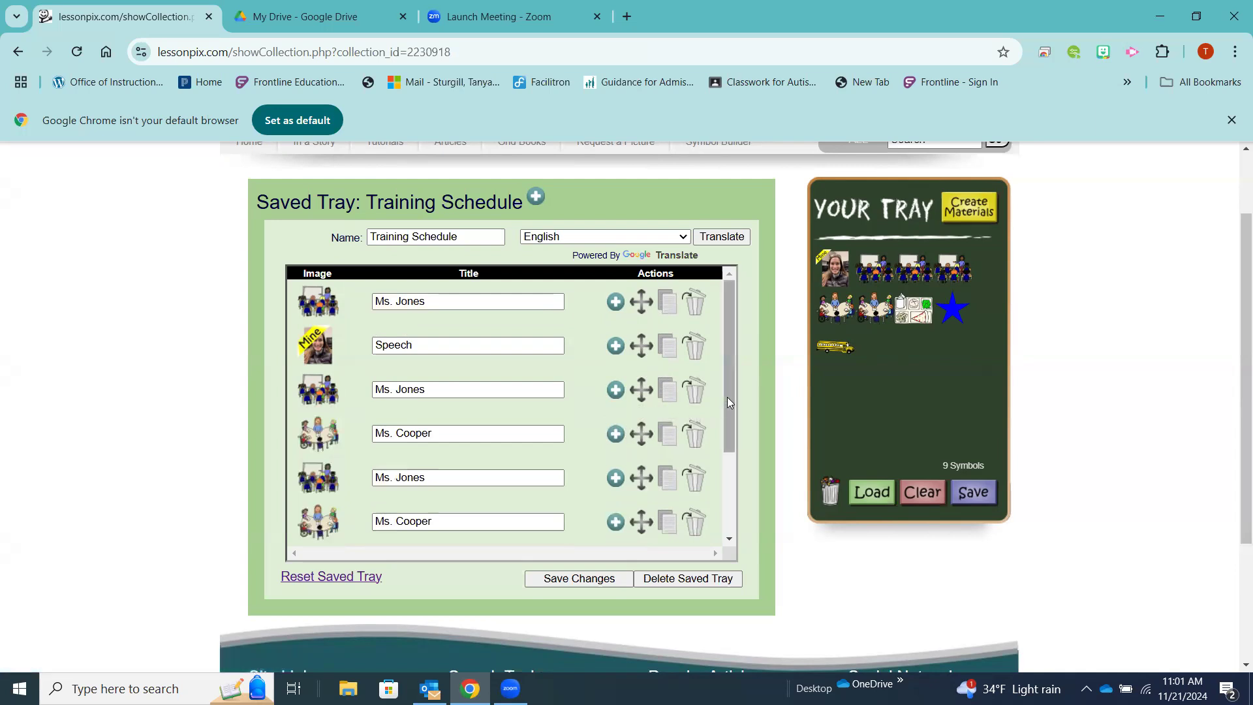
Review the rest of the symbol order and save the changes to the Training Schedule tray.
left_click_drag(726, 397, 726, 397)
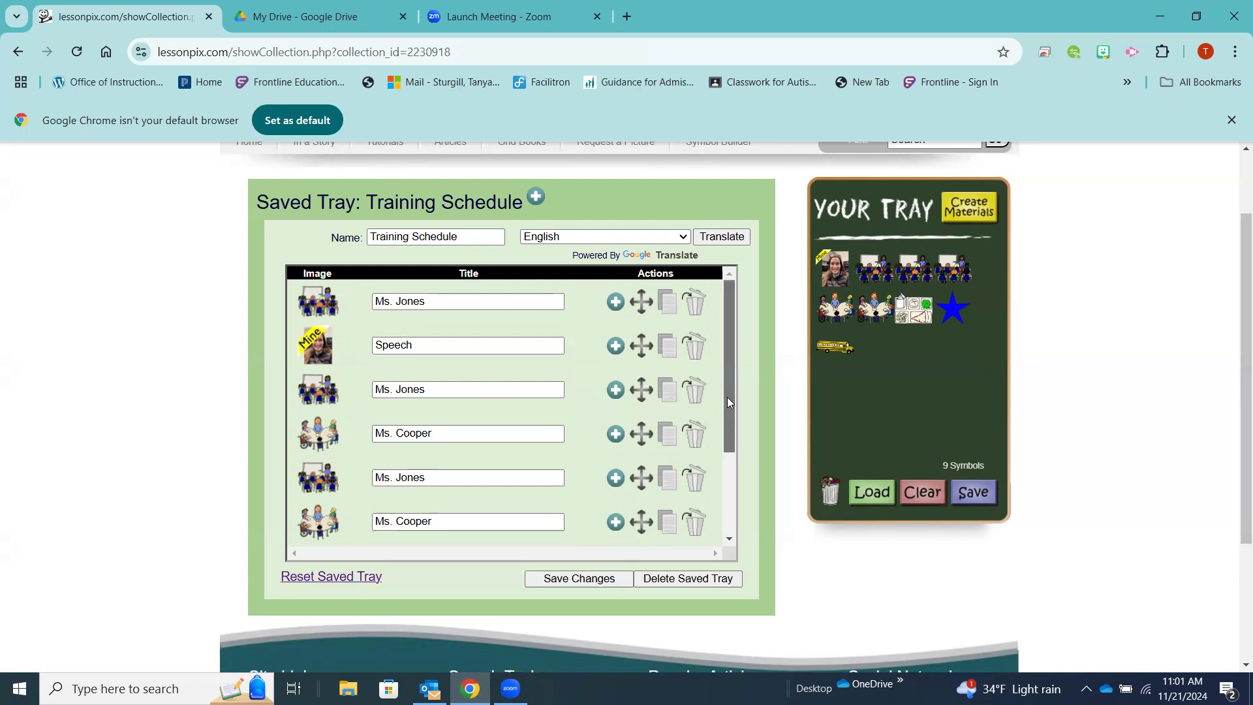
left_click_drag(728, 402, 728, 414)
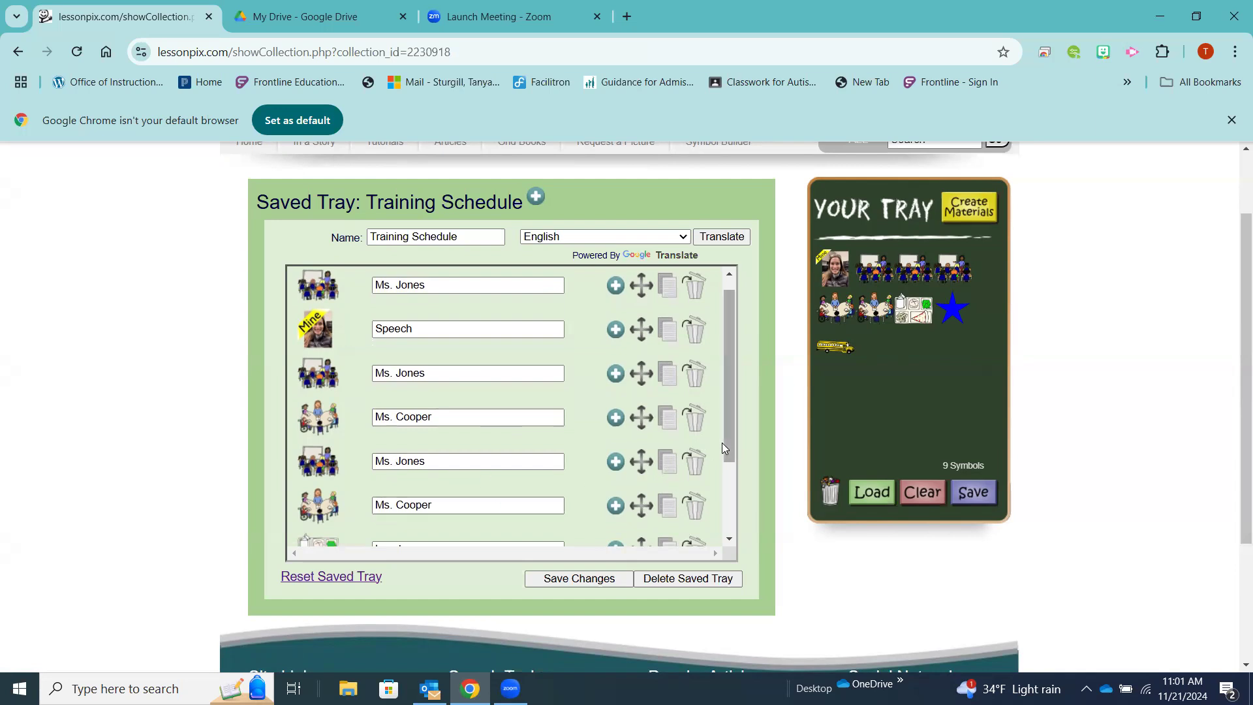
left_click_drag(725, 442, 729, 543)
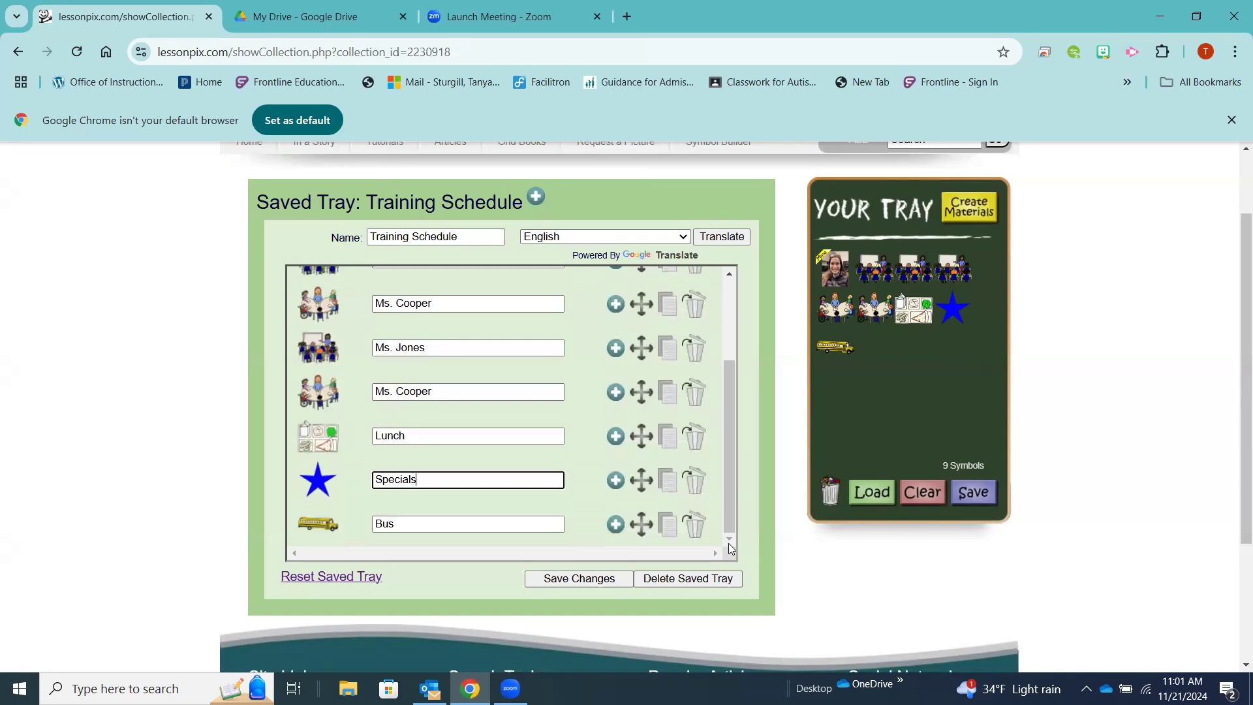
left_click(579, 579)
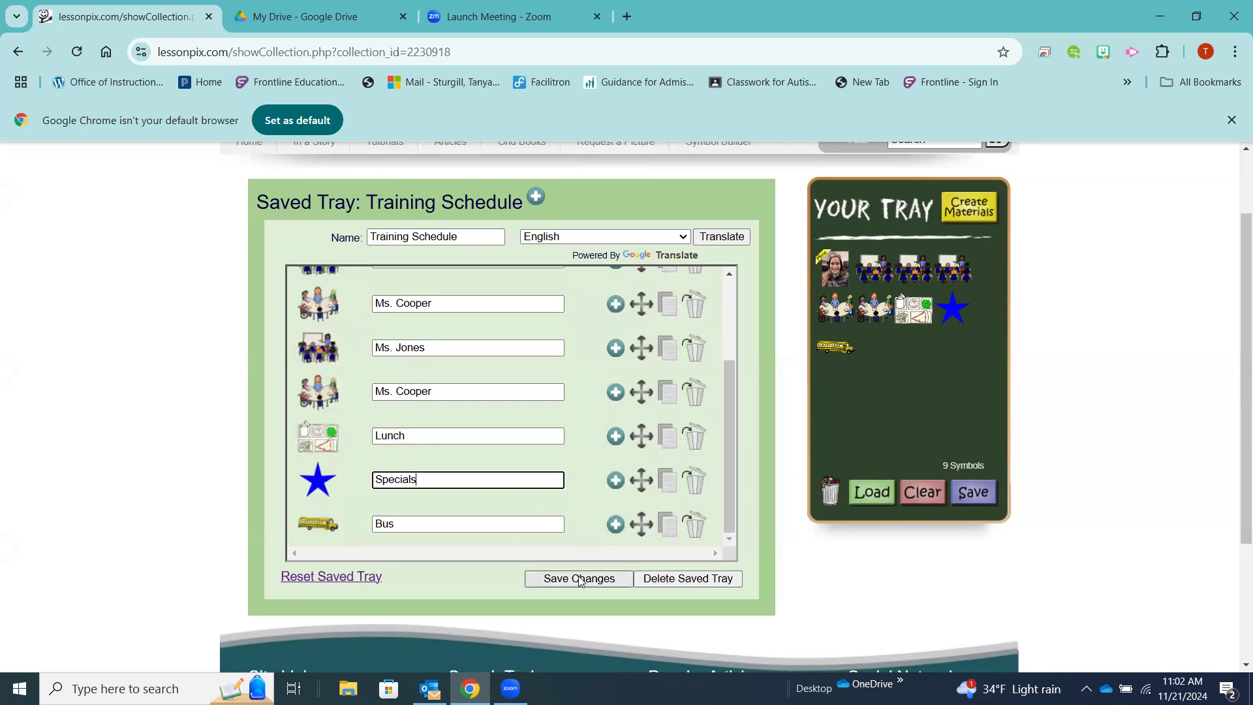
left_click(579, 578)
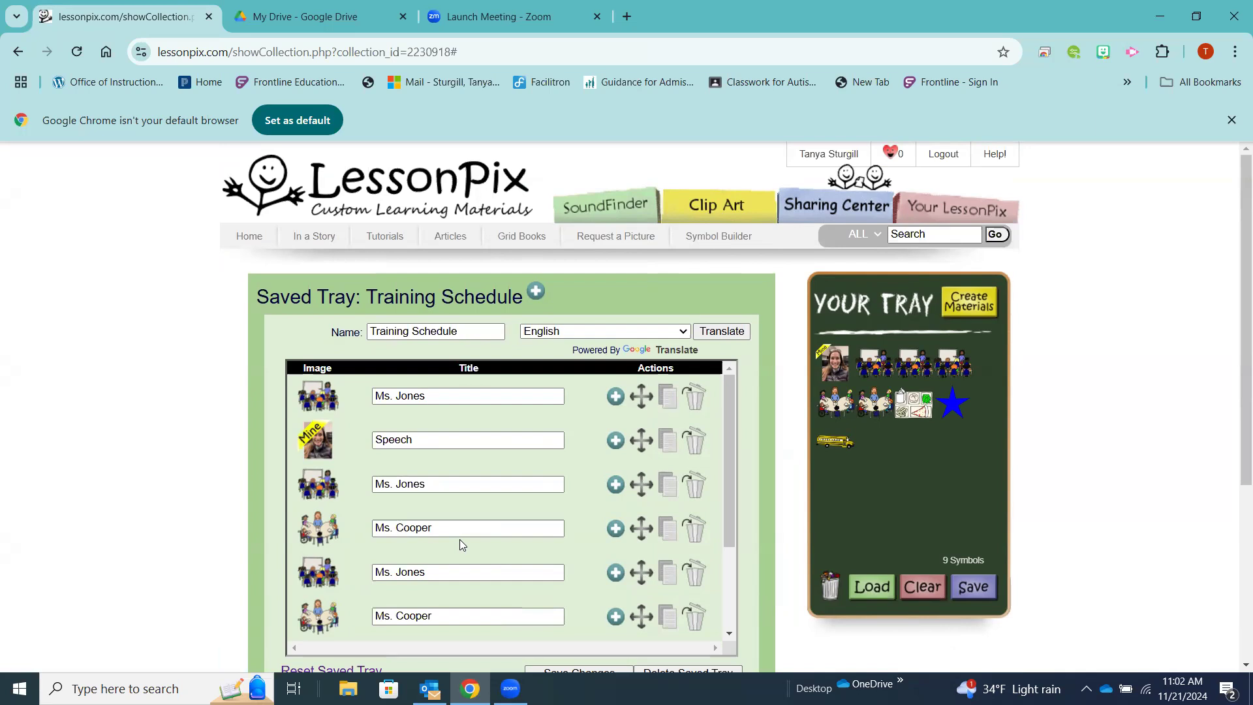
Empty the current tray and reload it with the saved Training Schedule collection from the Your LessonPix dashboard.
left_click(924, 586)
left_click(552, 481)
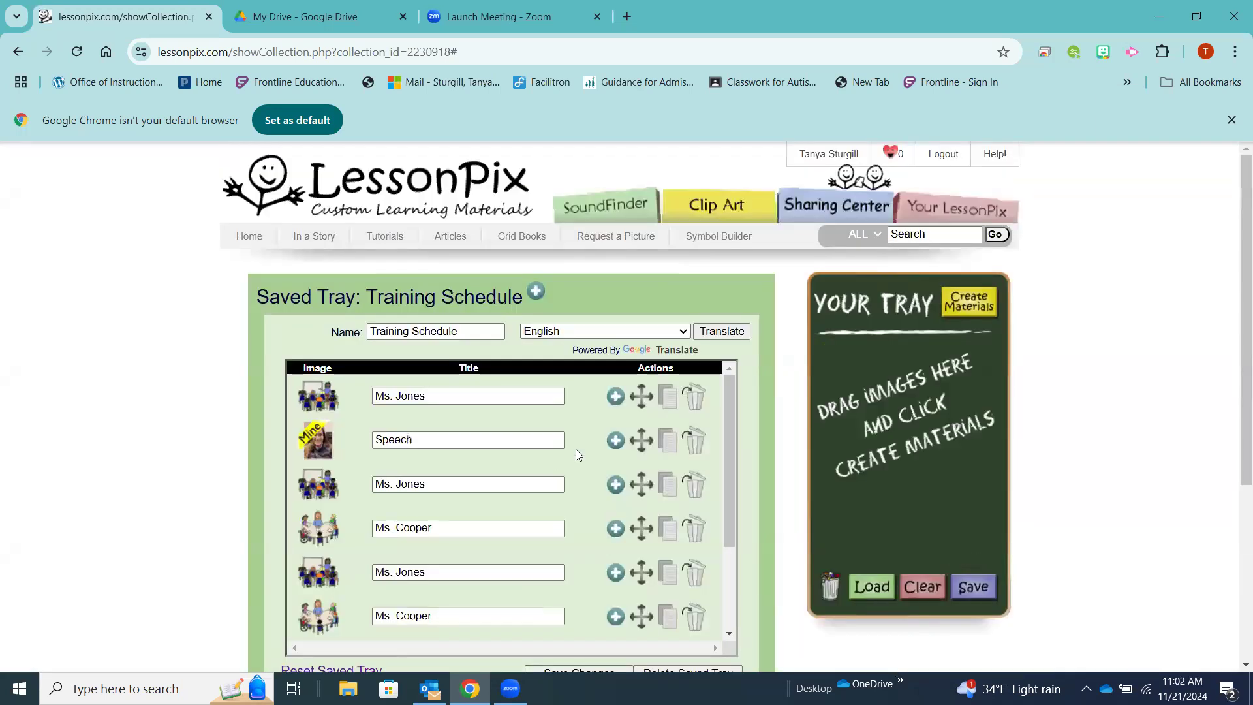
left_click(950, 196)
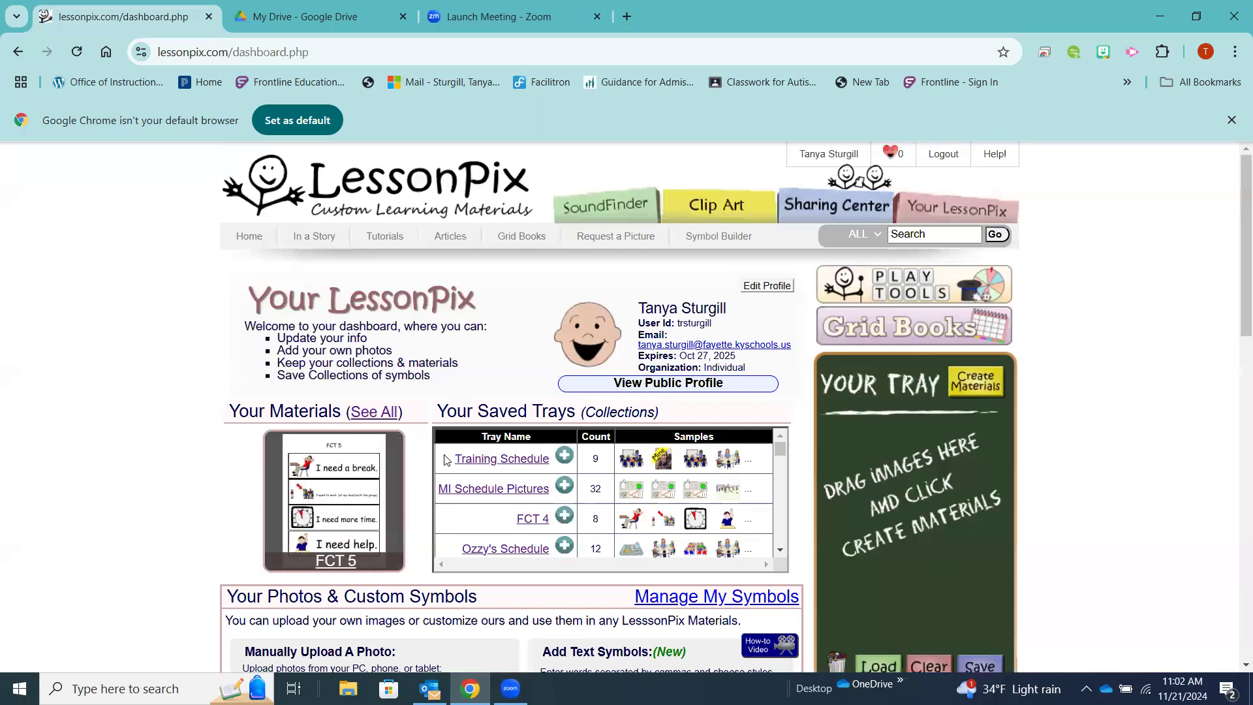
left_click(565, 456)
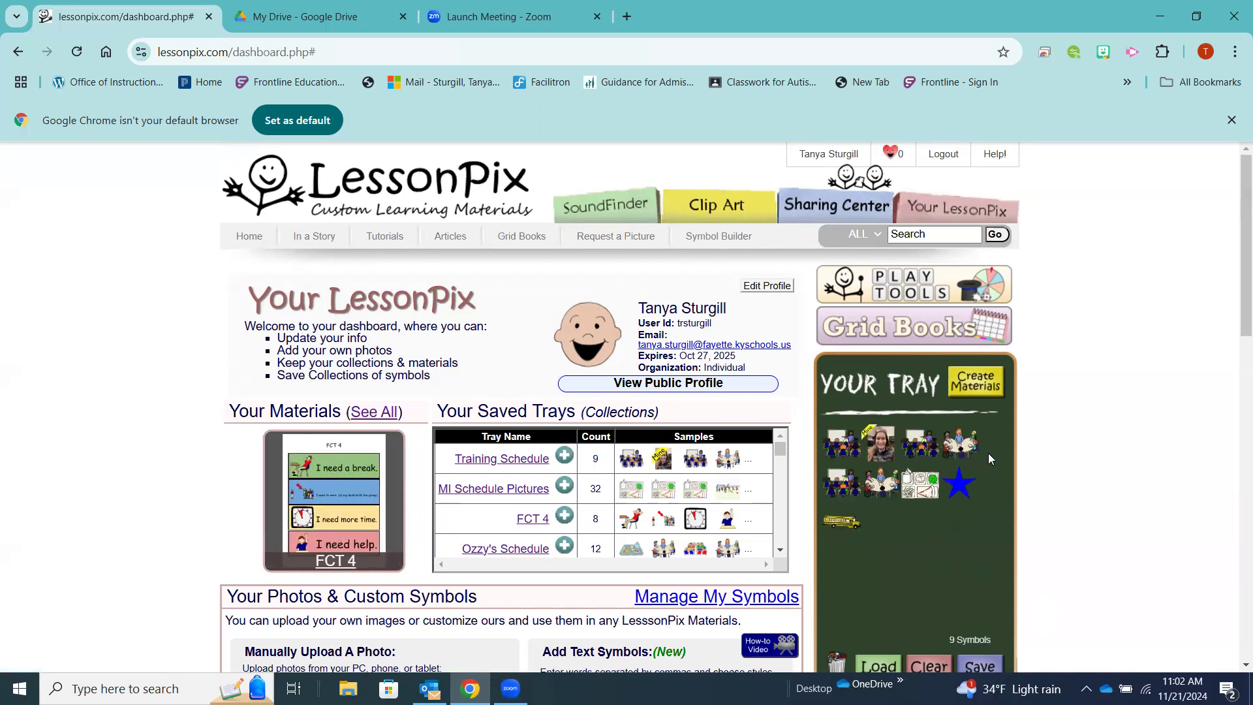
Start creating a material from the tray, compare the picture card types, and choose Picture Schedule as the material type.
left_click(981, 382)
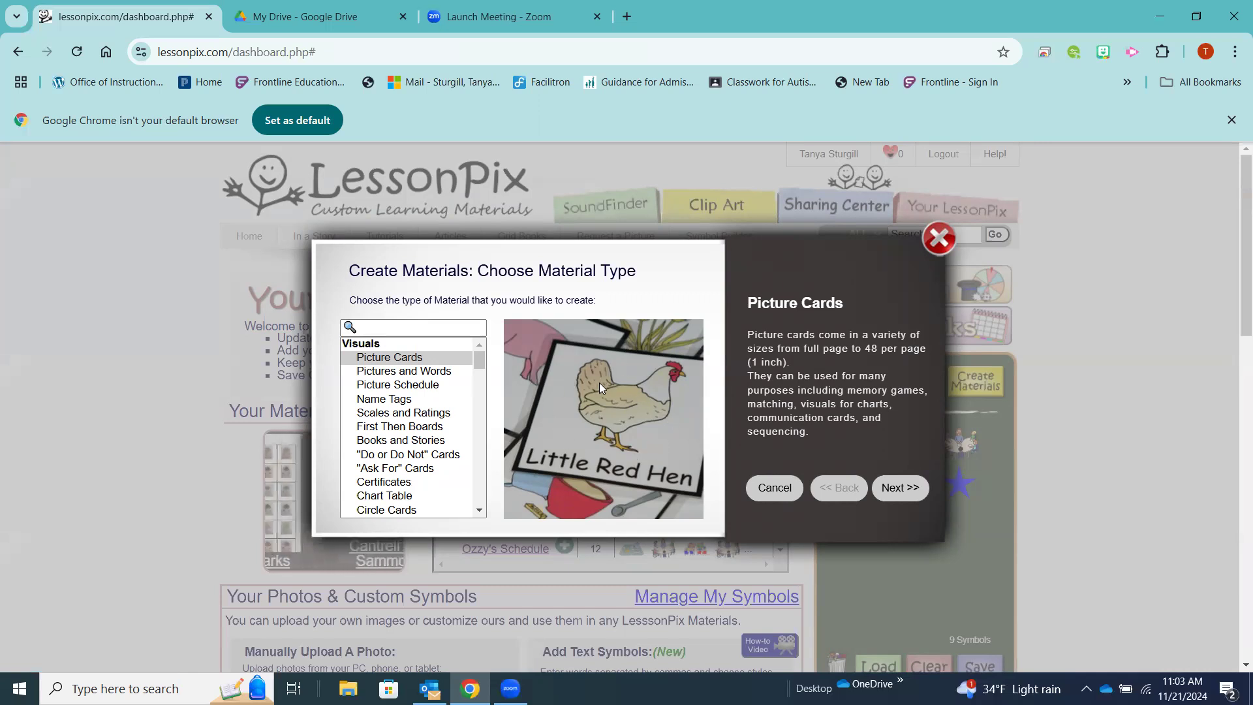
left_click(441, 372)
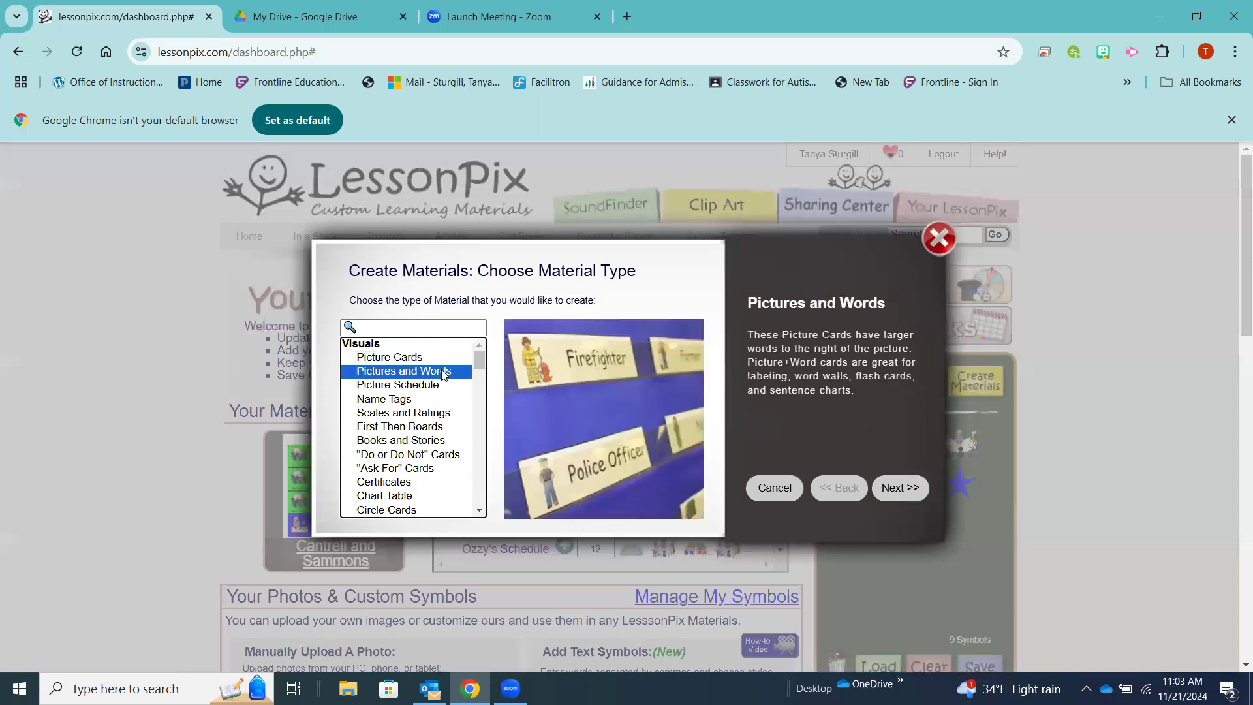
left_click(412, 359)
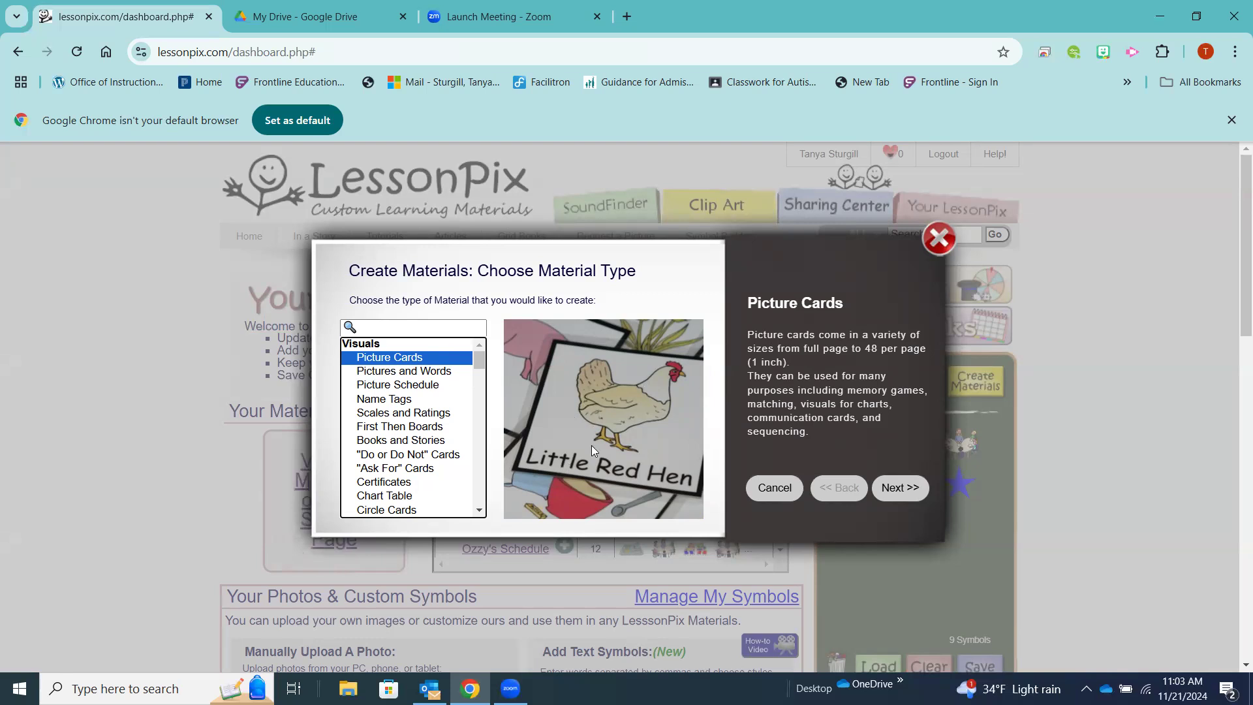
left_click(444, 371)
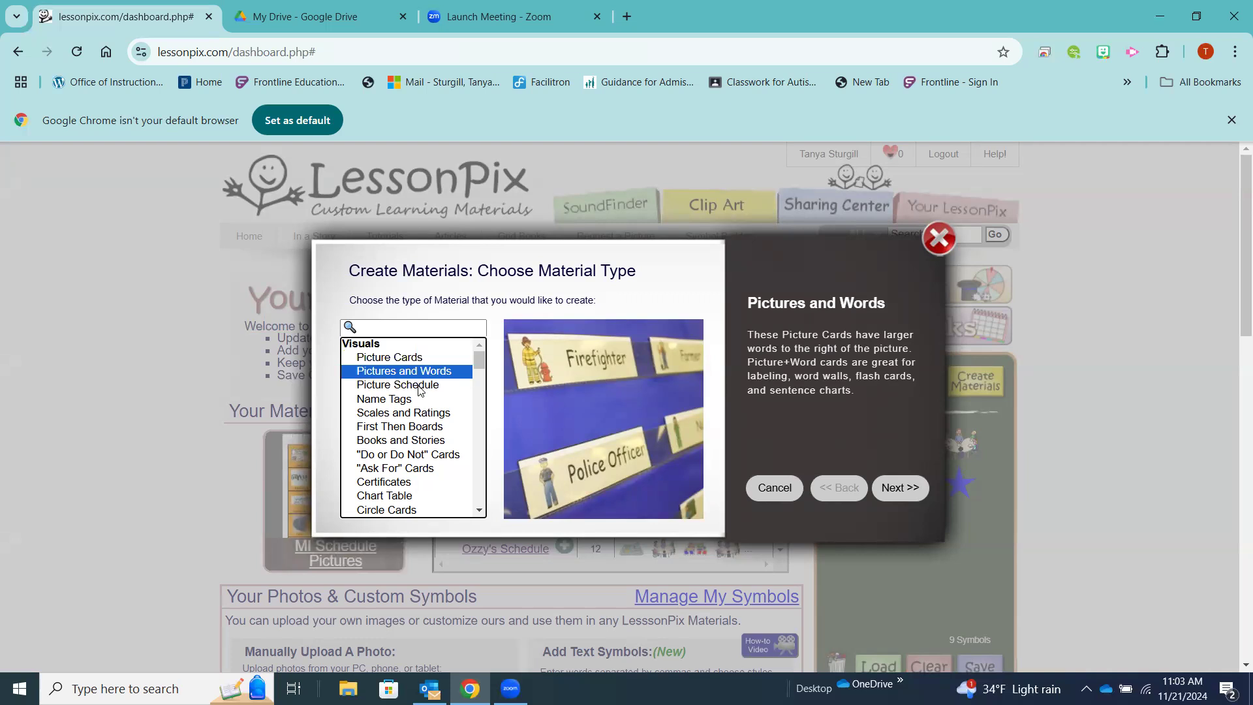
left_click(420, 386)
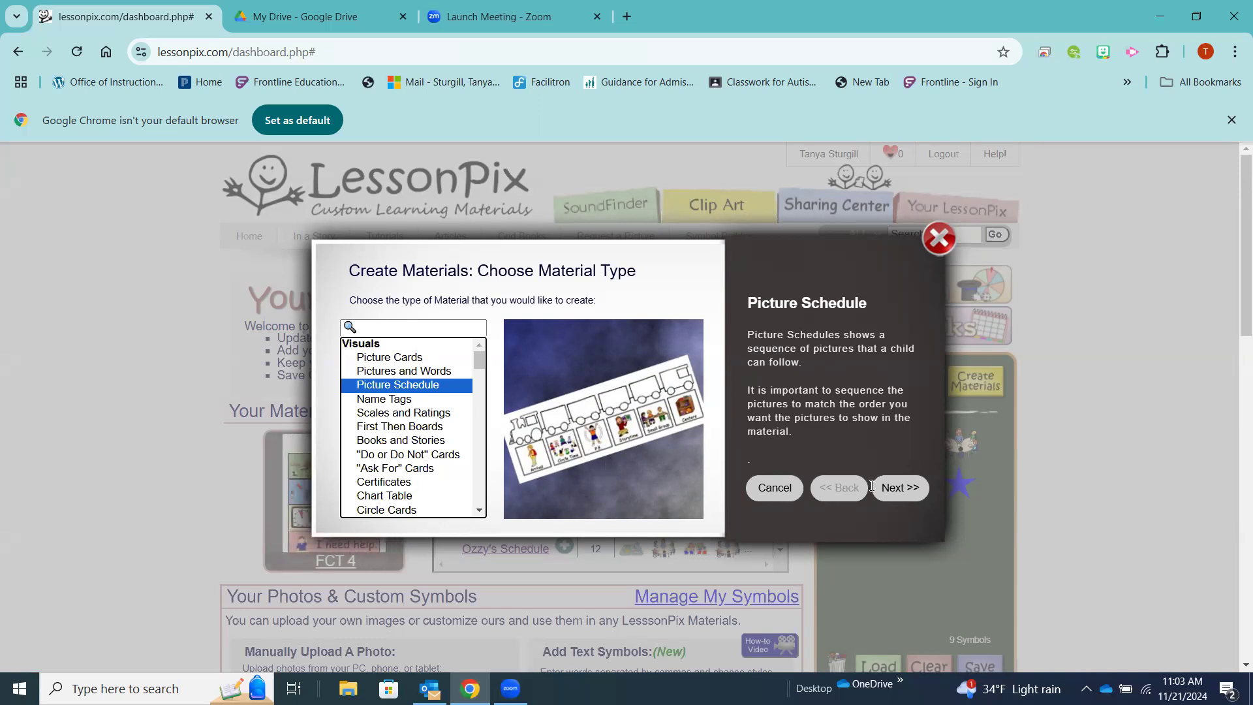
left_click(892, 488)
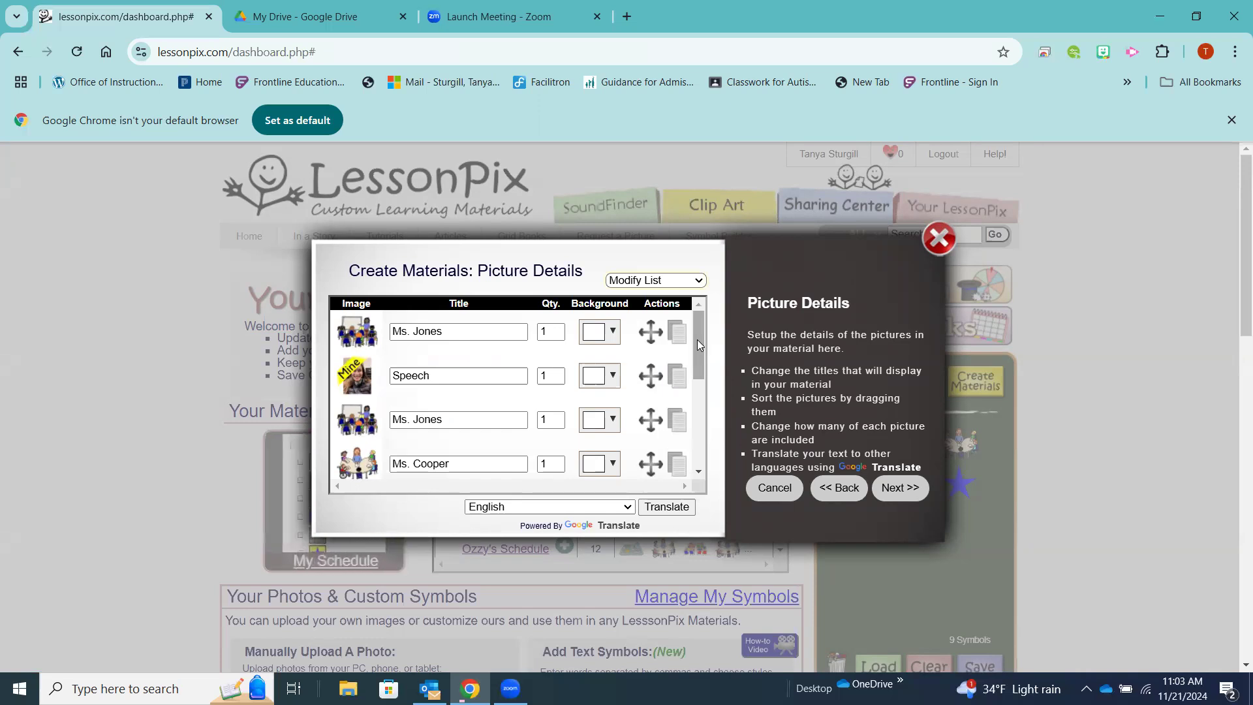
Set an orange background for the first two class symbols in the picture details.
mouse_move(695, 338)
left_mouse_down()
mouse_move(700, 438)
mouse_move(700, 315)
left_mouse_up()
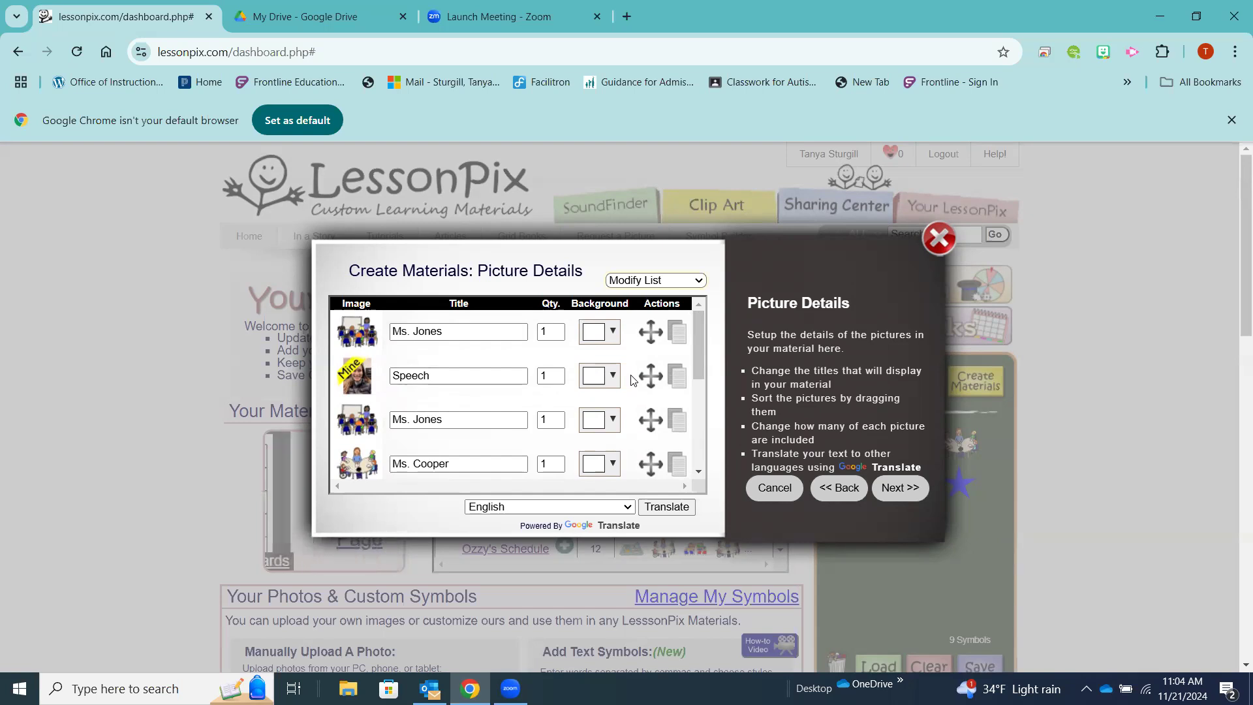
left_click_drag(650, 375, 650, 369)
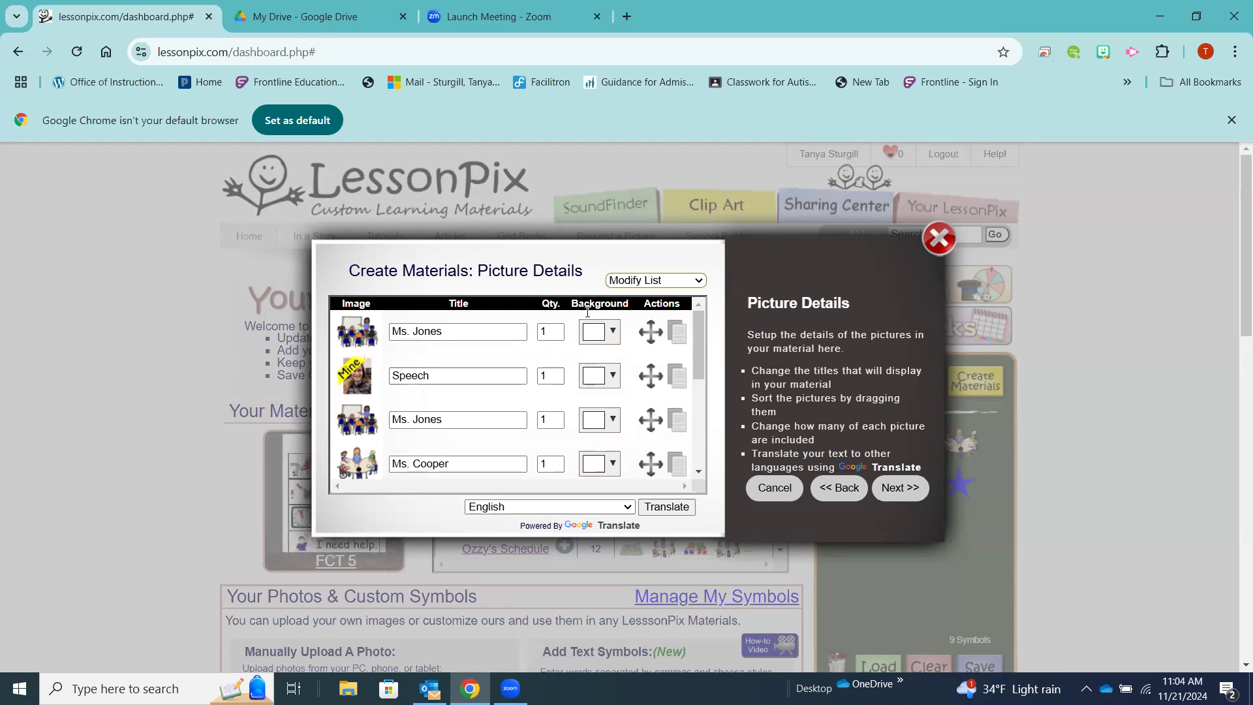
left_click(613, 333)
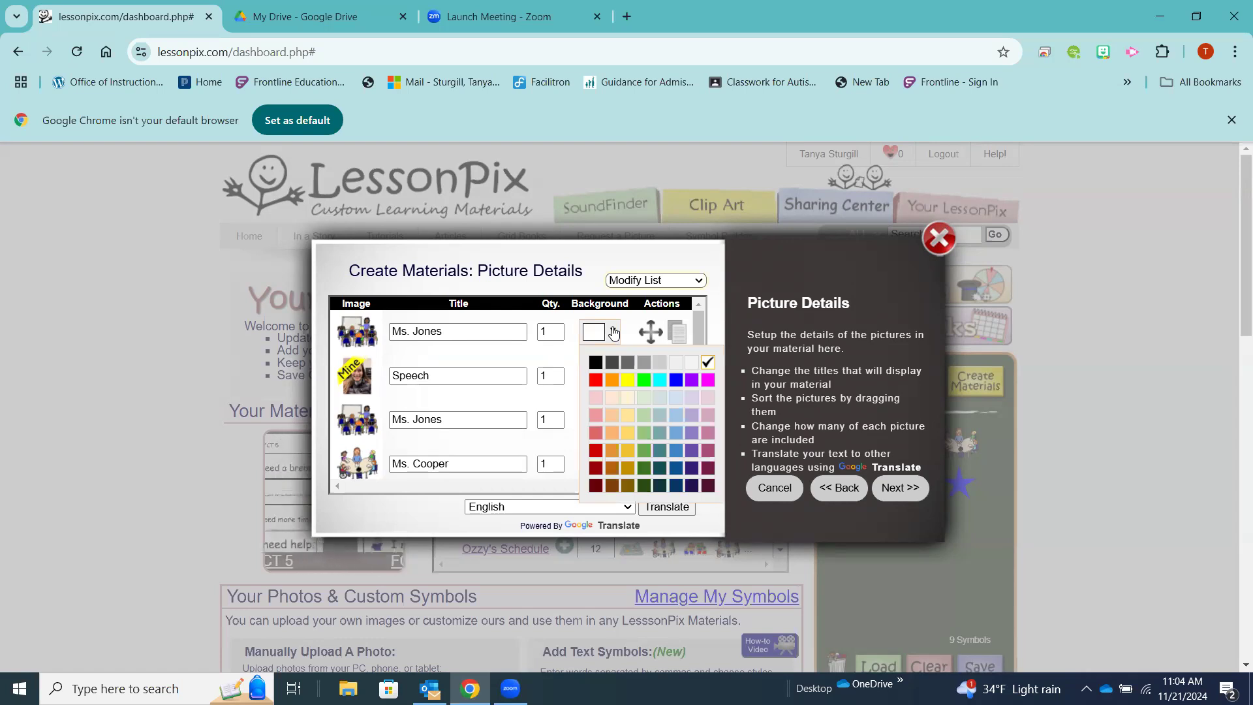
left_click(611, 380)
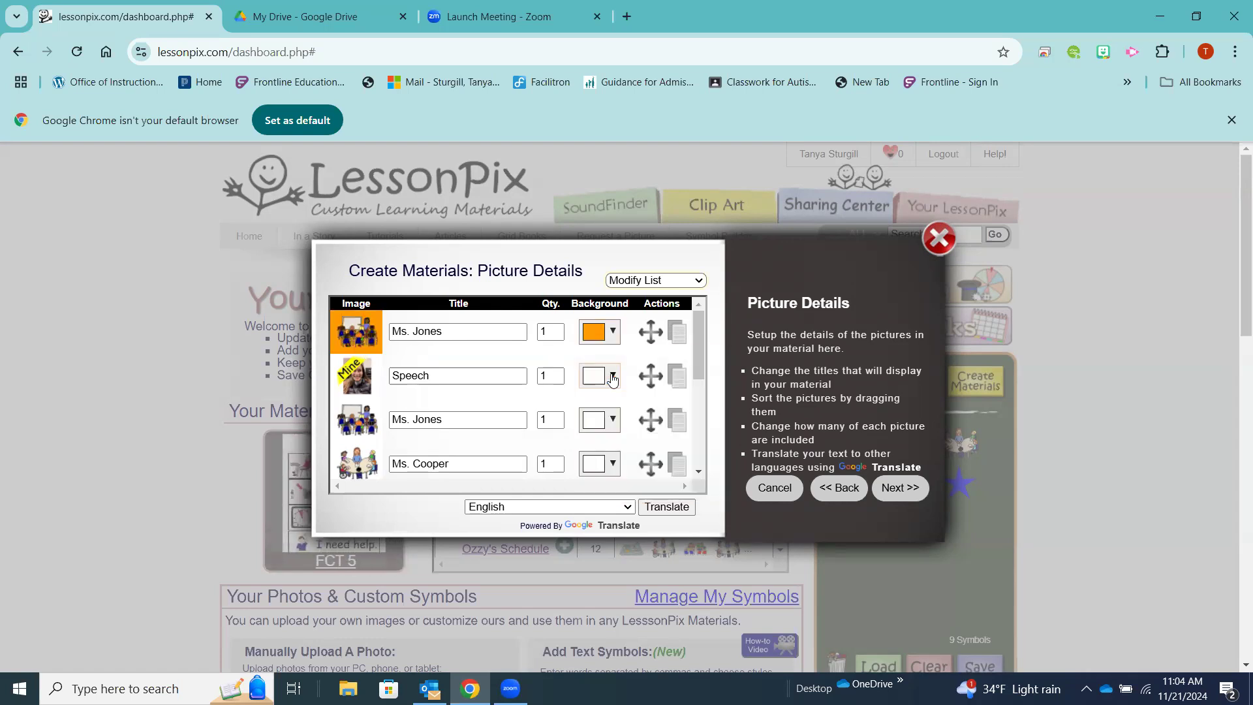
left_click(615, 418)
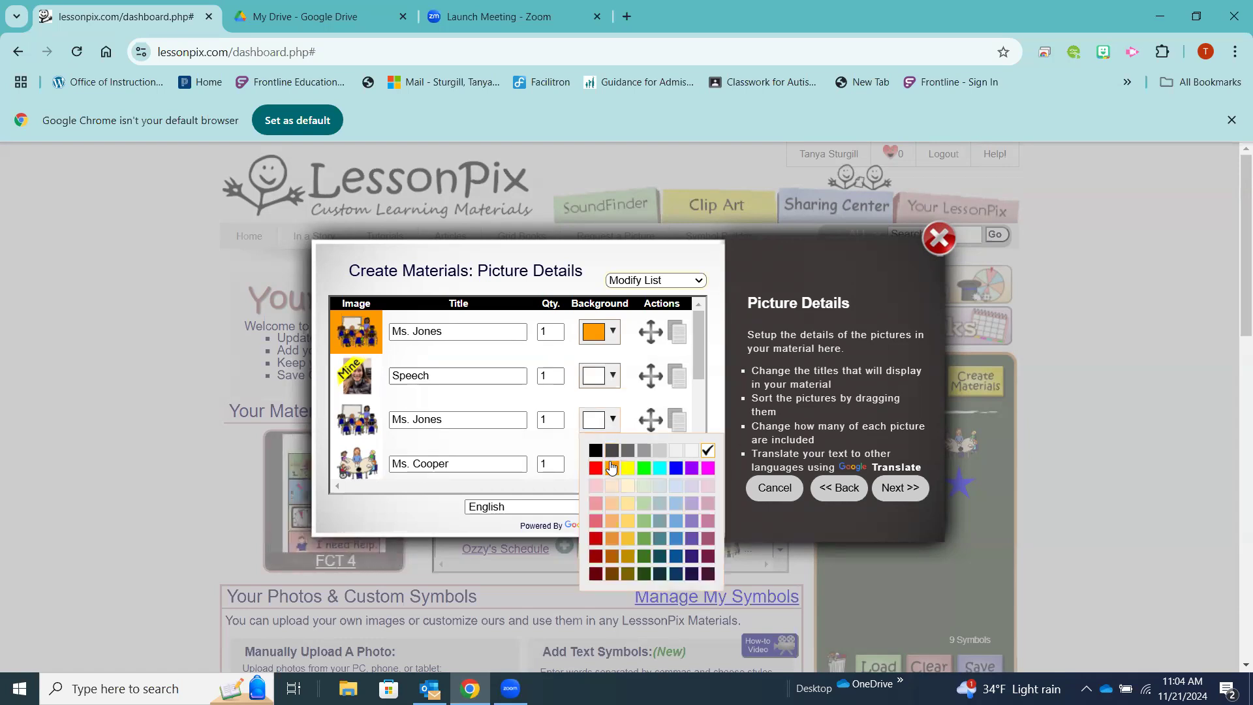
left_click(611, 467)
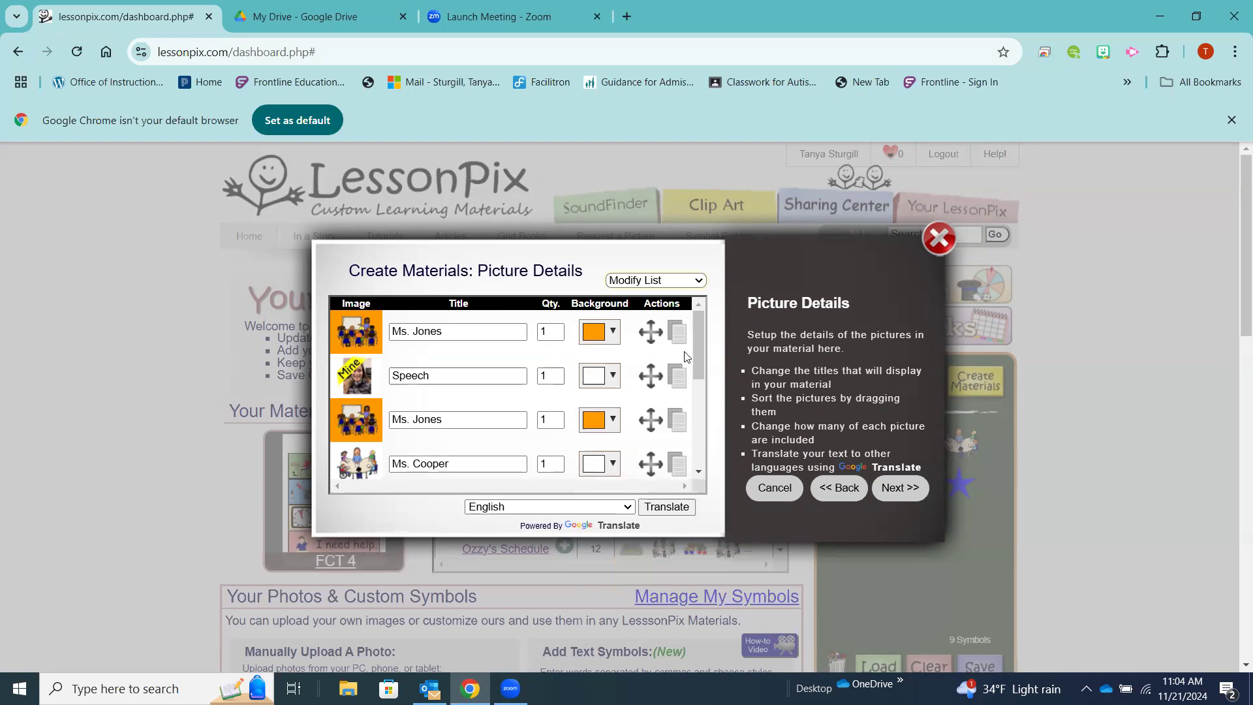
Set a light purple background for both small-group symbols.
left_click_drag(697, 355, 696, 386)
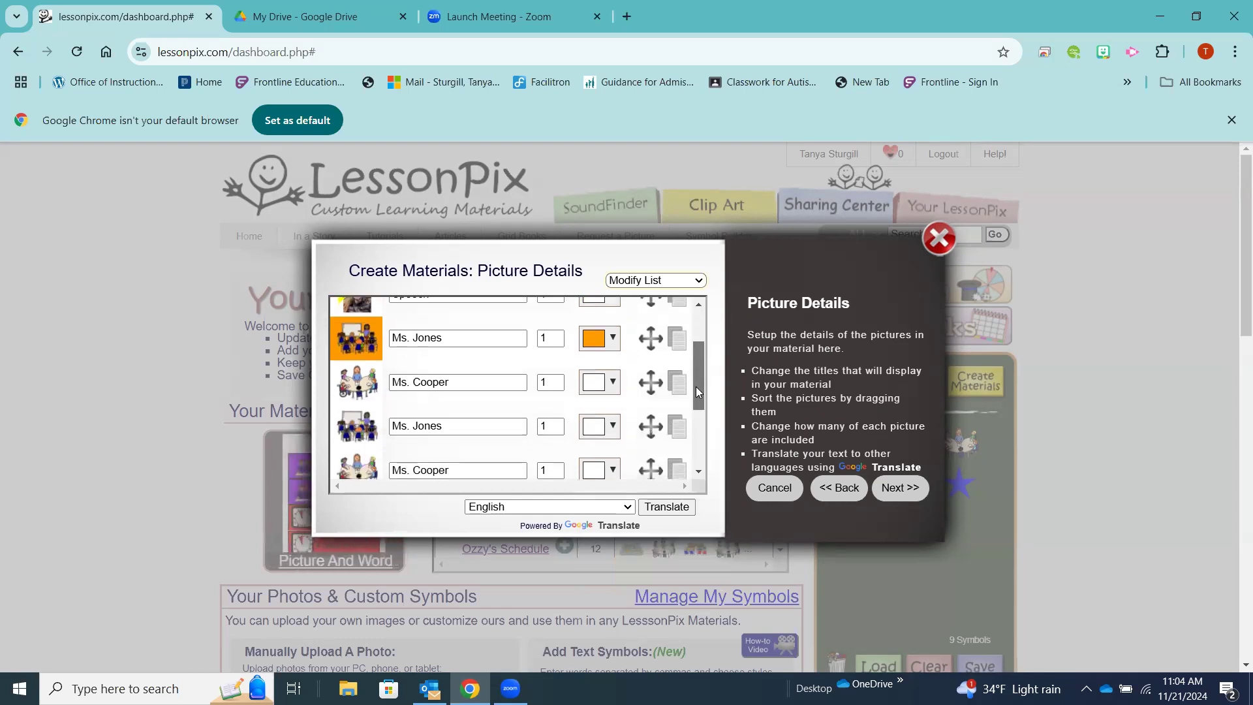
left_click(613, 381)
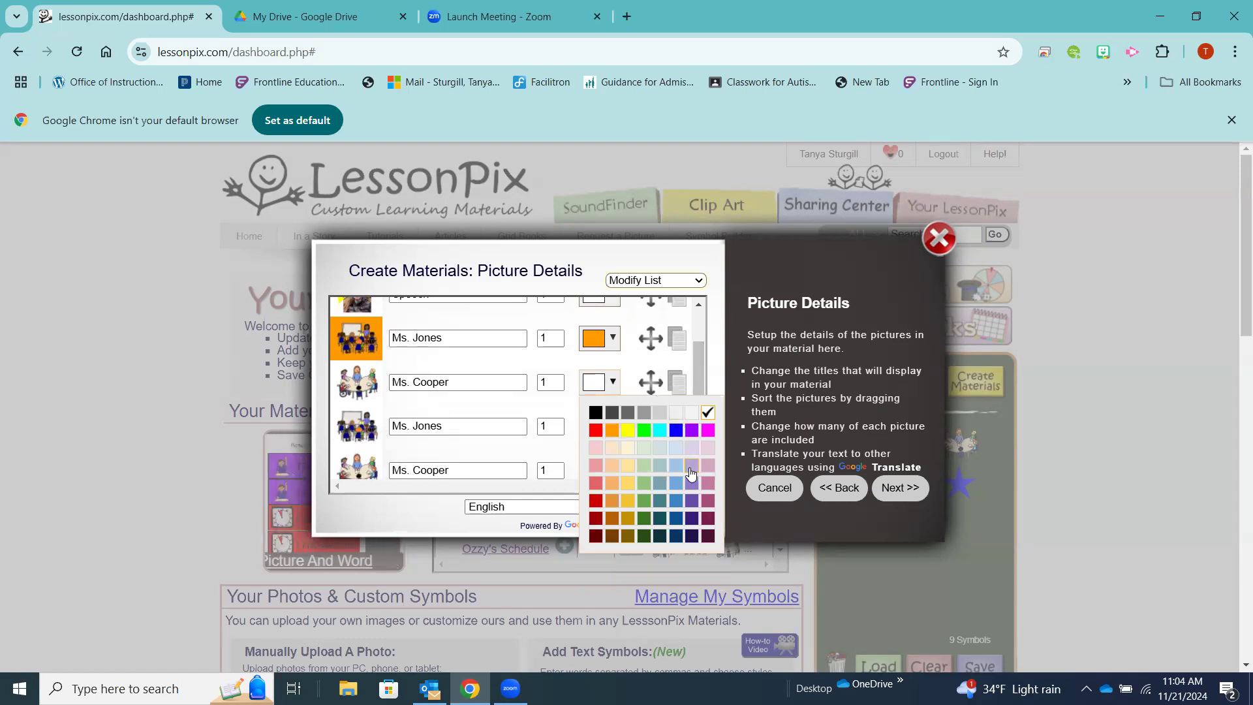
left_click(692, 465)
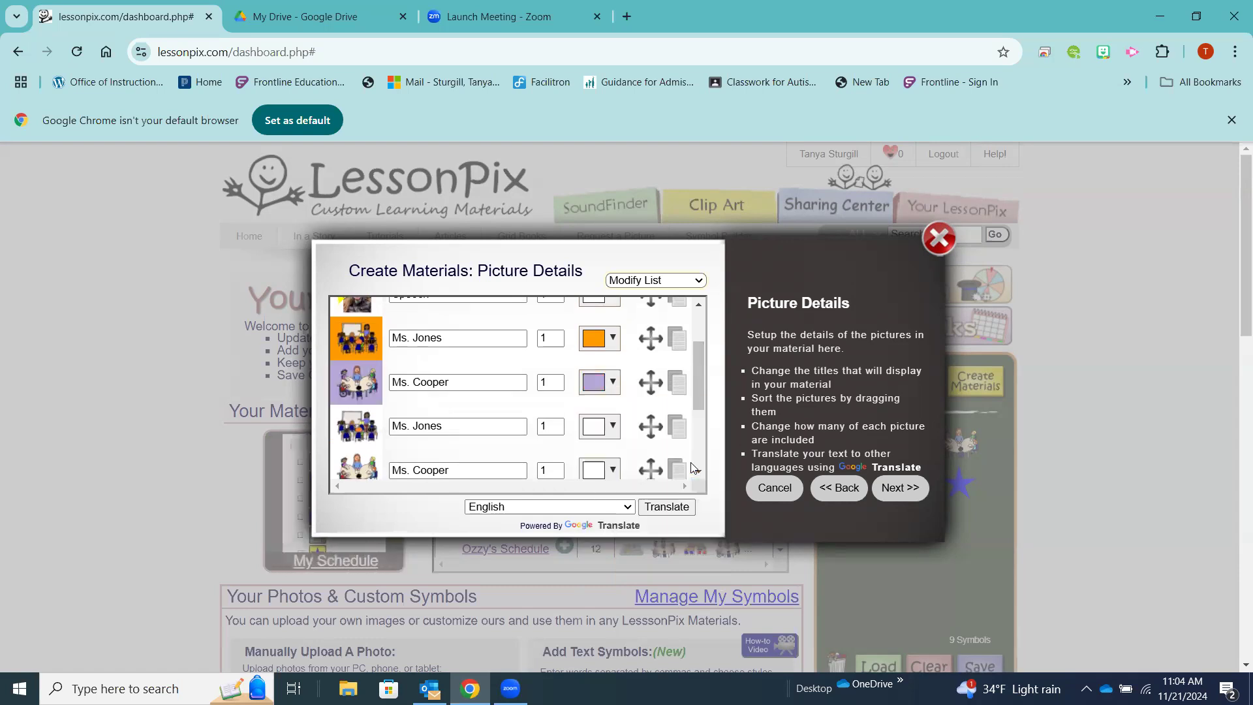
left_click(614, 469)
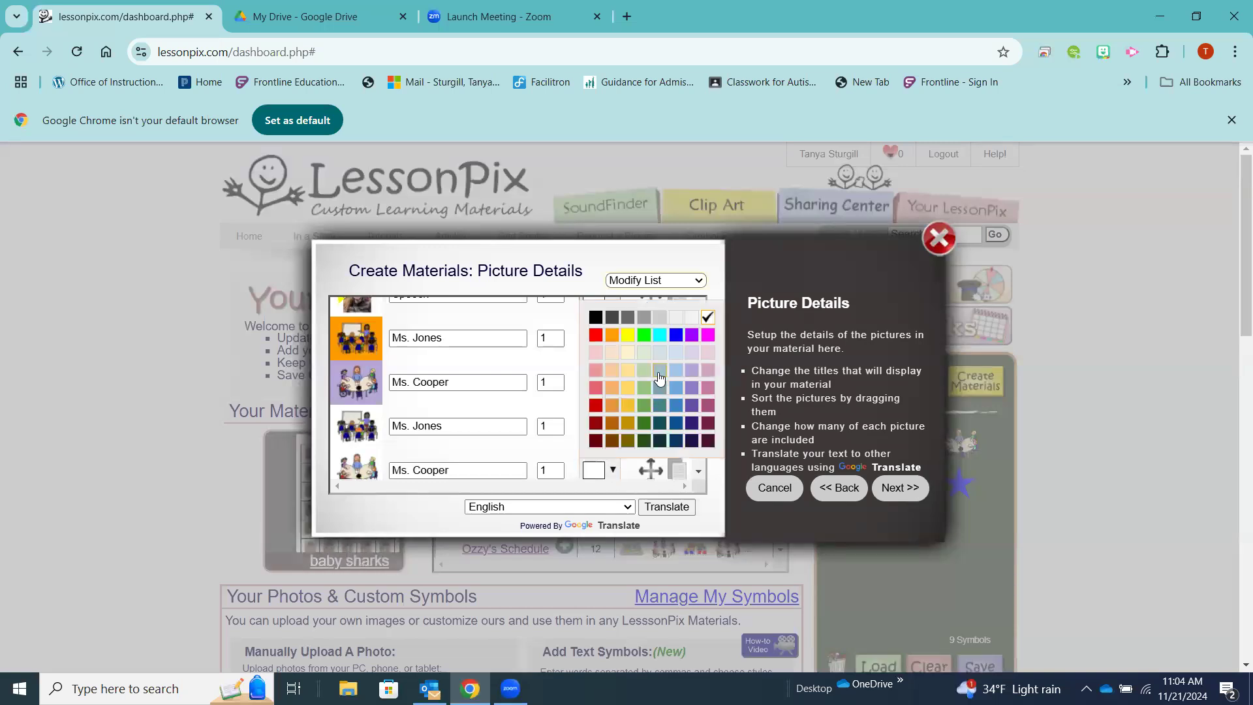
left_click(689, 369)
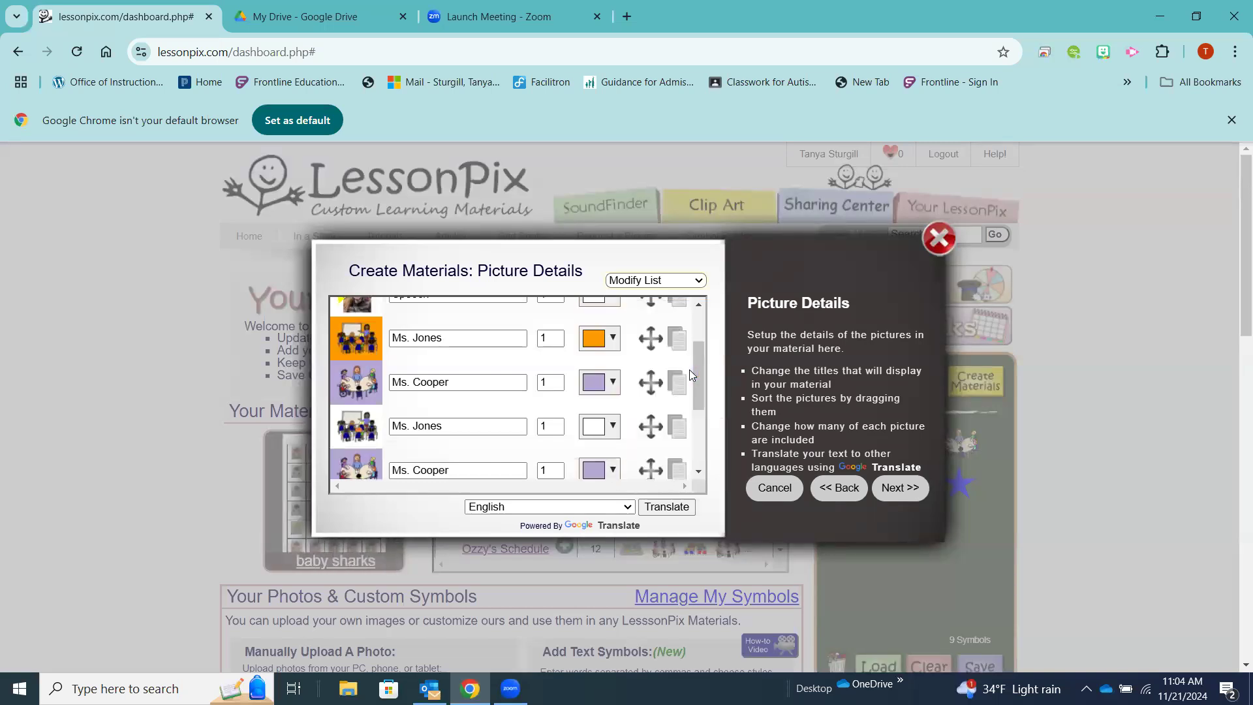
Set a bright green background for the Bus symbol.
left_click_drag(699, 374, 699, 437)
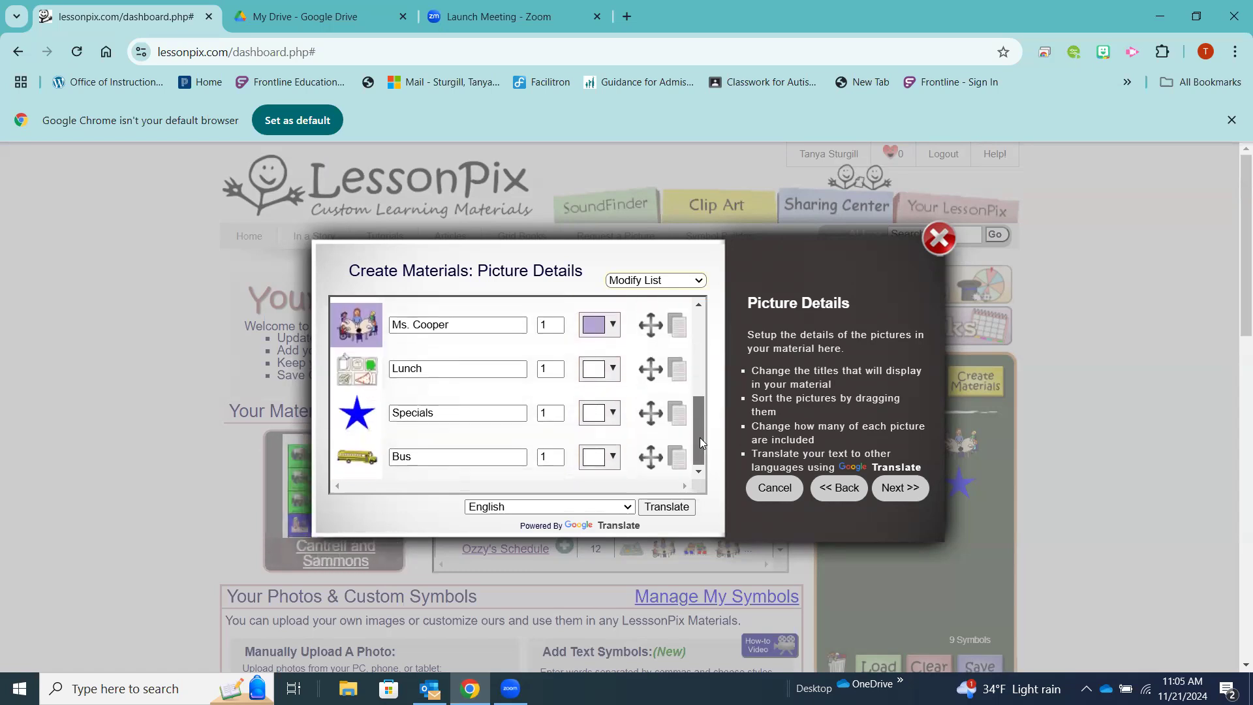
left_click(614, 457)
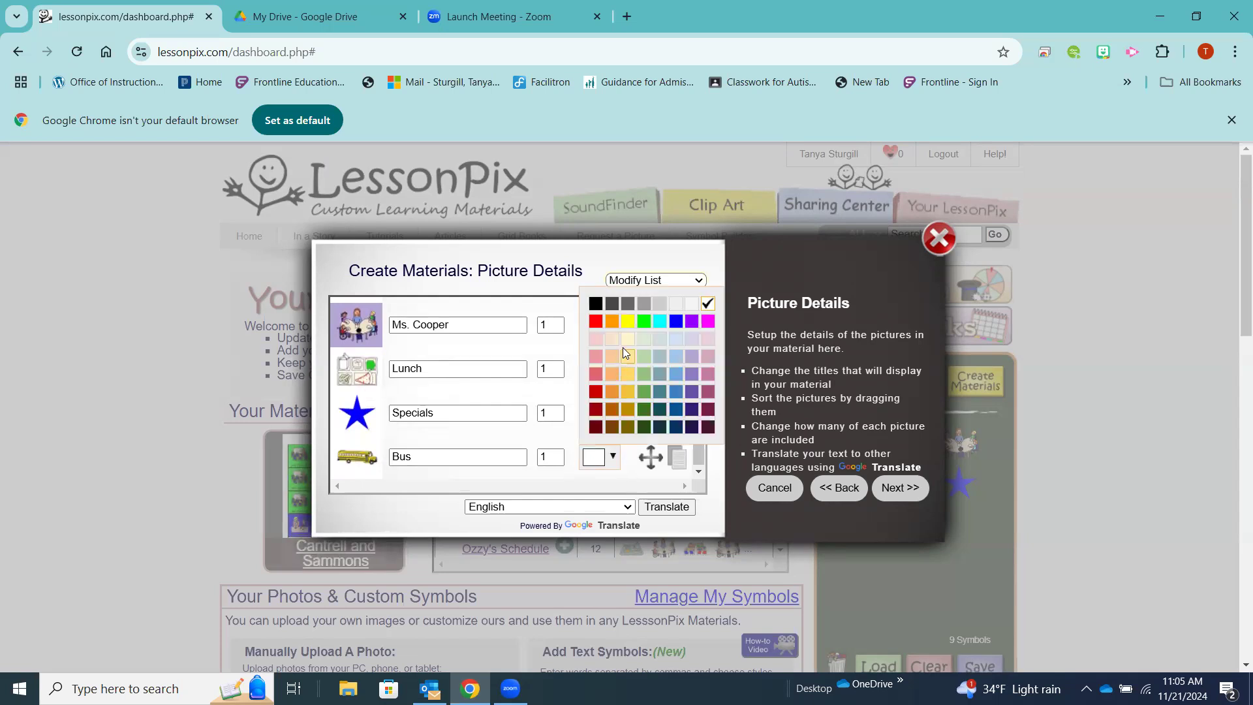
left_click(644, 321)
Continue to the material options and add the student's first name in possessive form before "Schedule" in the title.
left_click_drag(694, 413, 695, 300)
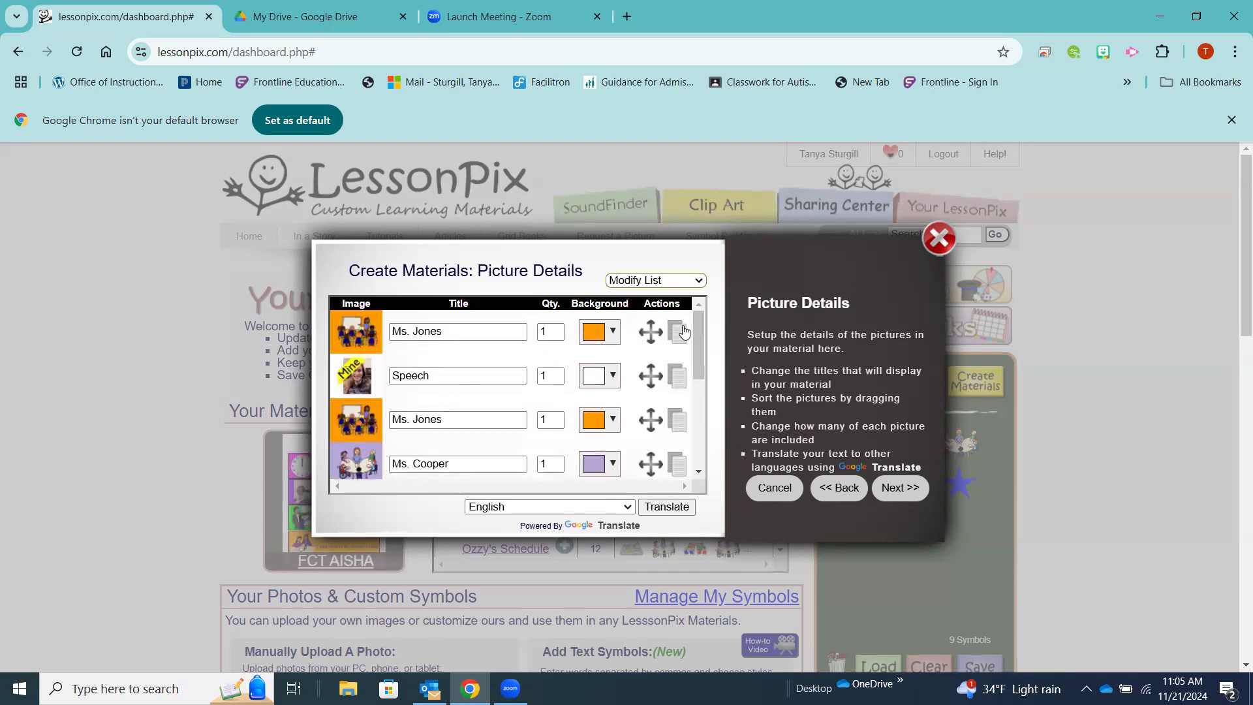
left_click(895, 490)
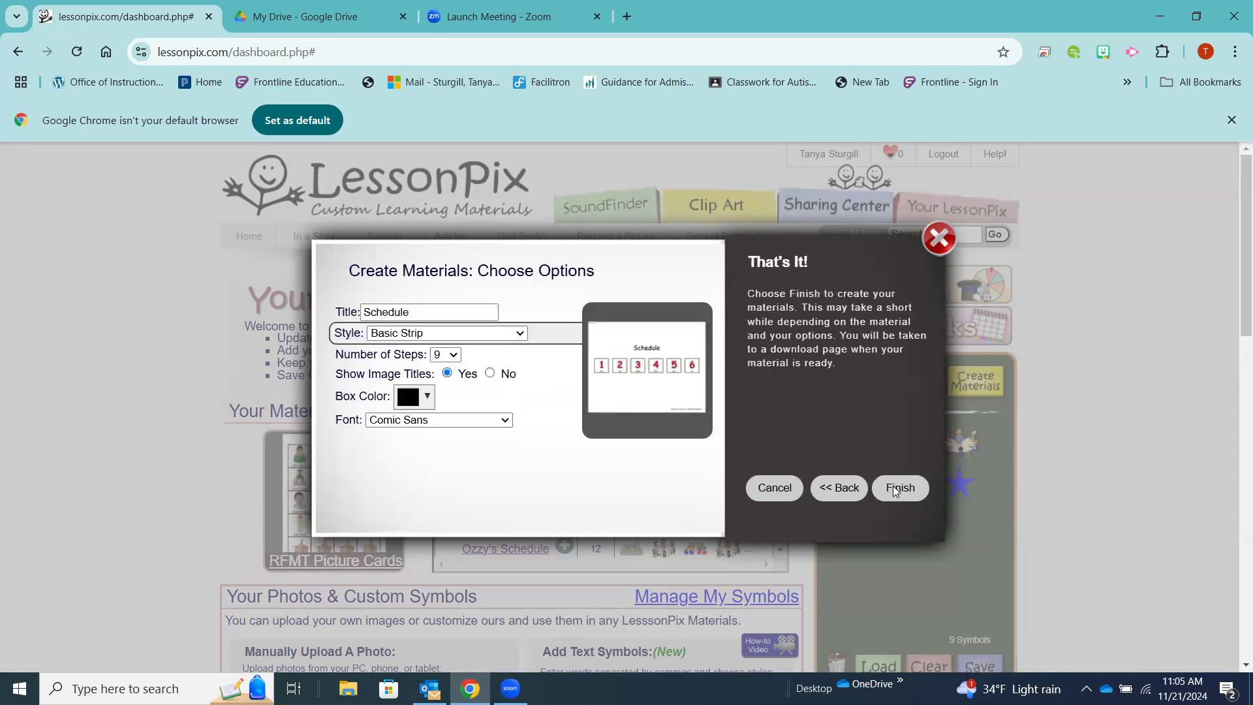
left_click(479, 319)
left_click(366, 312)
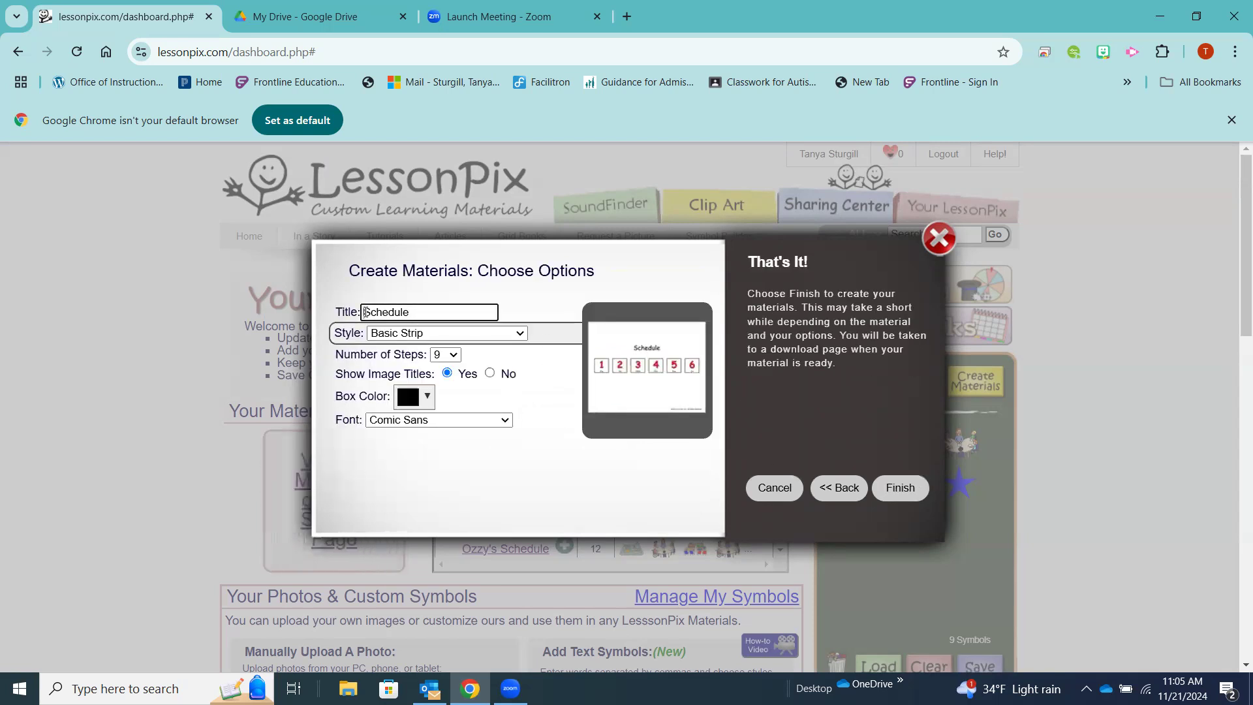
type("Valerie's")
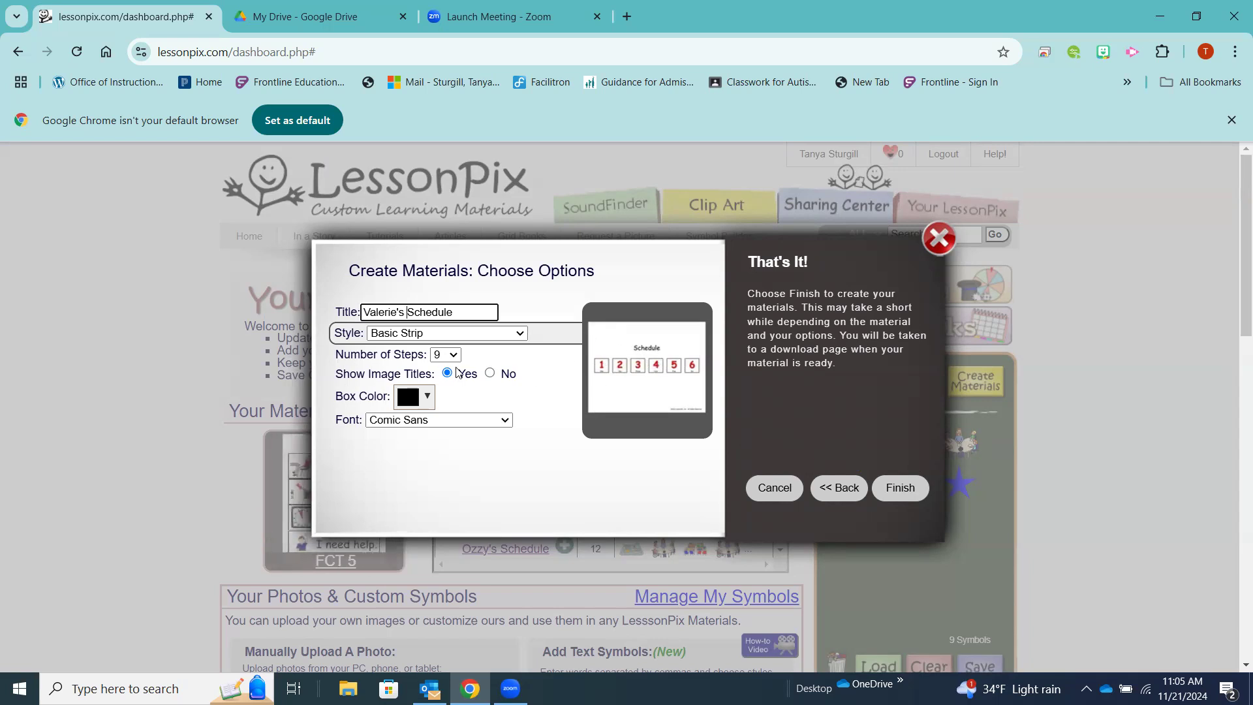
Set the schedule's style to Checklist Schedule with 5 steps and generate the material.
left_click(521, 335)
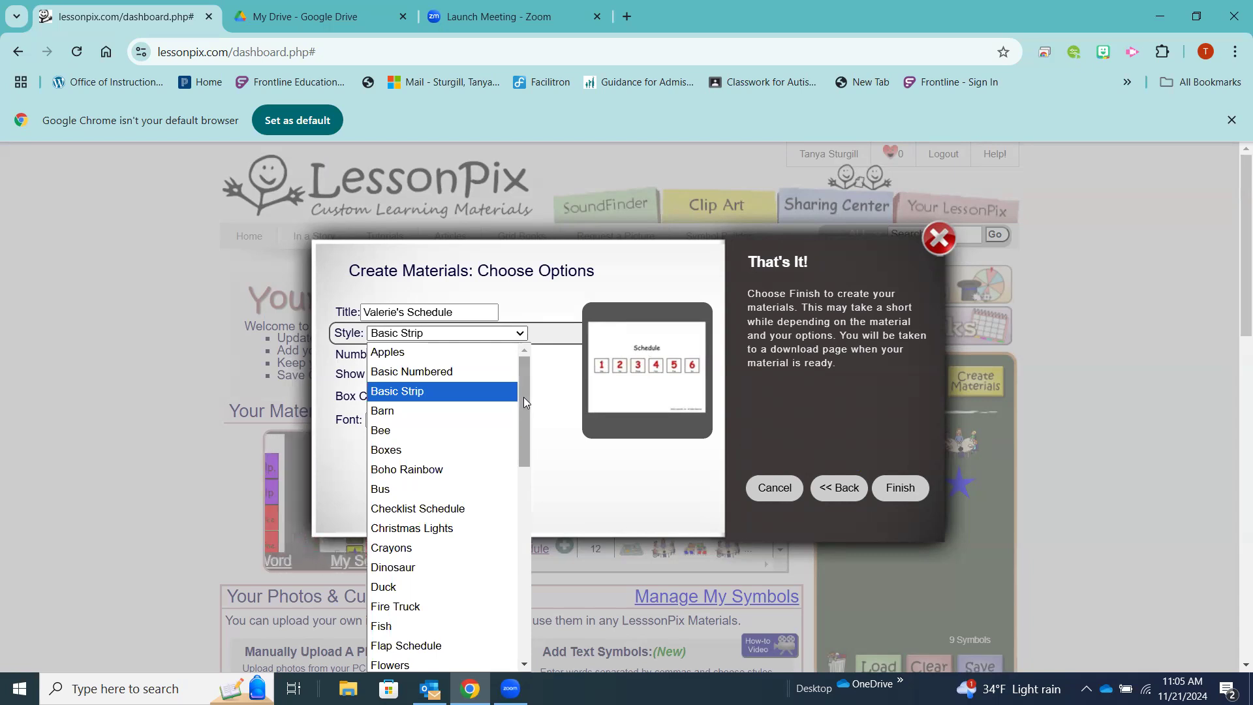
left_click(455, 509)
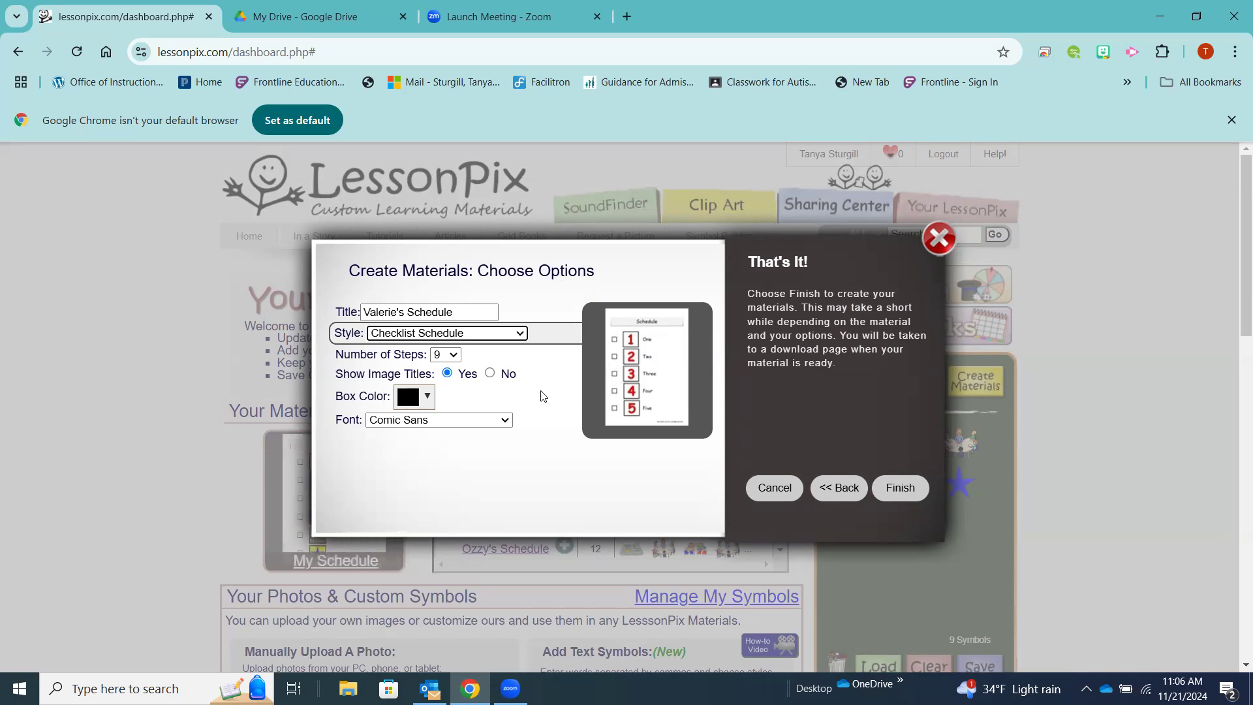
left_click(454, 356)
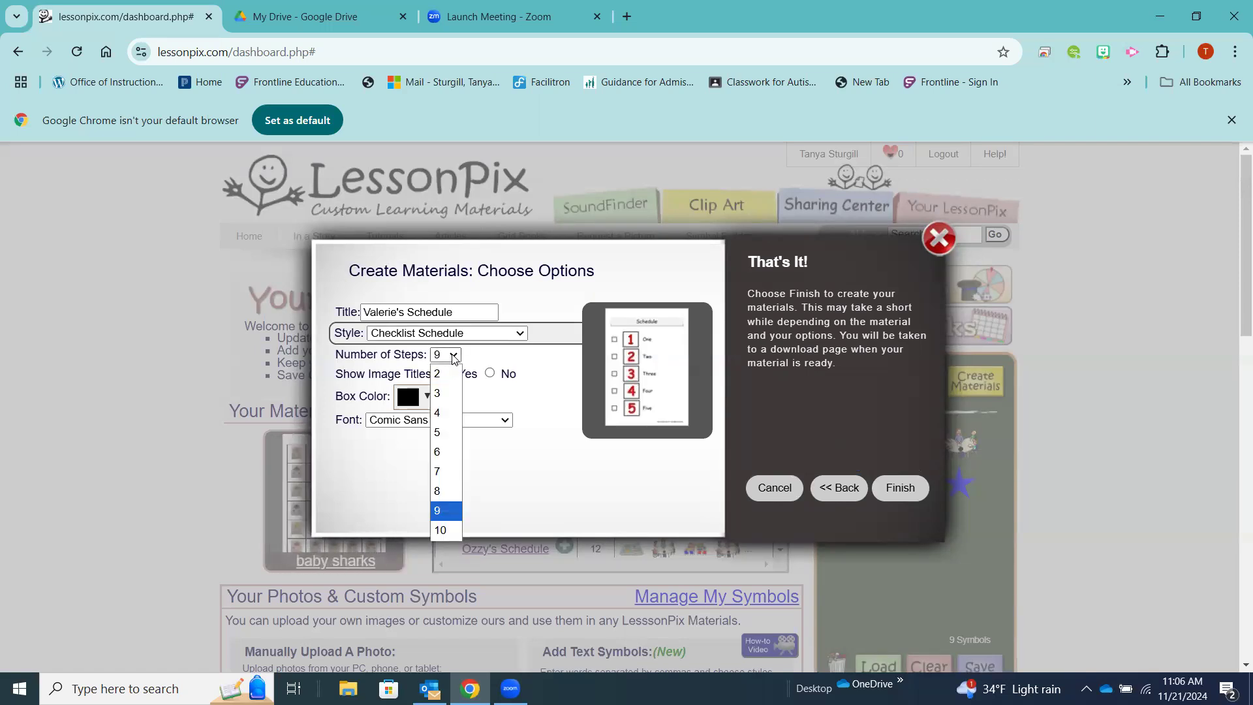
left_click(439, 434)
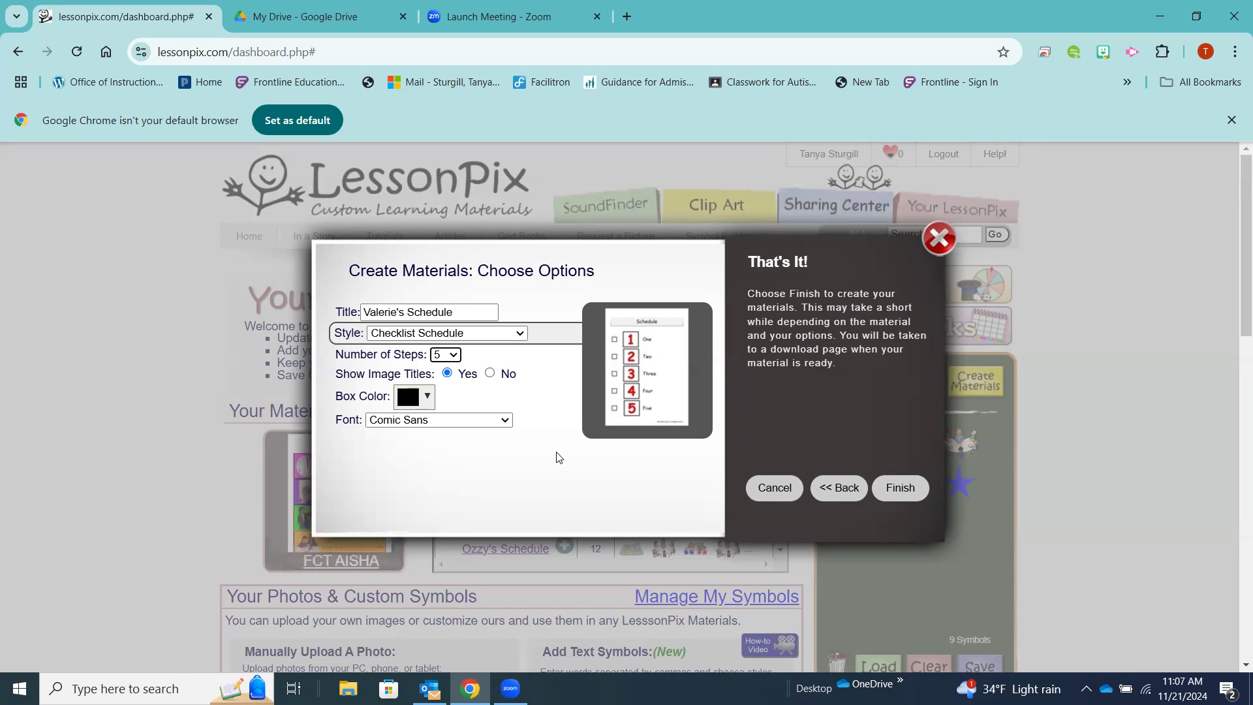
left_click(904, 492)
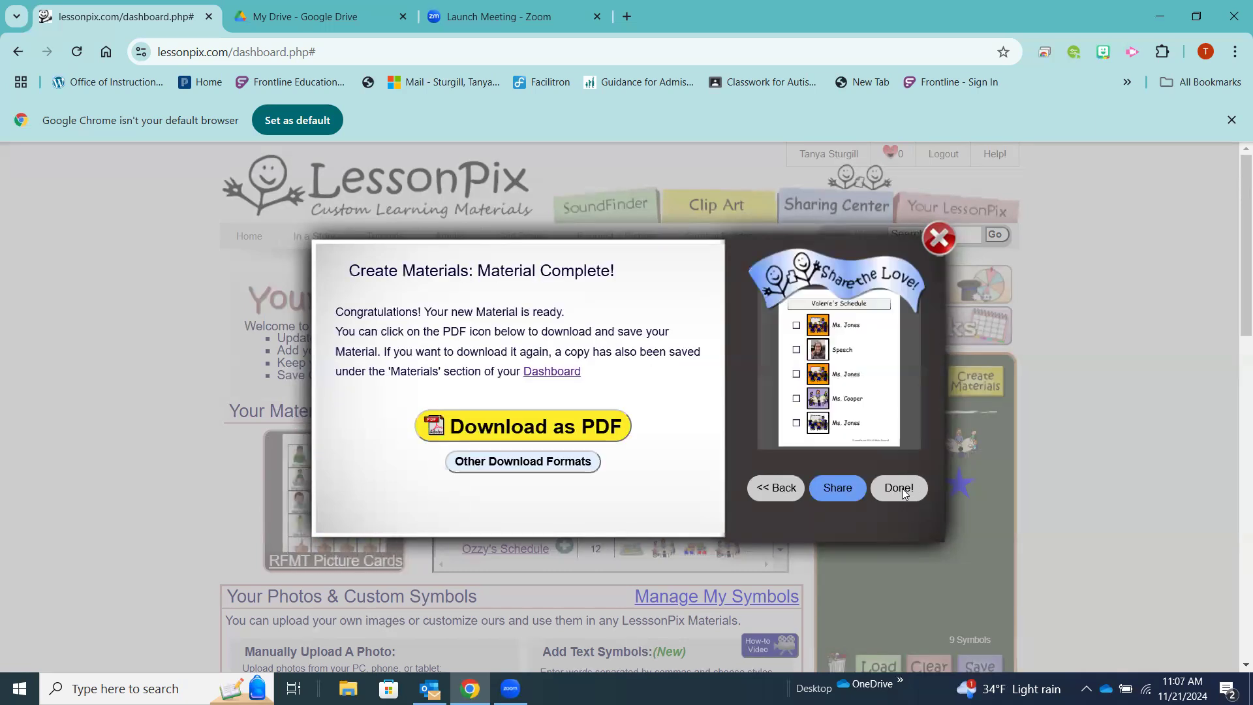
Download the checklist schedule as a PDF, open the file and look through both pages.
left_click(522, 428)
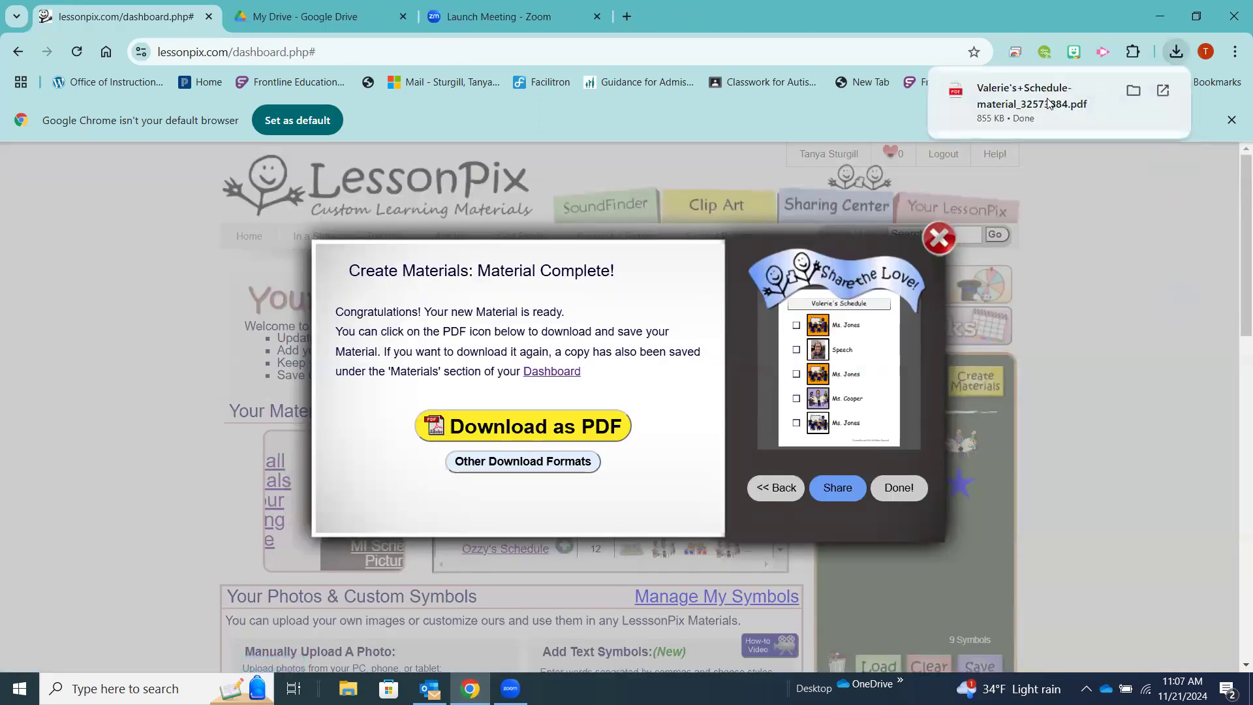
left_click(1046, 101)
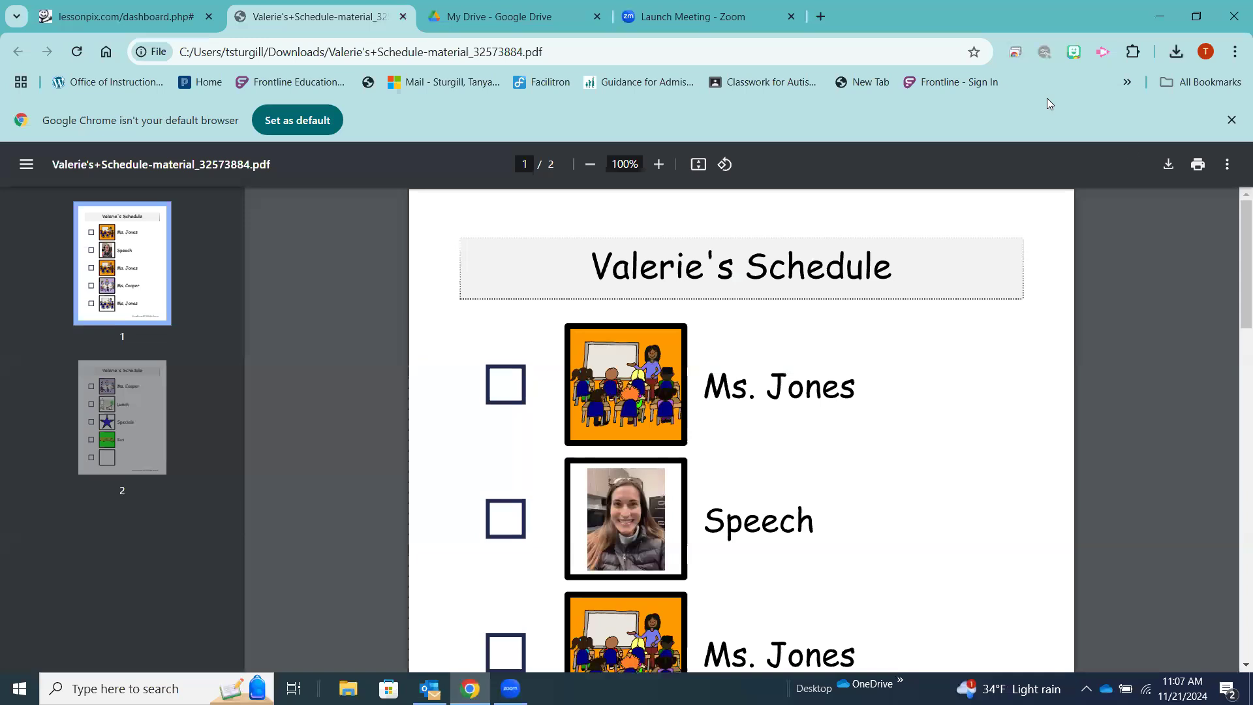
left_click_drag(1240, 222, 1234, 578)
scroll(1234, 240, "down", 2)
scroll(1233, 274, "down", 1)
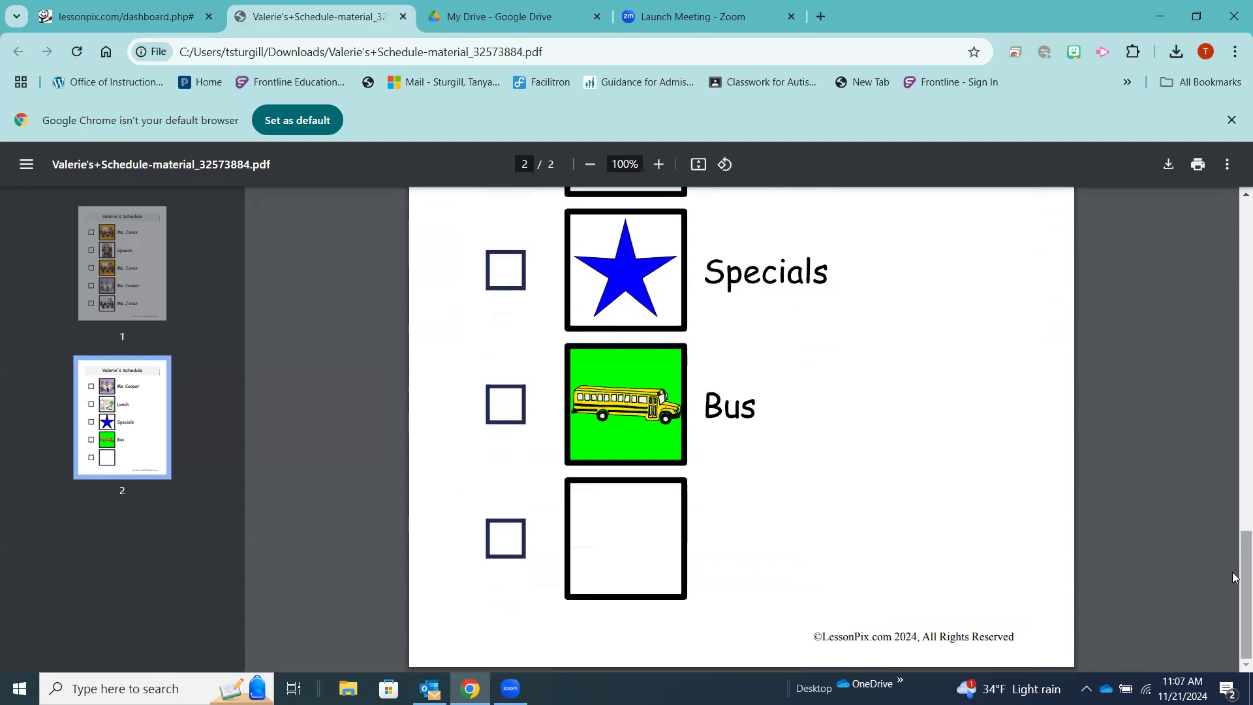
mouse_move(1233, 572)
left_mouse_down()
mouse_move(1234, 413)
mouse_move(1234, 582)
left_mouse_up()
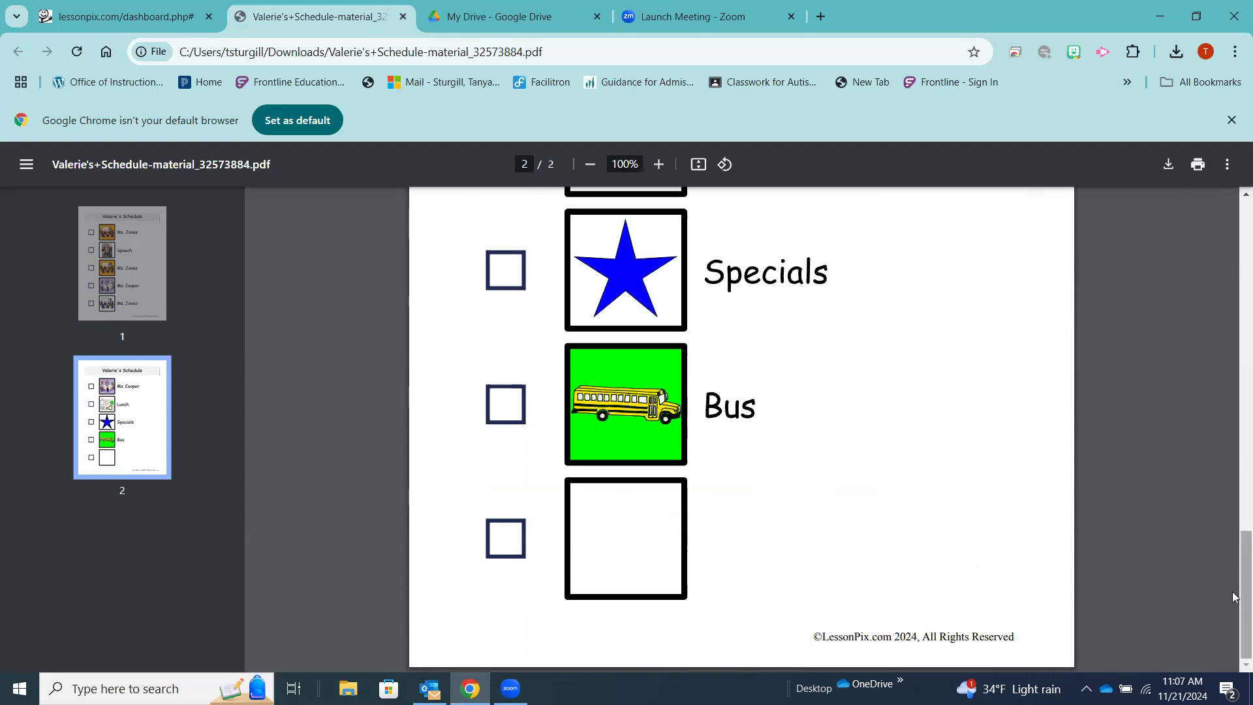
left_click_drag(1237, 595, 1233, 220)
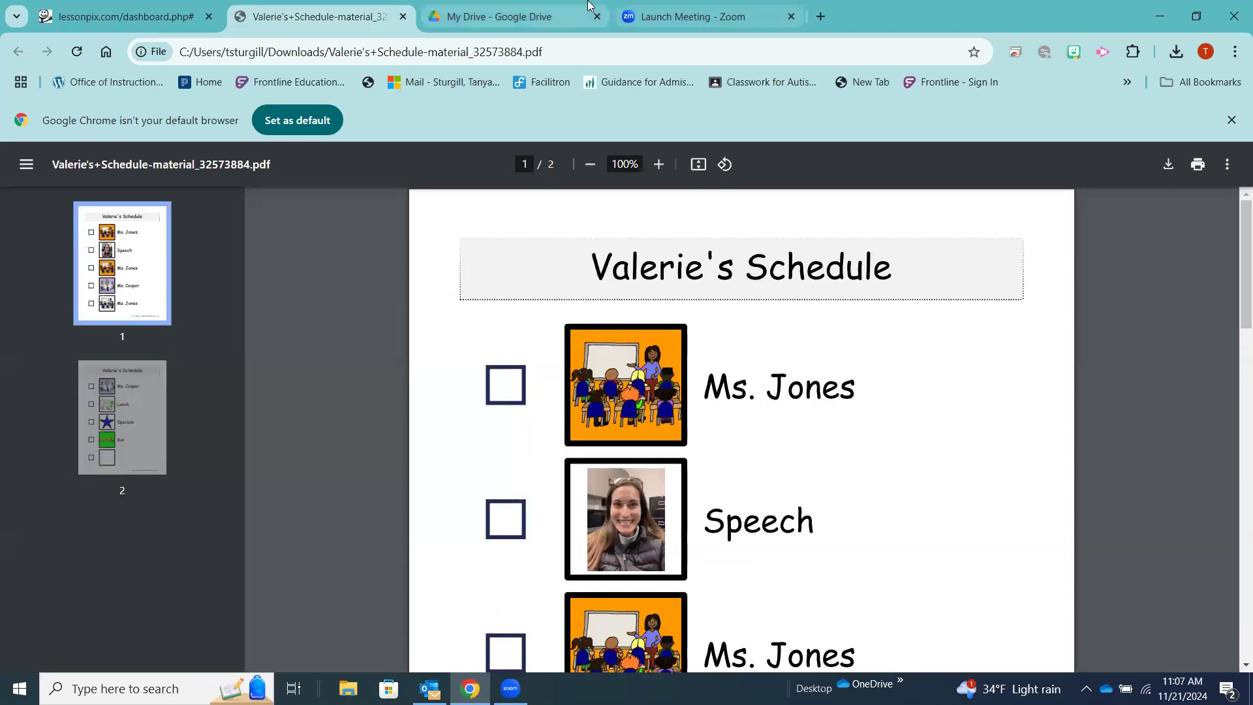
Close the completed checklist material and view all saved materials, passing the human verification check, before returning to the dashboard.
left_click(156, 8)
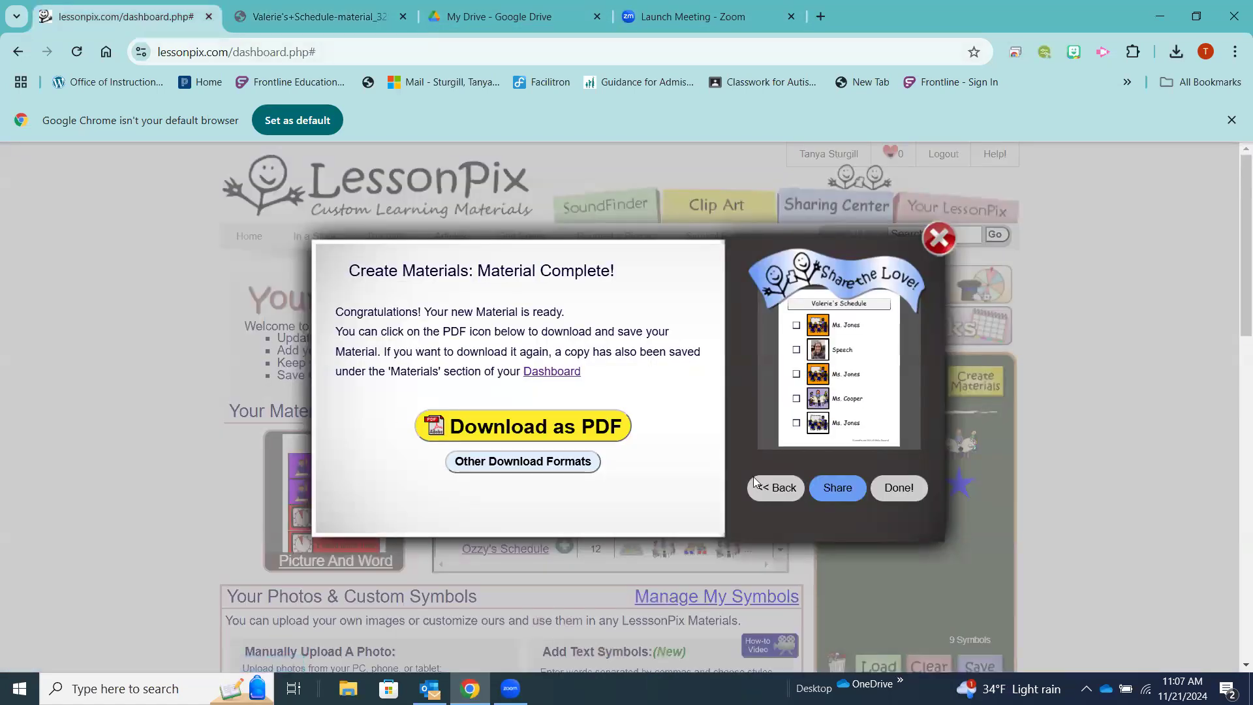
left_click(898, 488)
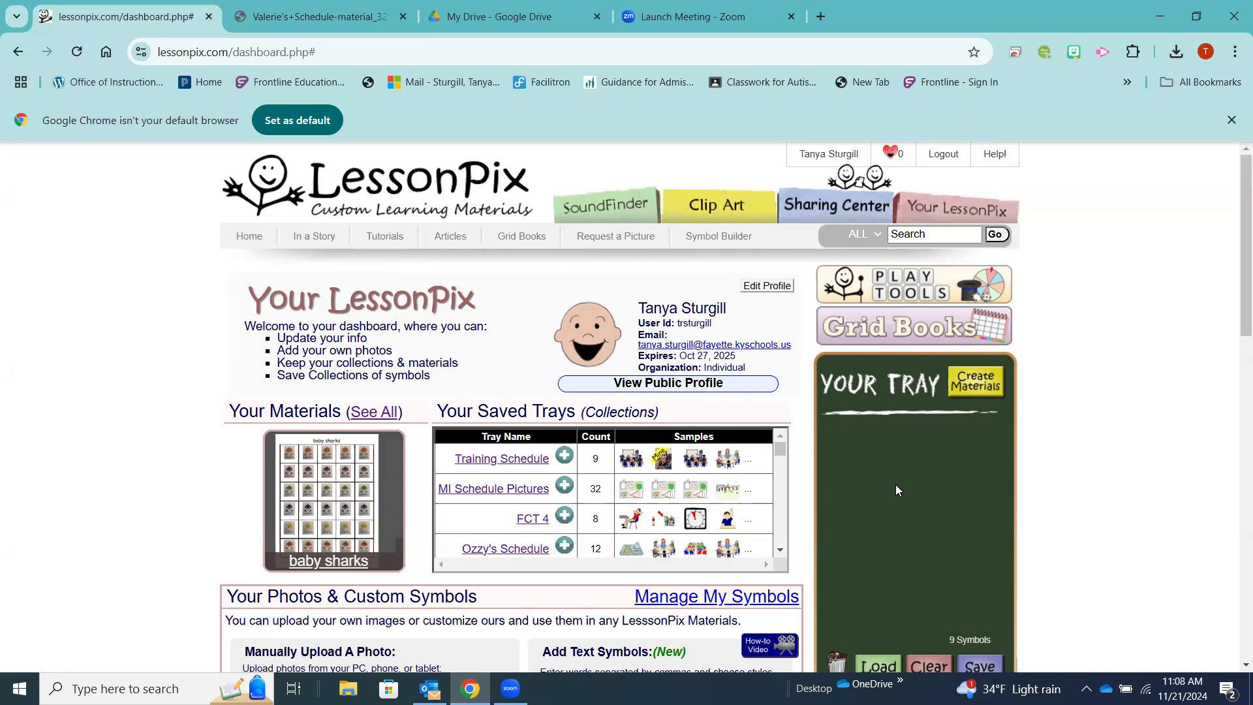
left_click(369, 413)
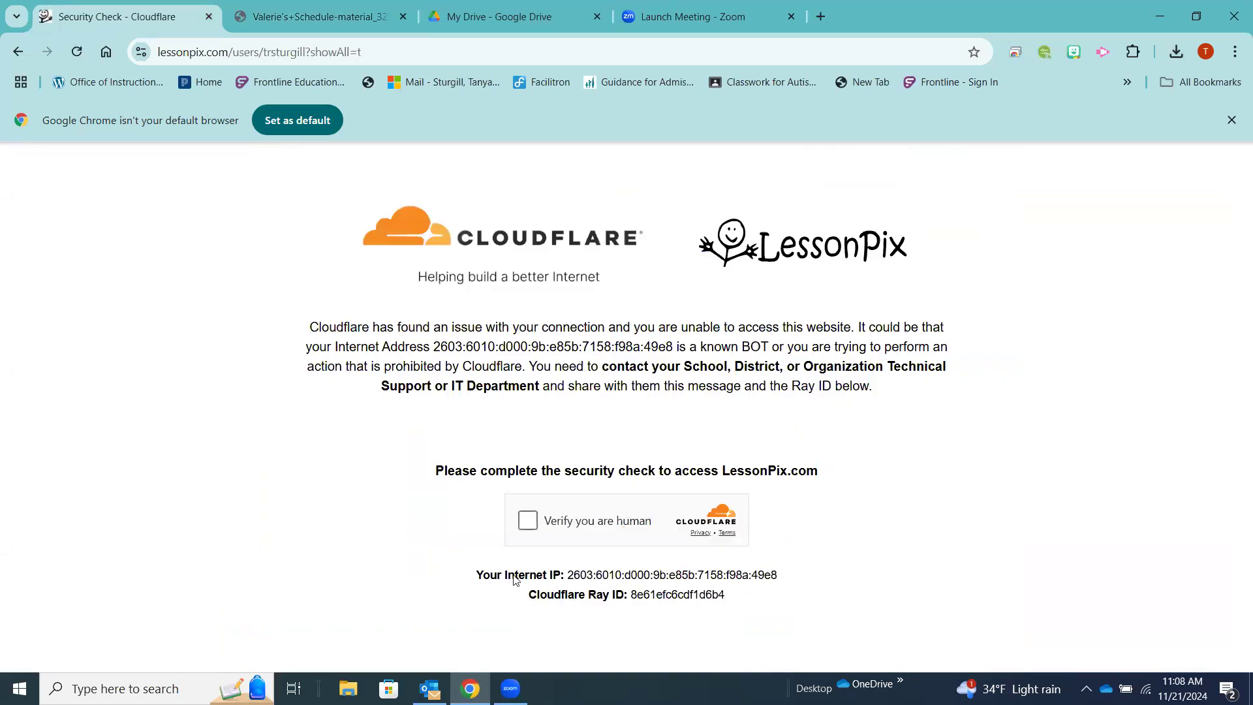
left_click(528, 522)
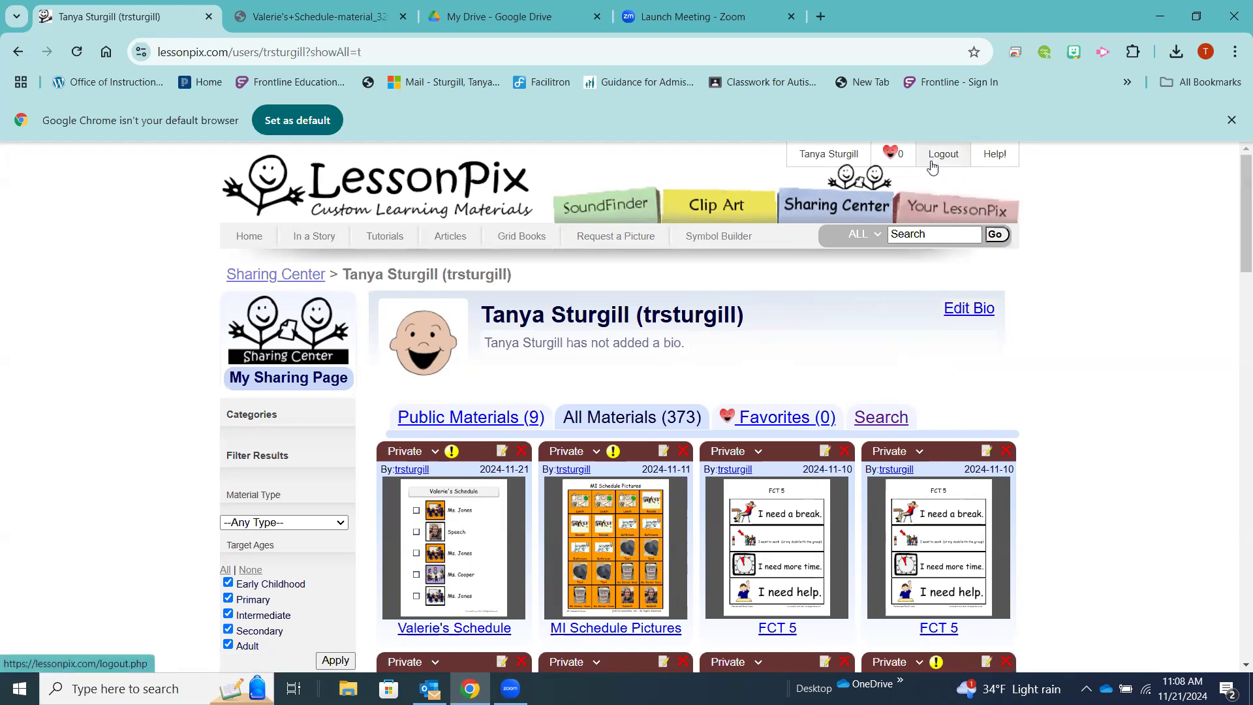
left_click(936, 200)
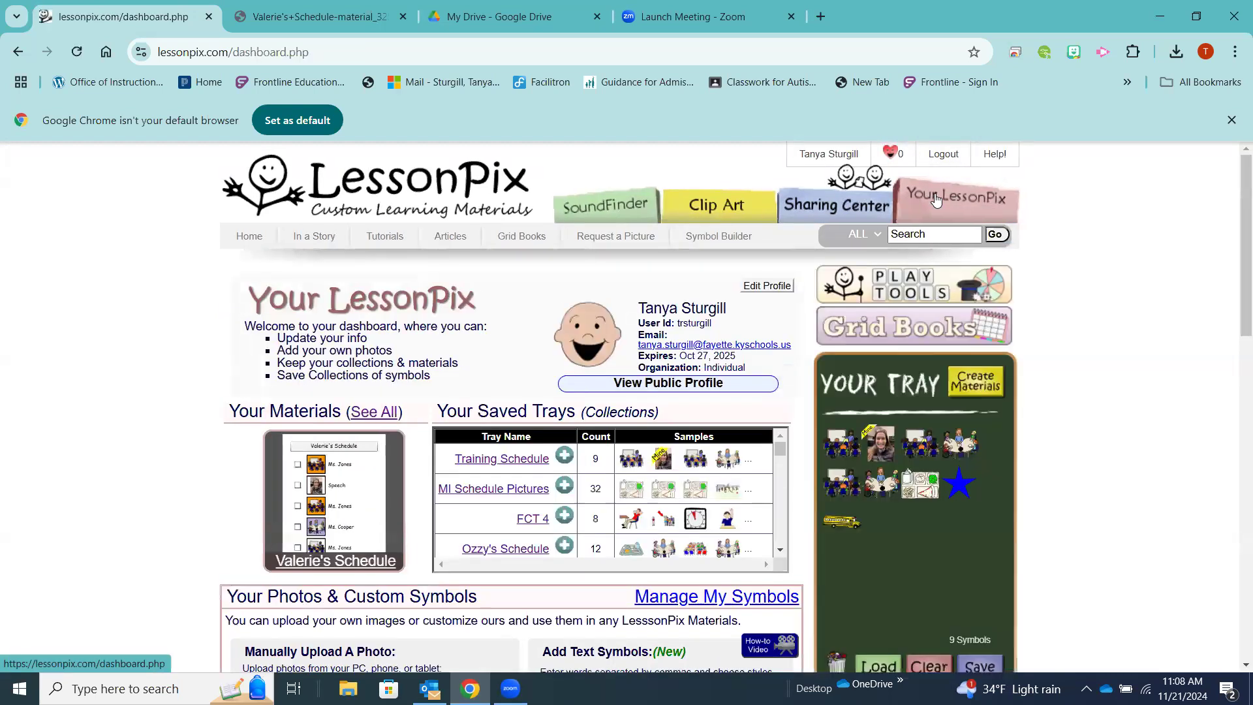
Create a new Picture Schedule from the current tray symbols in the Flap Schedule style, keeping 9 steps and the existing picture details.
left_click(971, 383)
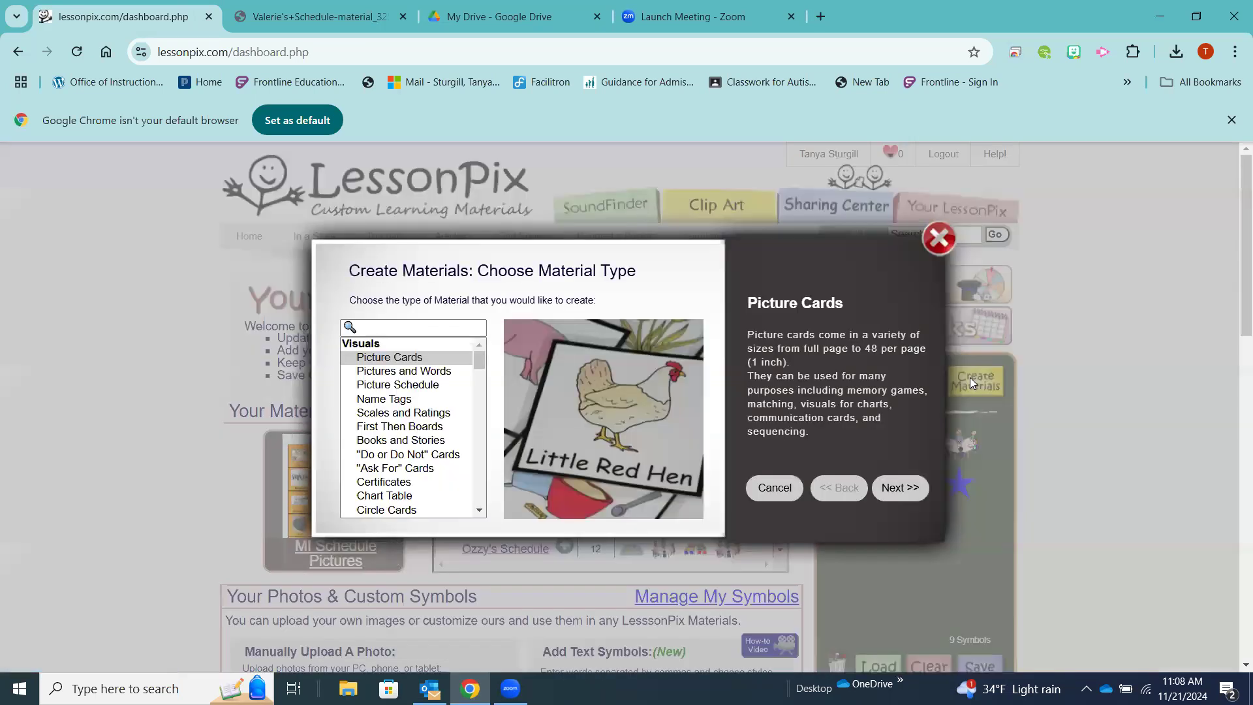
left_click(421, 385)
left_click(894, 490)
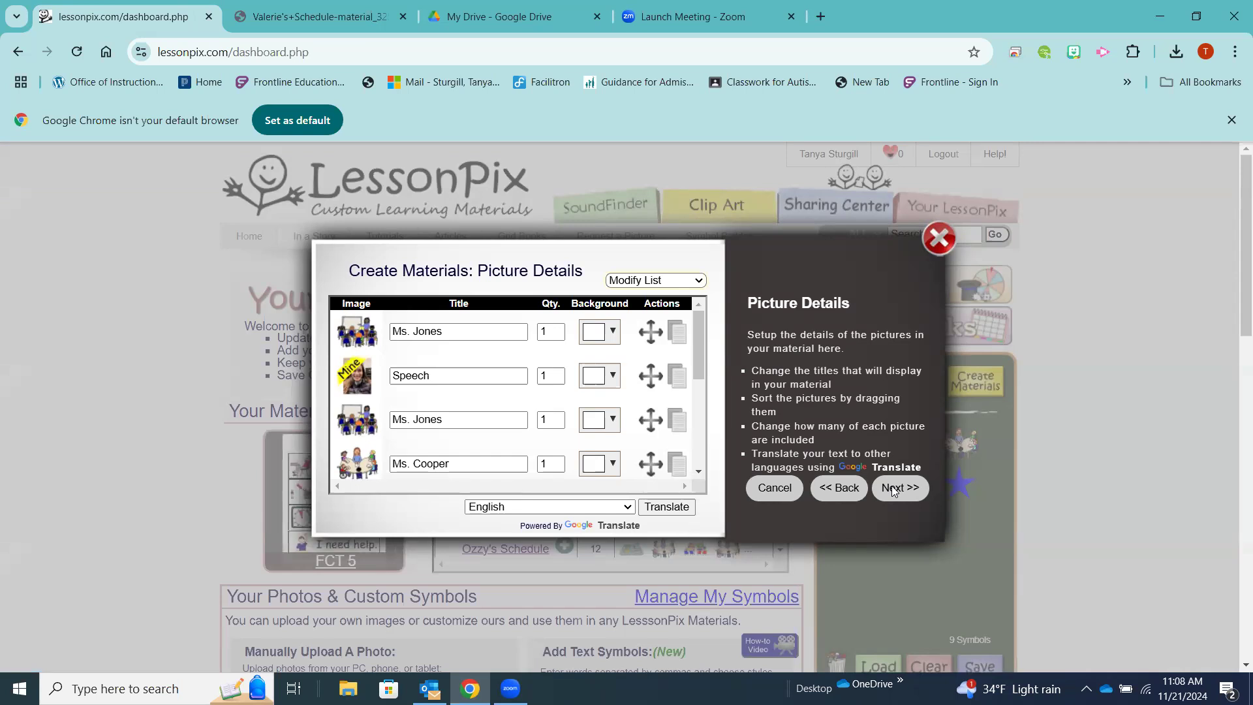
left_click(893, 489)
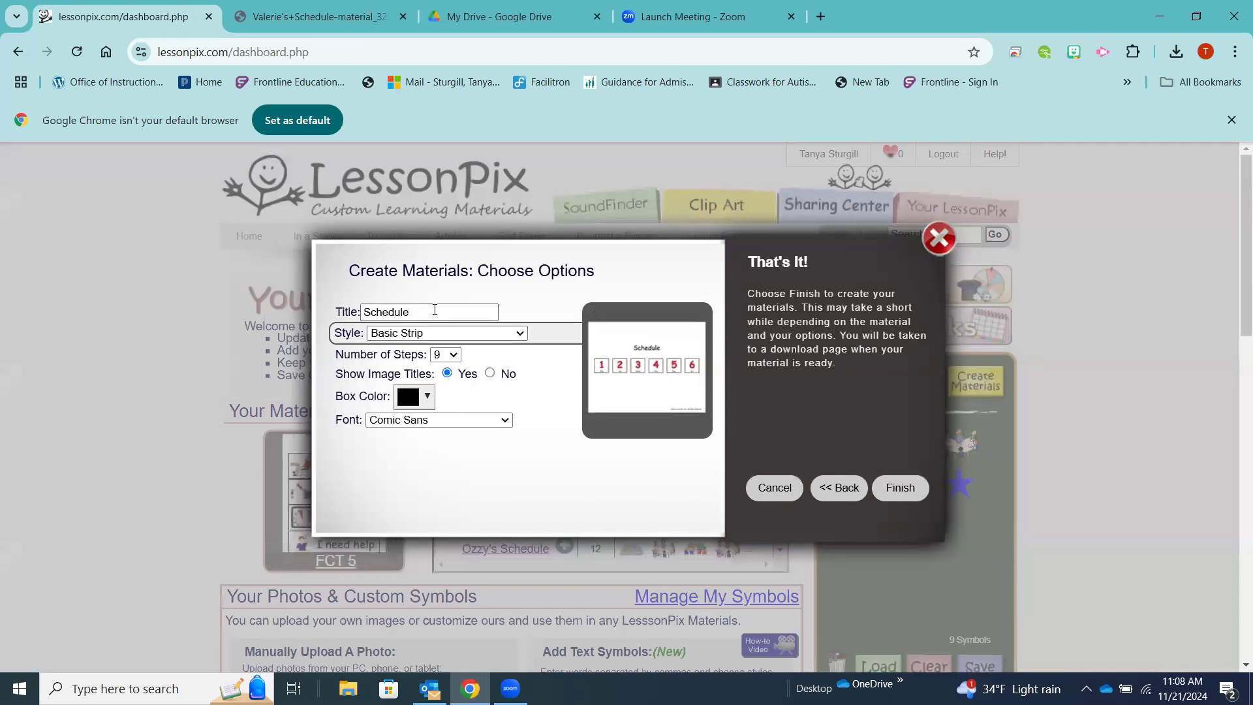
left_click(520, 334)
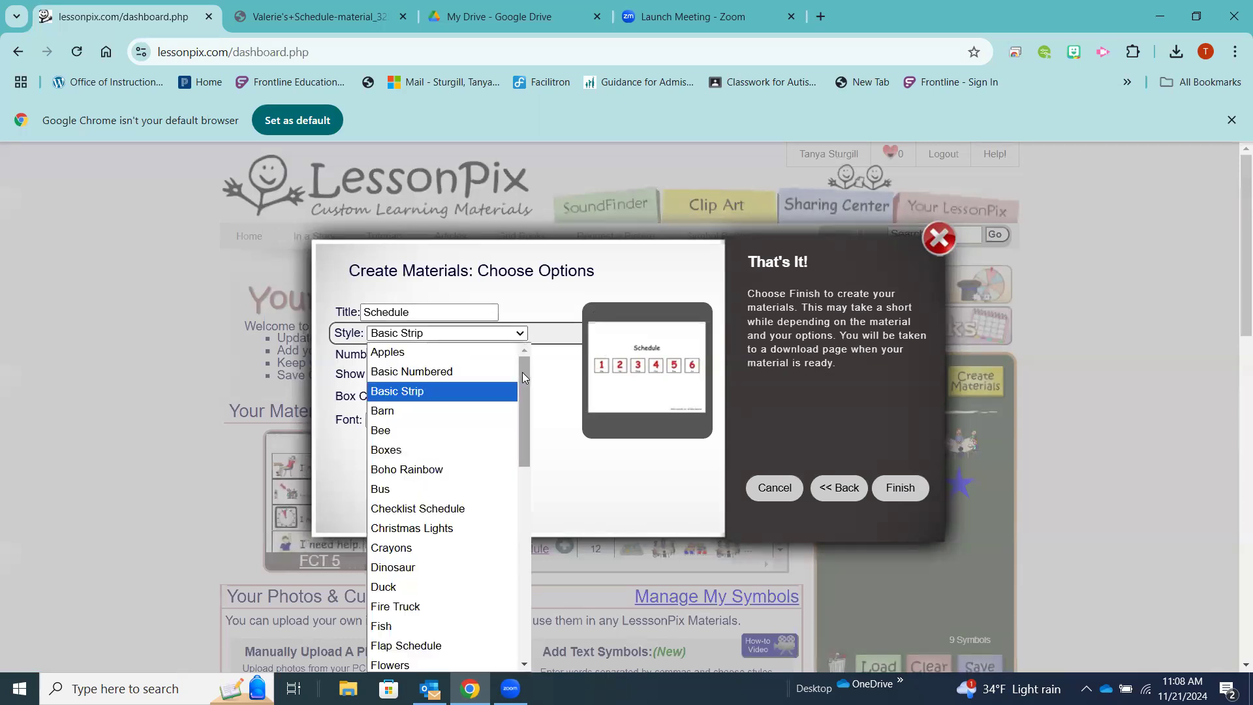
scroll(524, 390, "down", 1)
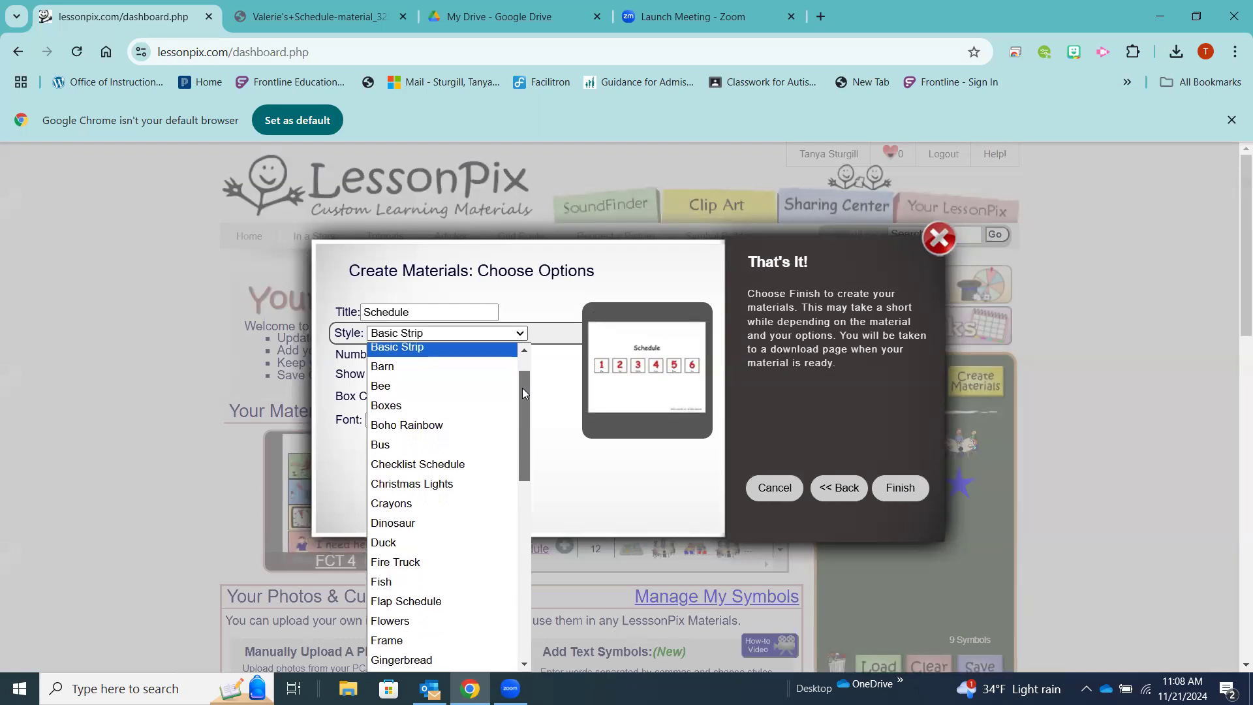
left_click_drag(523, 391, 524, 417)
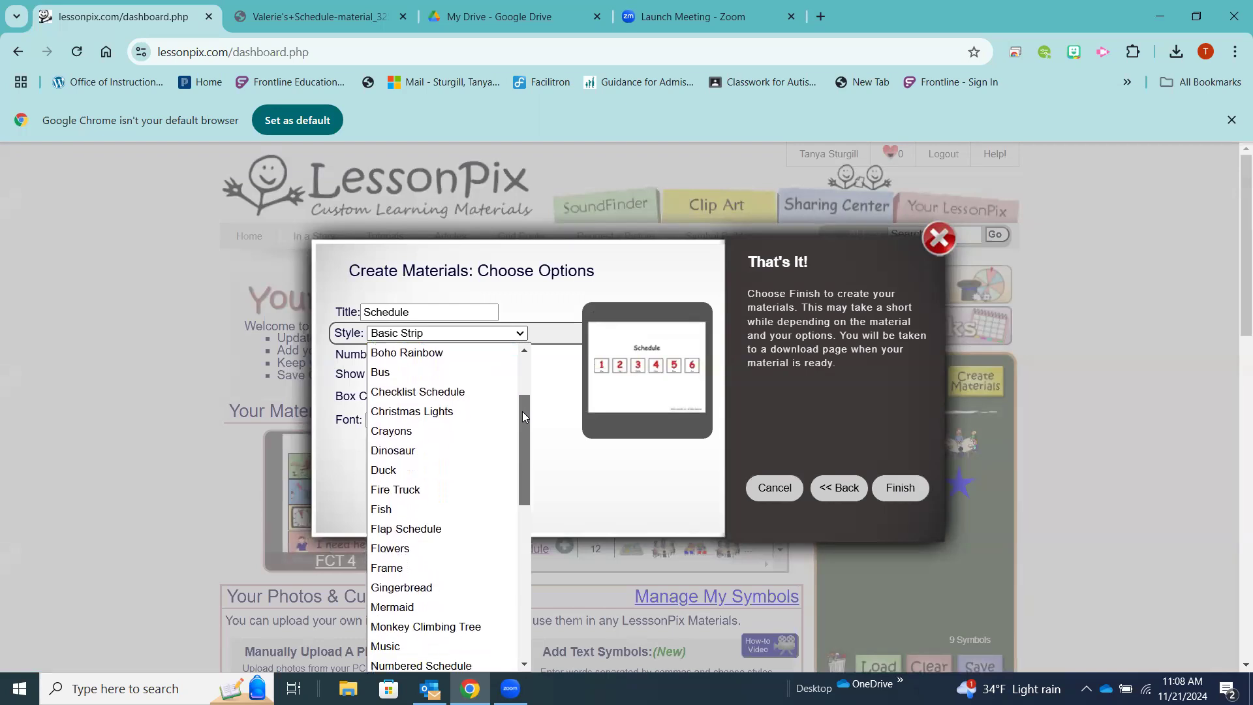
left_click(429, 529)
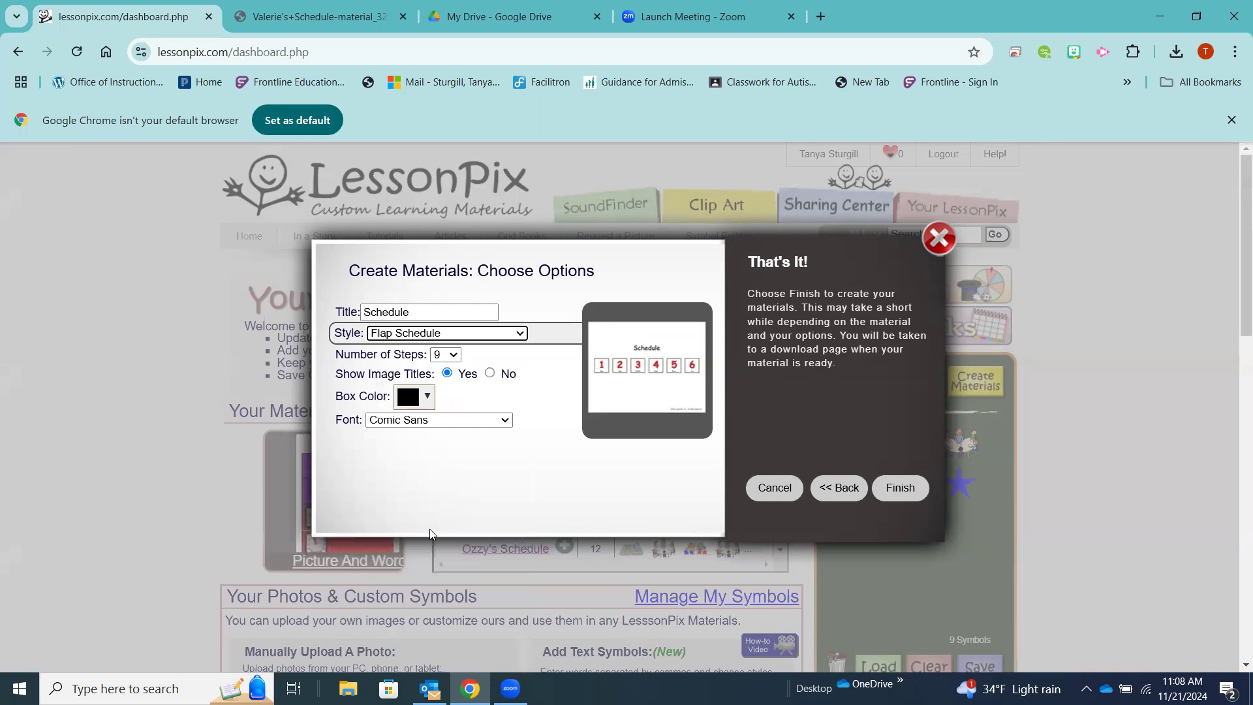
left_click(906, 490)
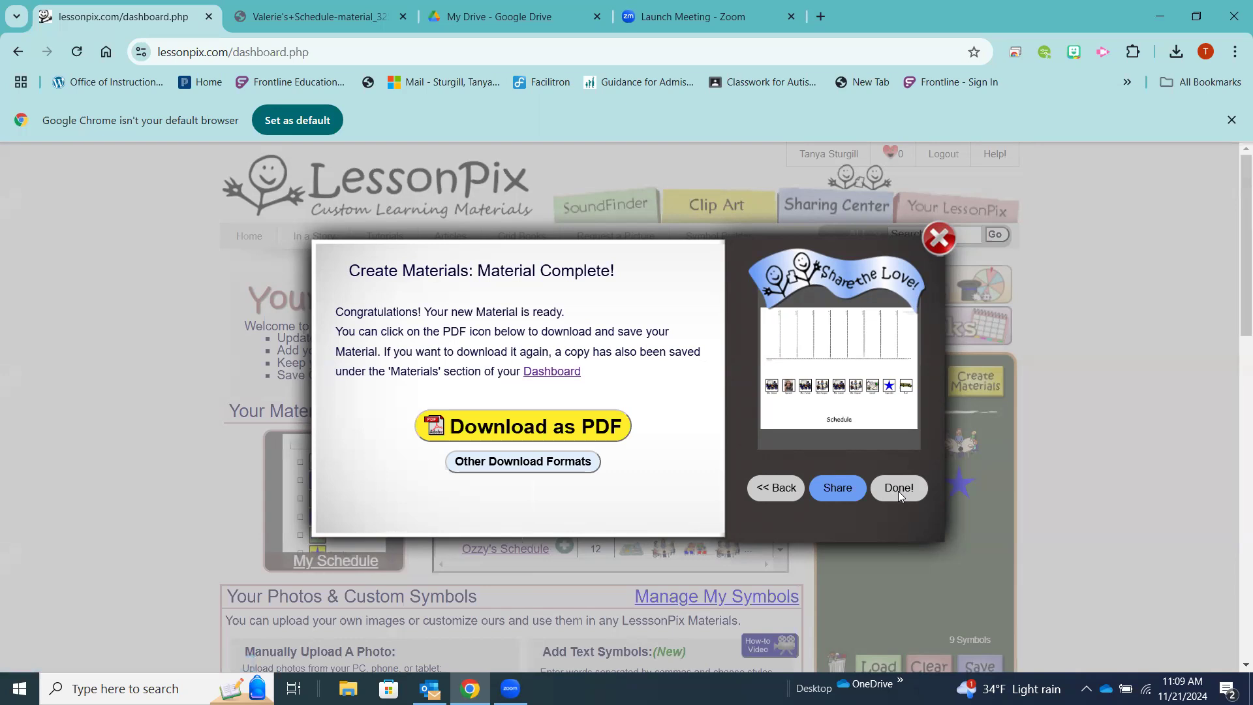
Download the flap schedule as a PDF, open it for viewing and close the completed material in LessonPix.
left_click(550, 427)
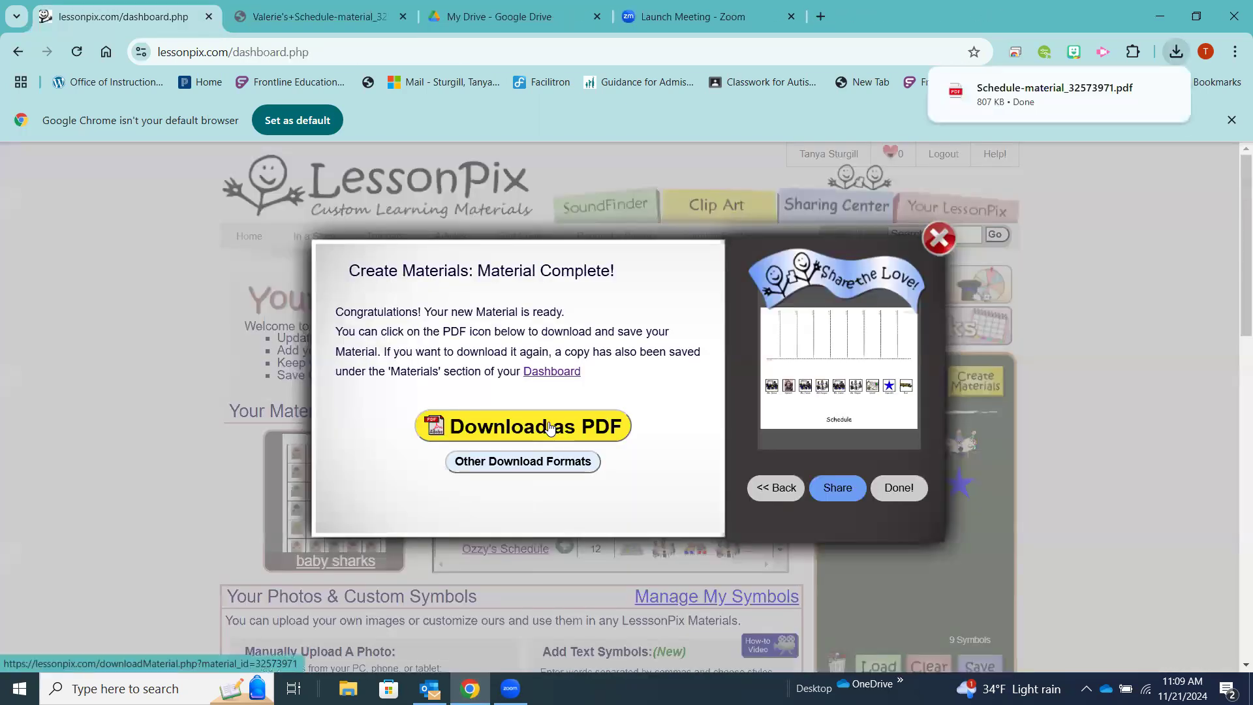
left_click(975, 96)
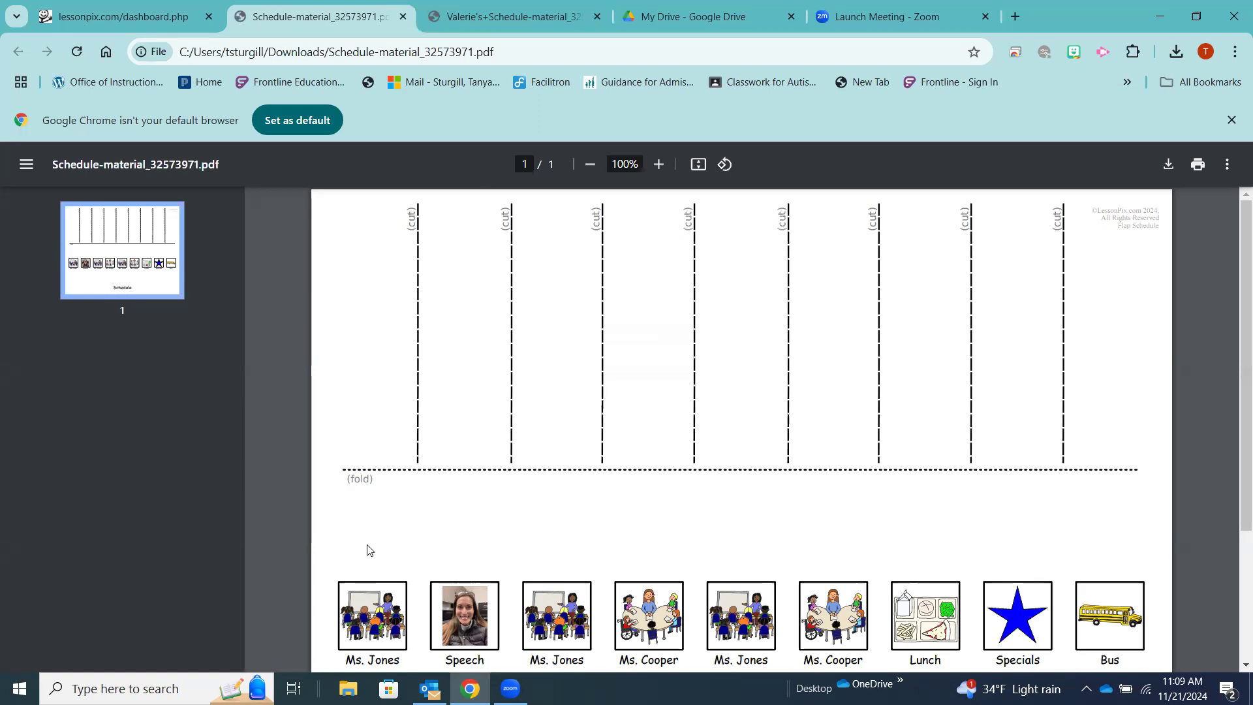
left_click(128, 20)
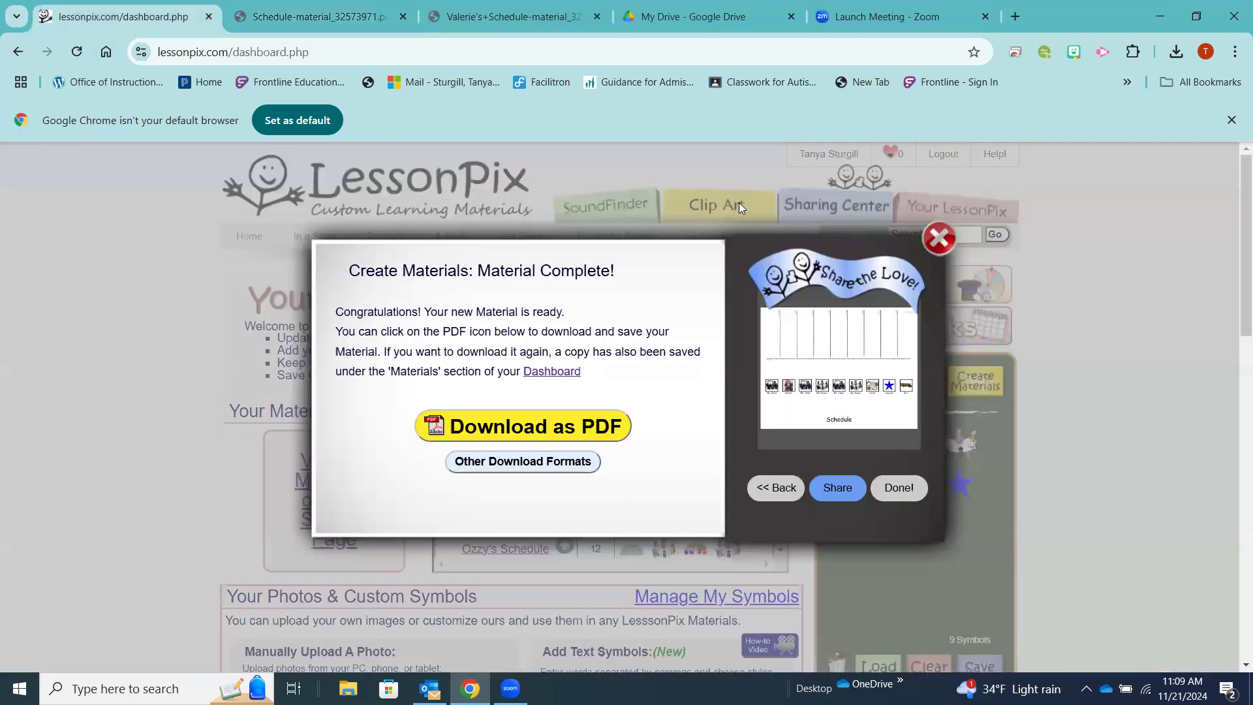
left_click(937, 238)
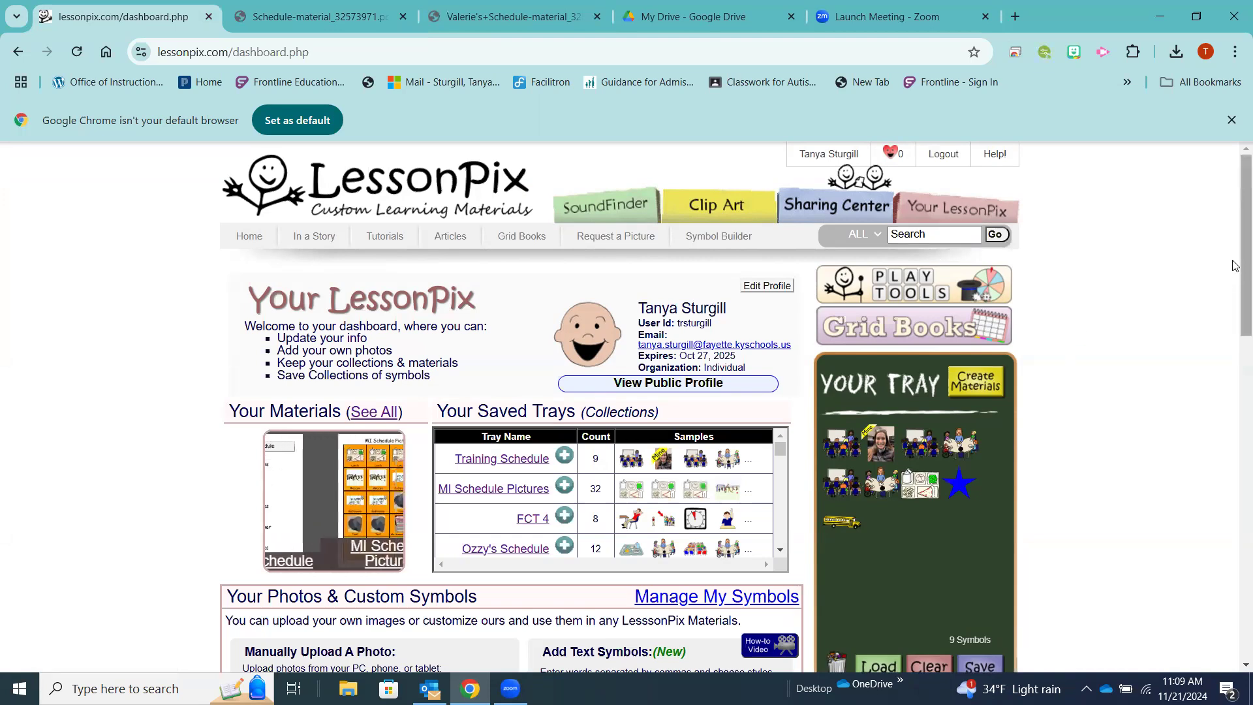
Create a new Picture Schedule from the current tray symbols in the Dinosaur style with 9 steps, keeping the existing picture details.
scroll(1235, 317, "down", 3)
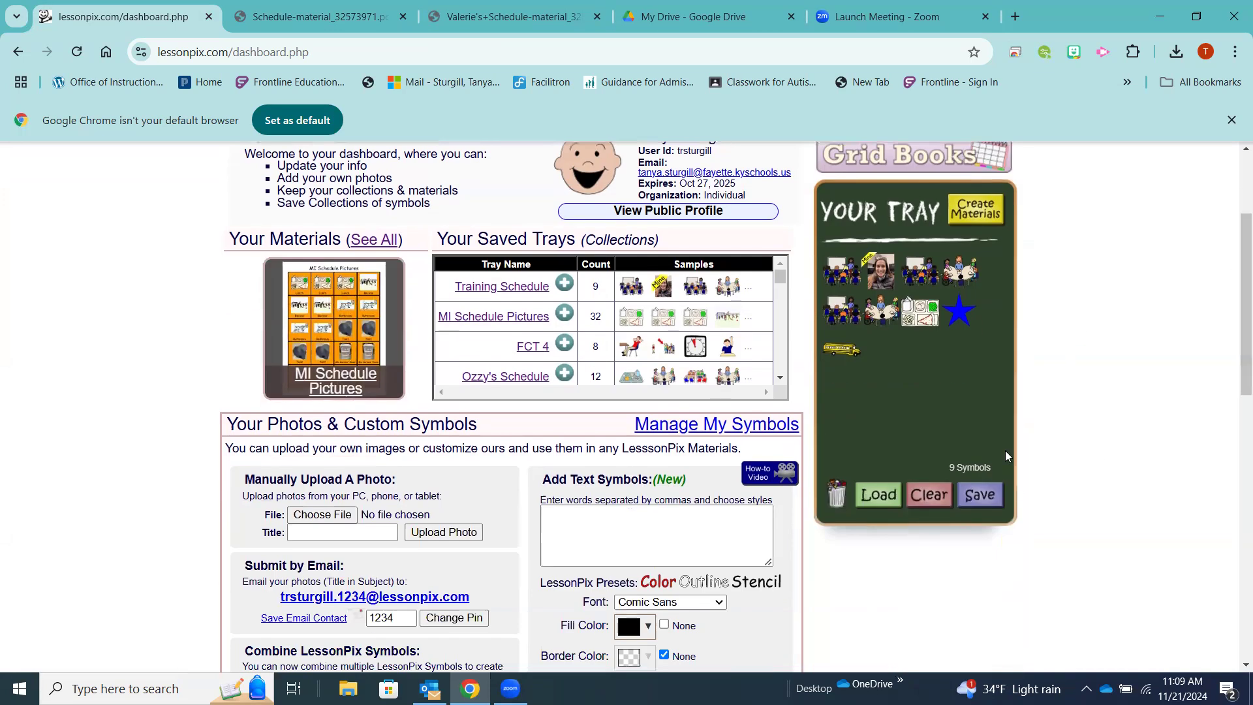
left_click(963, 209)
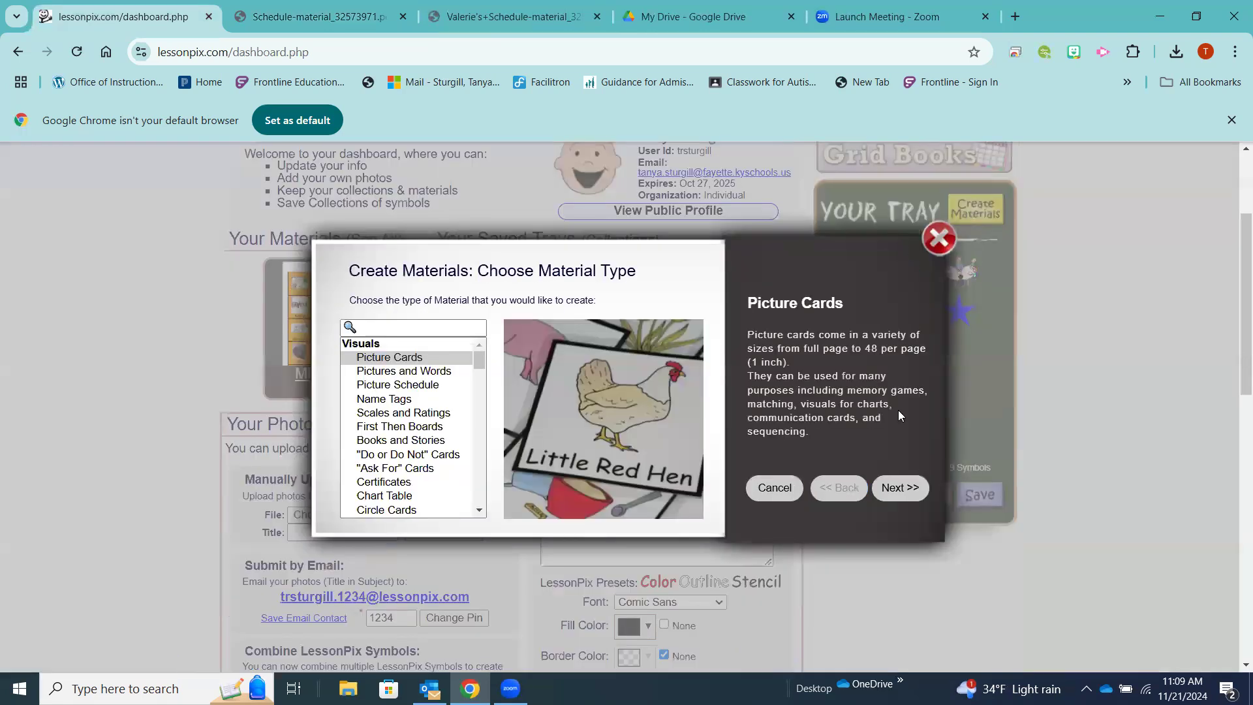
left_click(424, 385)
left_click(892, 489)
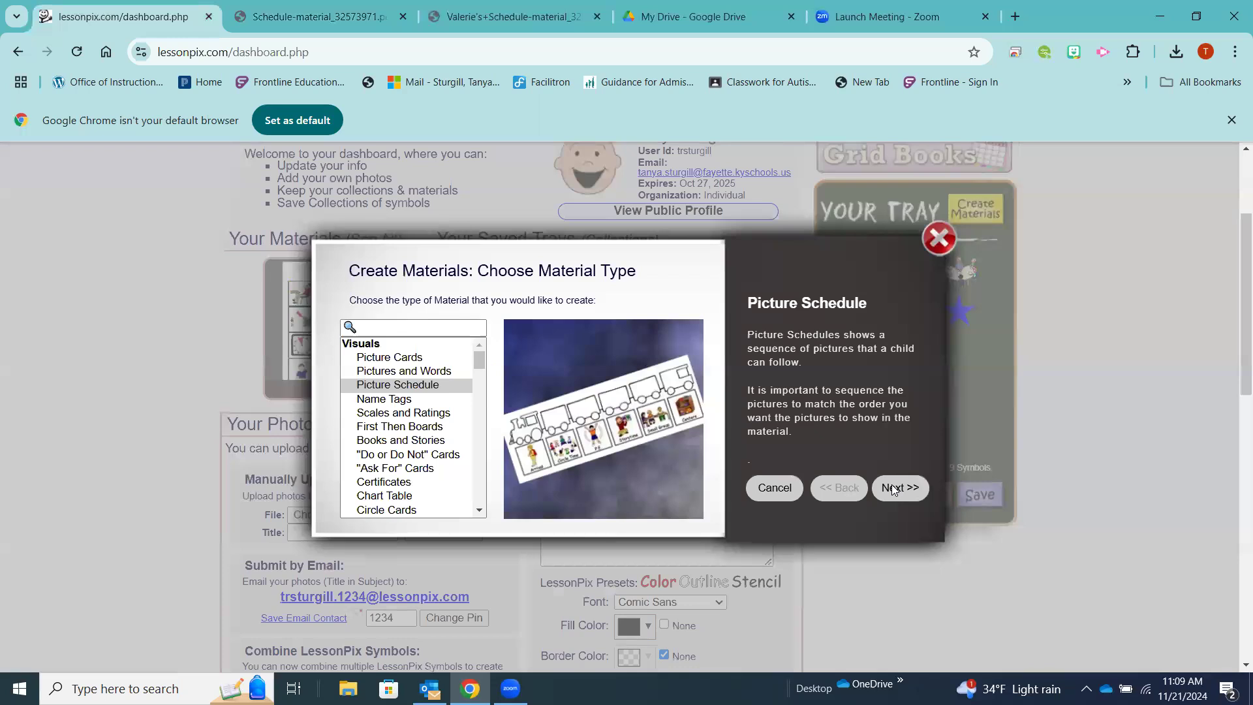
left_click(893, 489)
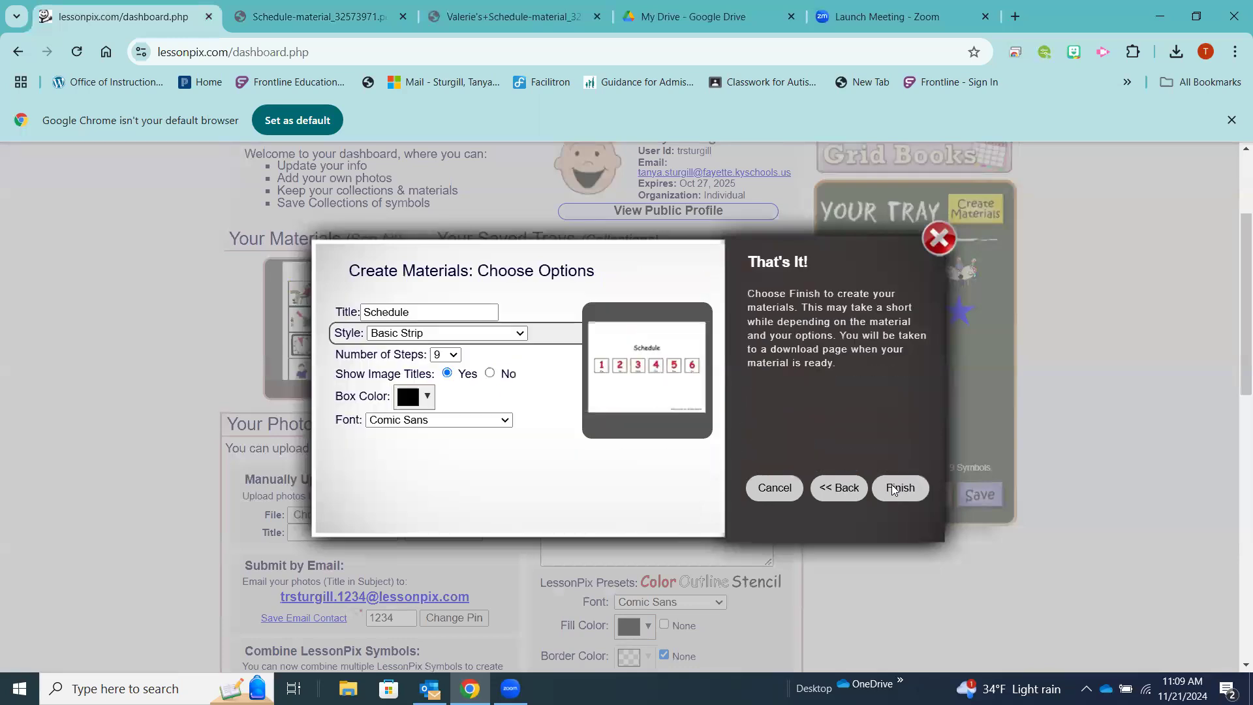
left_click(520, 334)
mouse_move(520, 391)
left_mouse_down()
mouse_move(518, 599)
mouse_move(515, 377)
left_mouse_up()
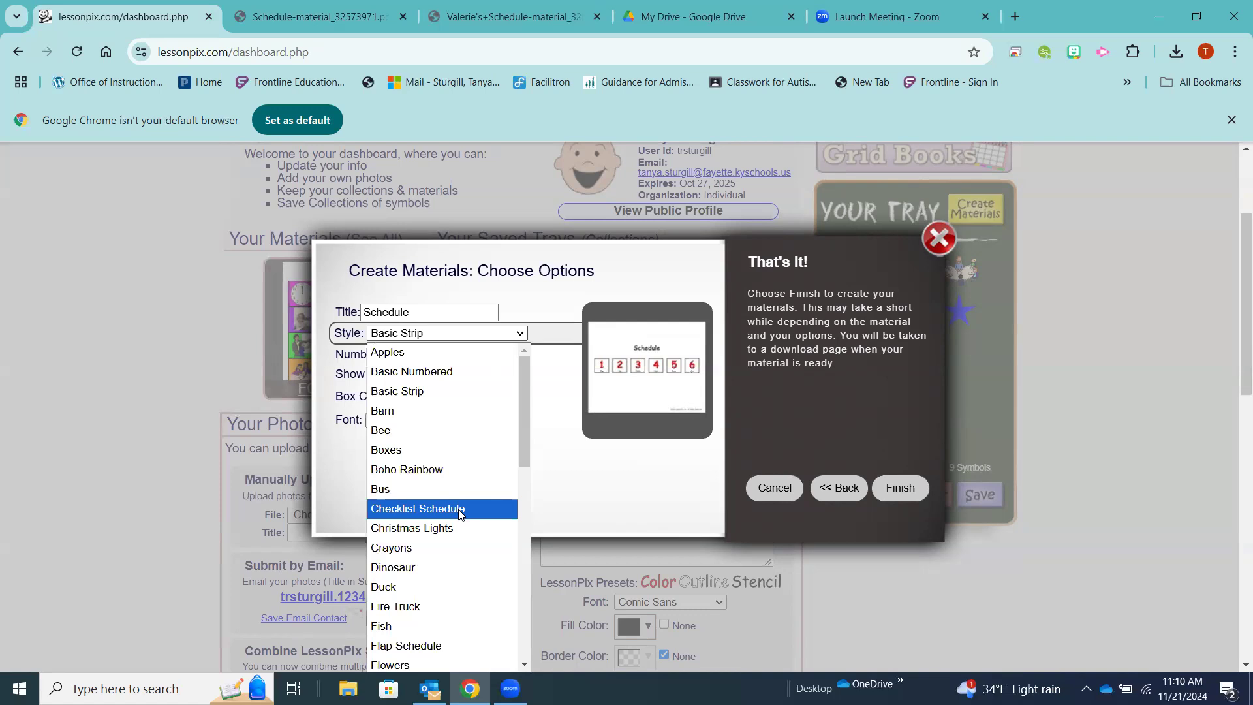
left_click(406, 565)
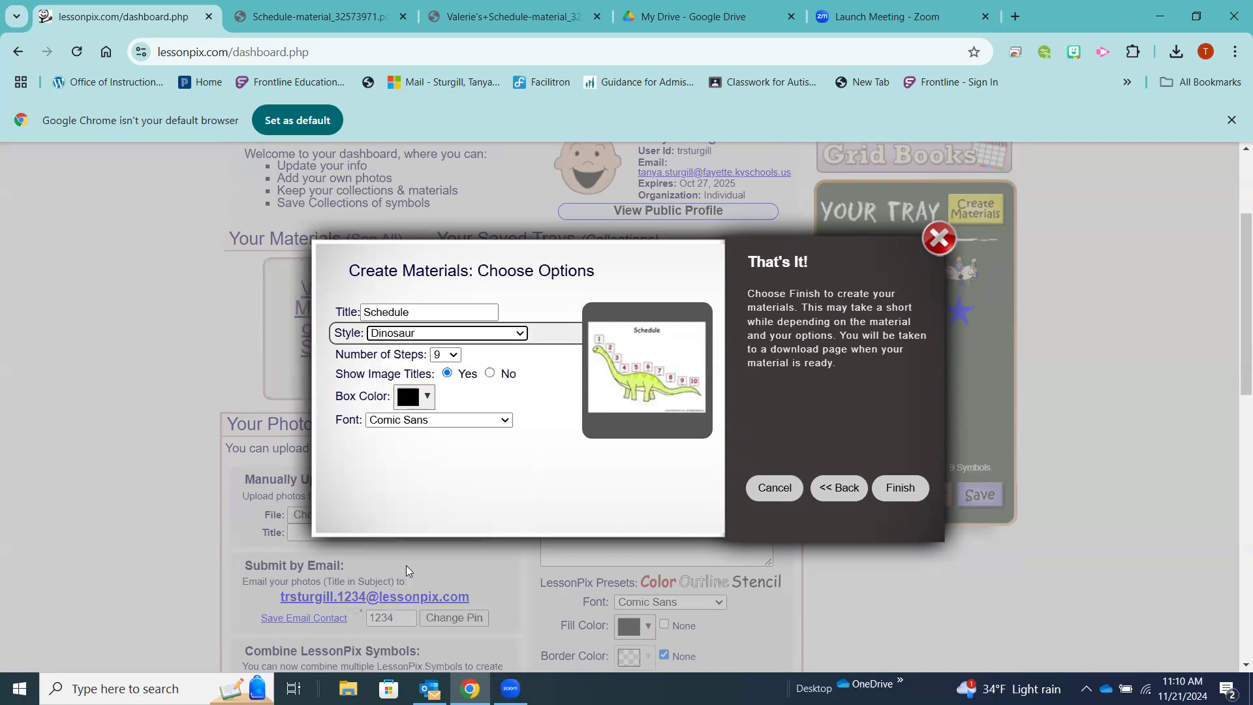
left_click(899, 488)
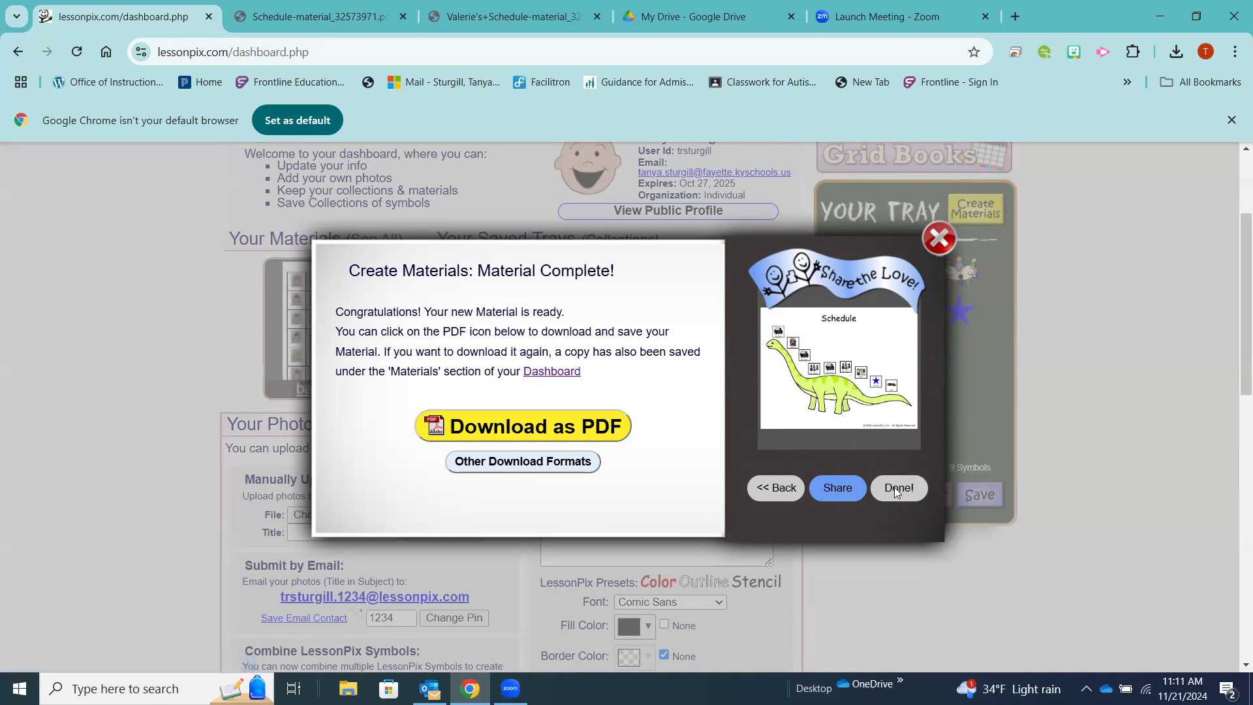
Finish the dinosaur schedule without downloading, keep it in the saved materials, and open its page from the list of all materials.
left_click(896, 490)
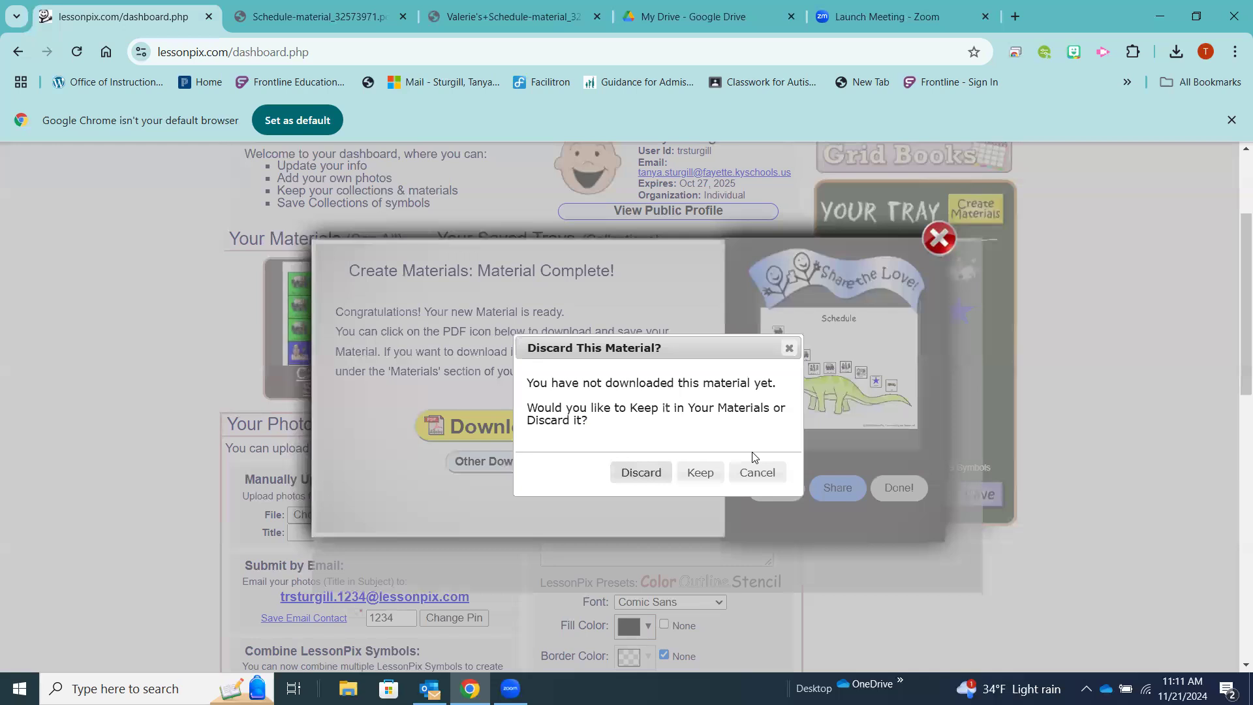
left_click(708, 470)
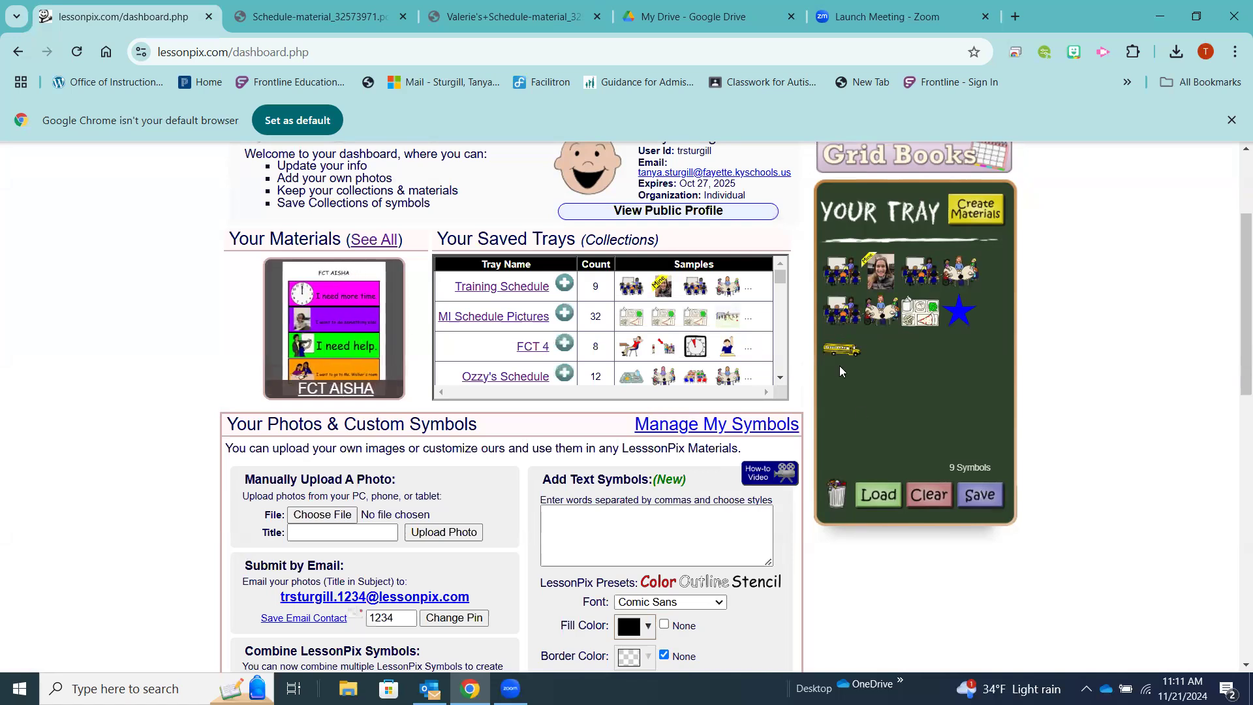
left_click(780, 381)
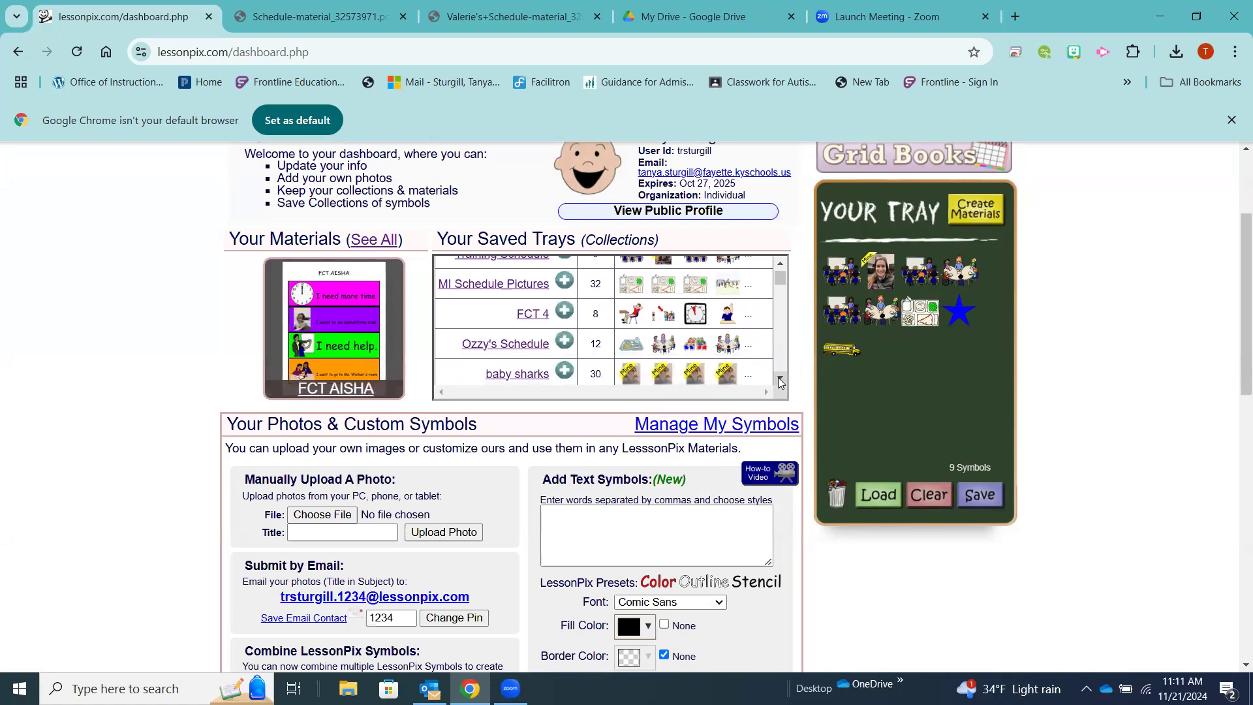
left_click(374, 246)
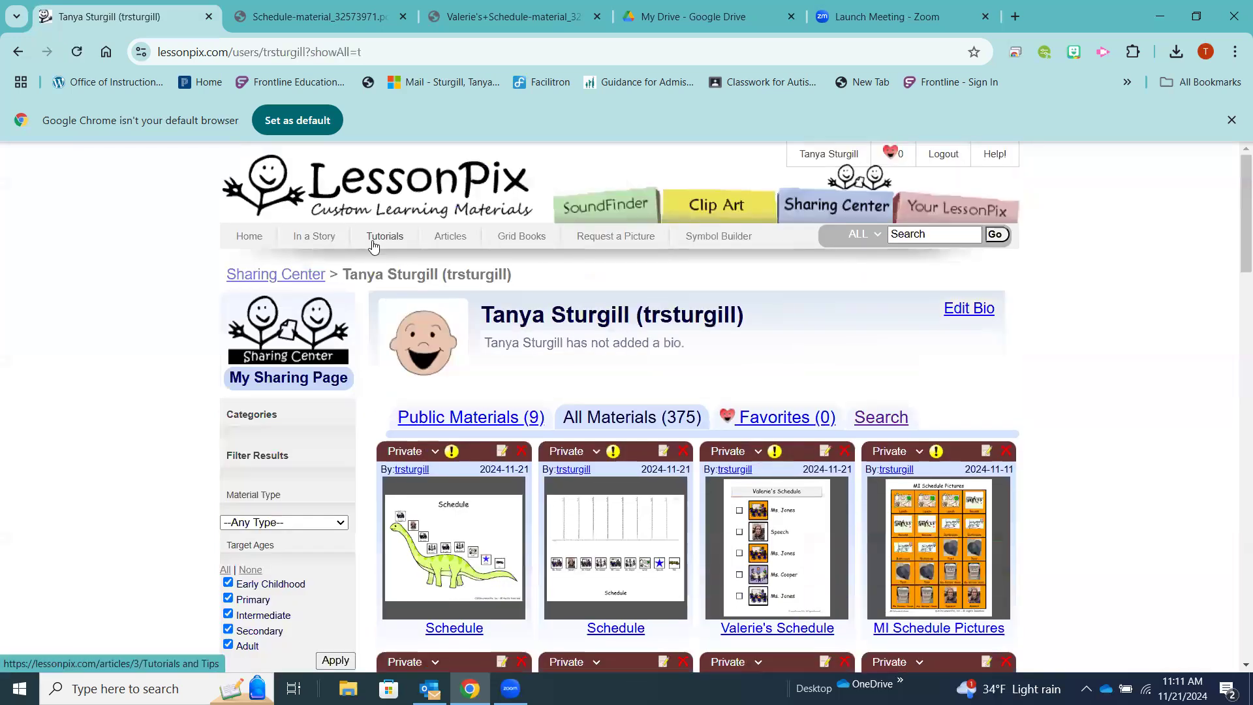
left_click(448, 526)
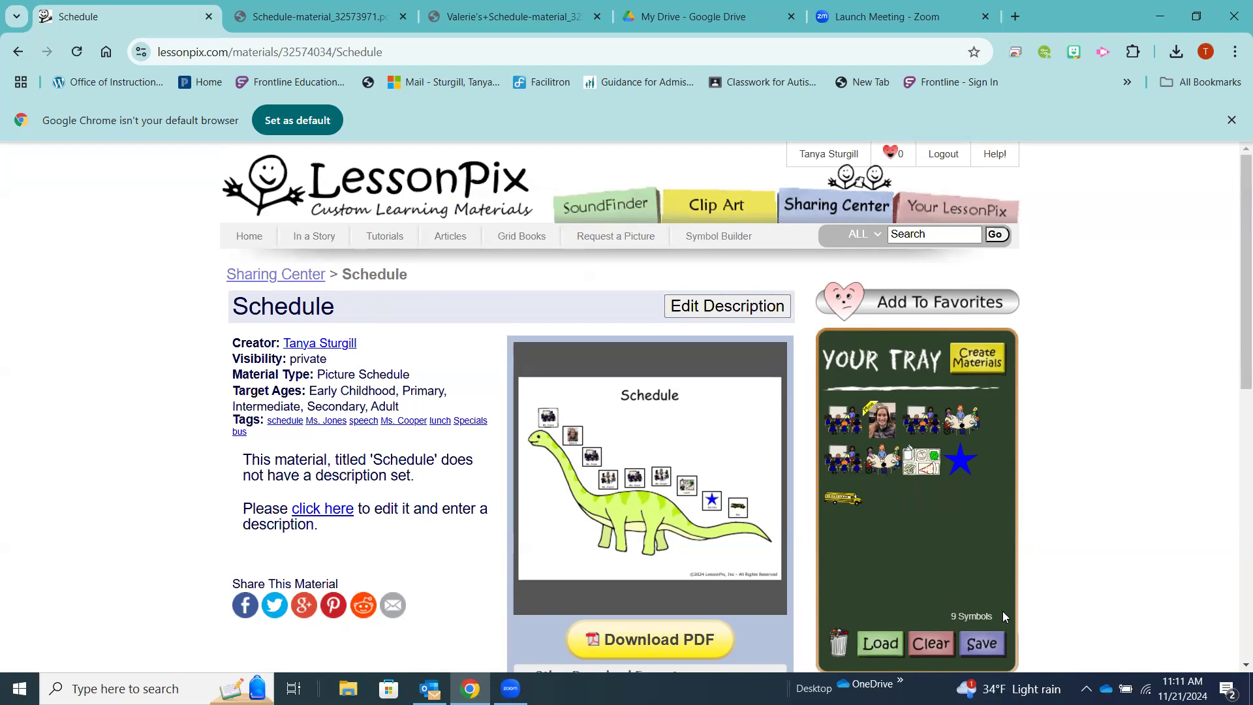
Create another Picture Schedule from the tray symbols in the Dinosaur style, with the number of steps set to 5.
left_click(979, 357)
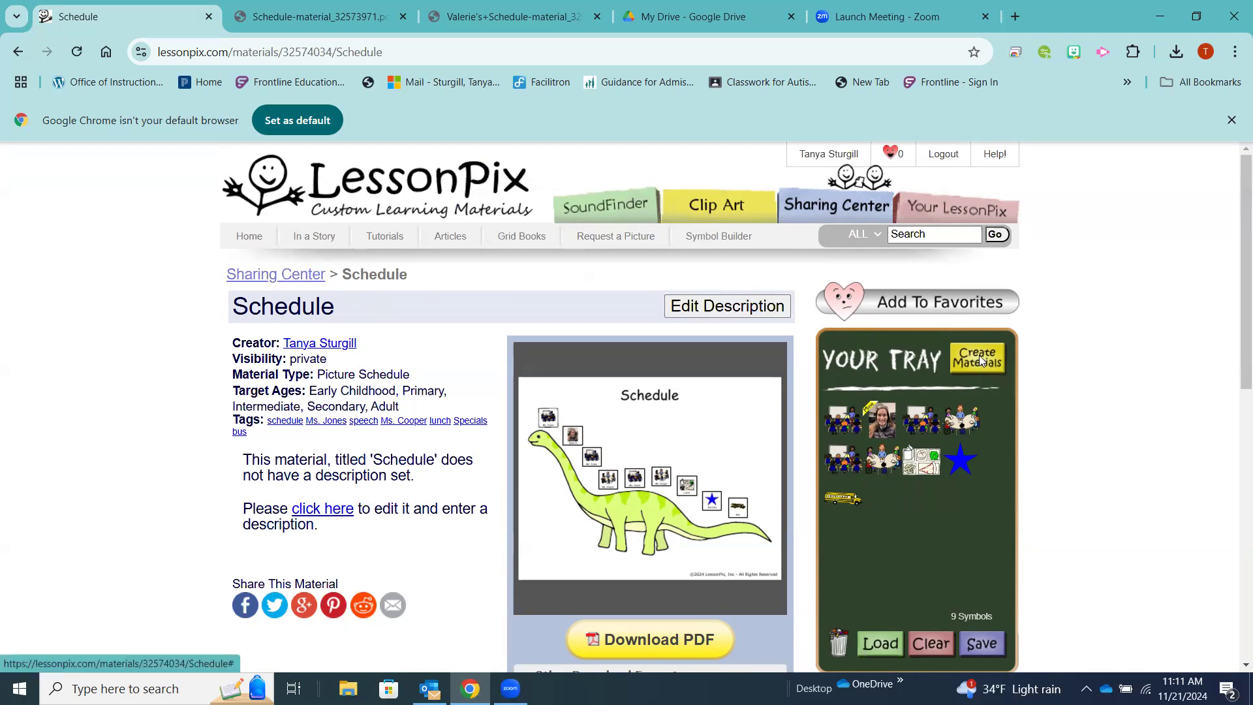
left_click(420, 387)
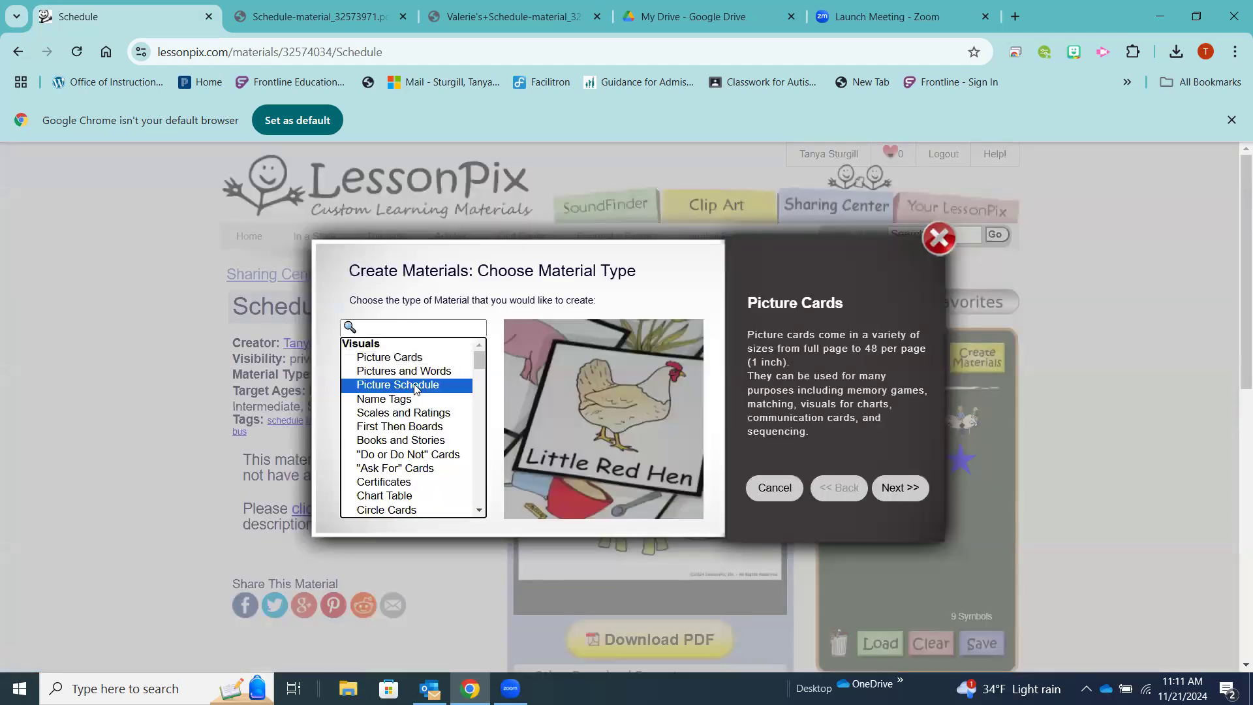
left_click(897, 487)
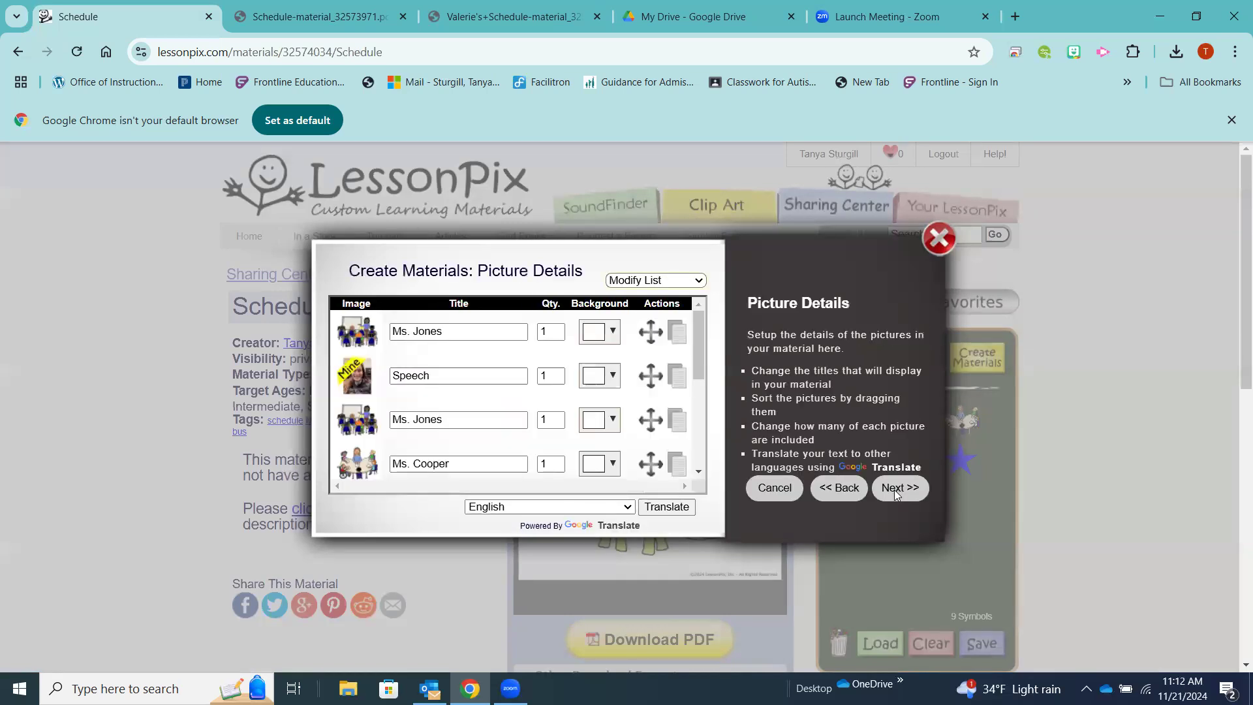
left_click(896, 491)
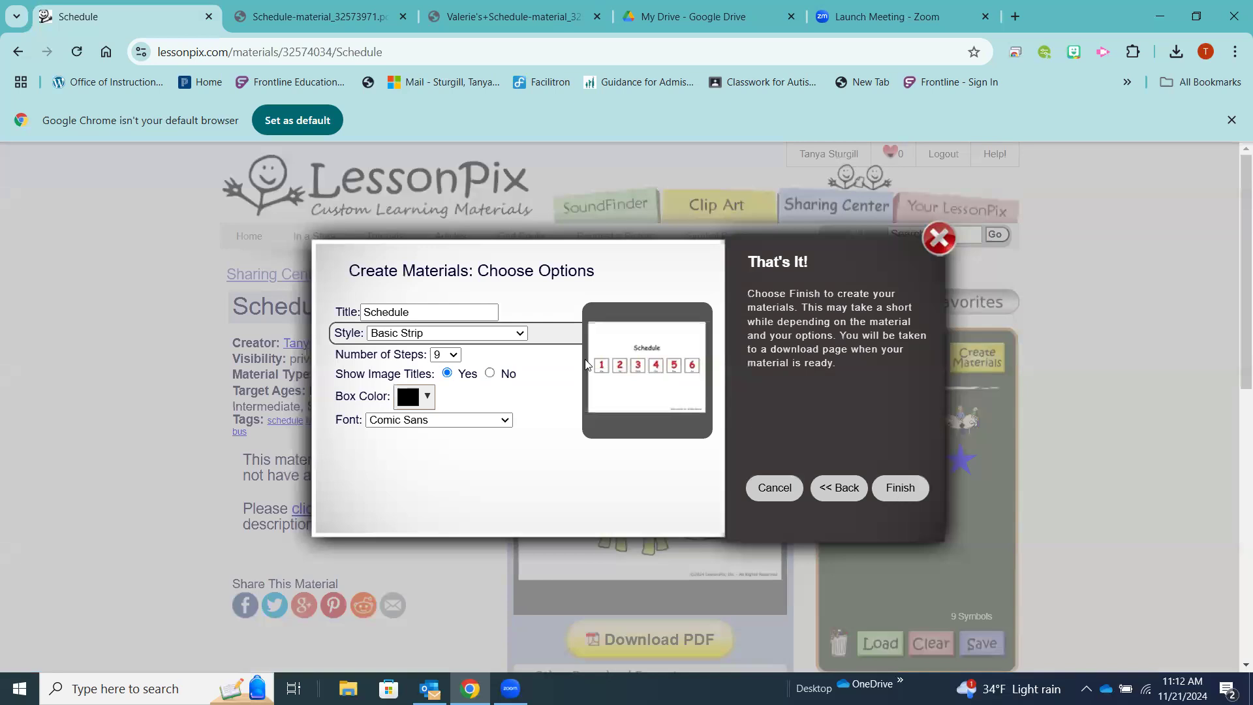
left_click(521, 334)
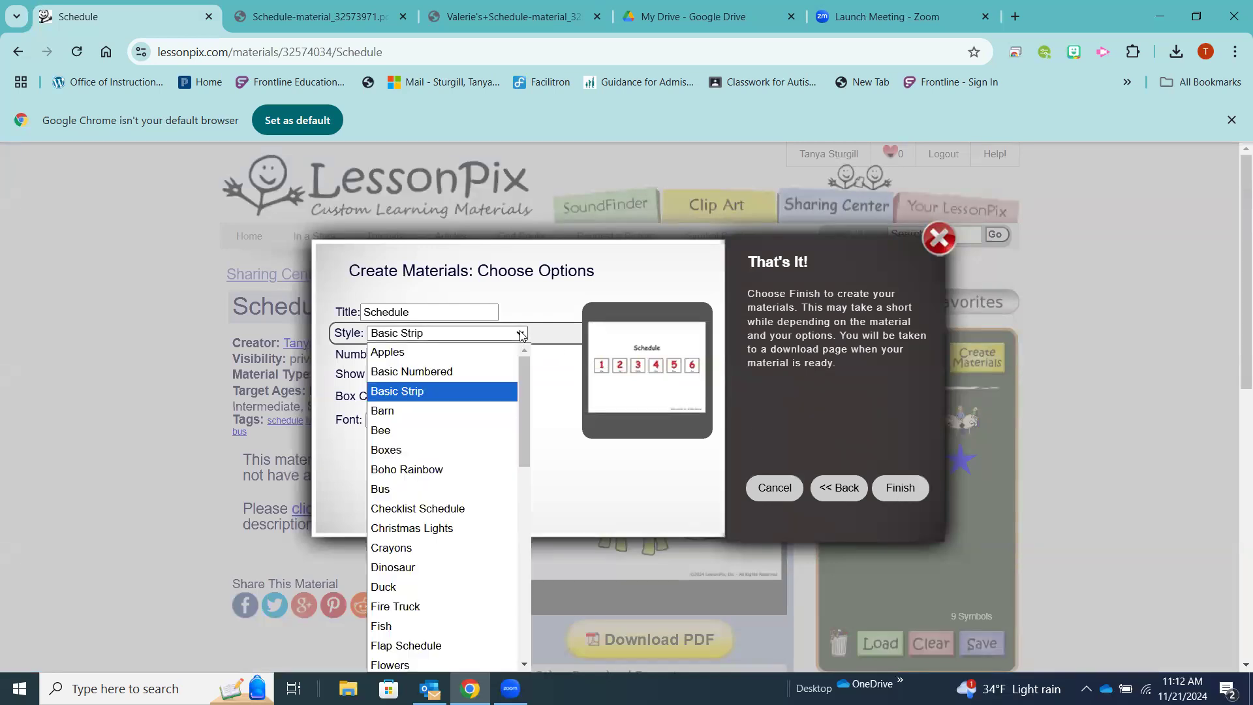
scroll(517, 419, "down", 2)
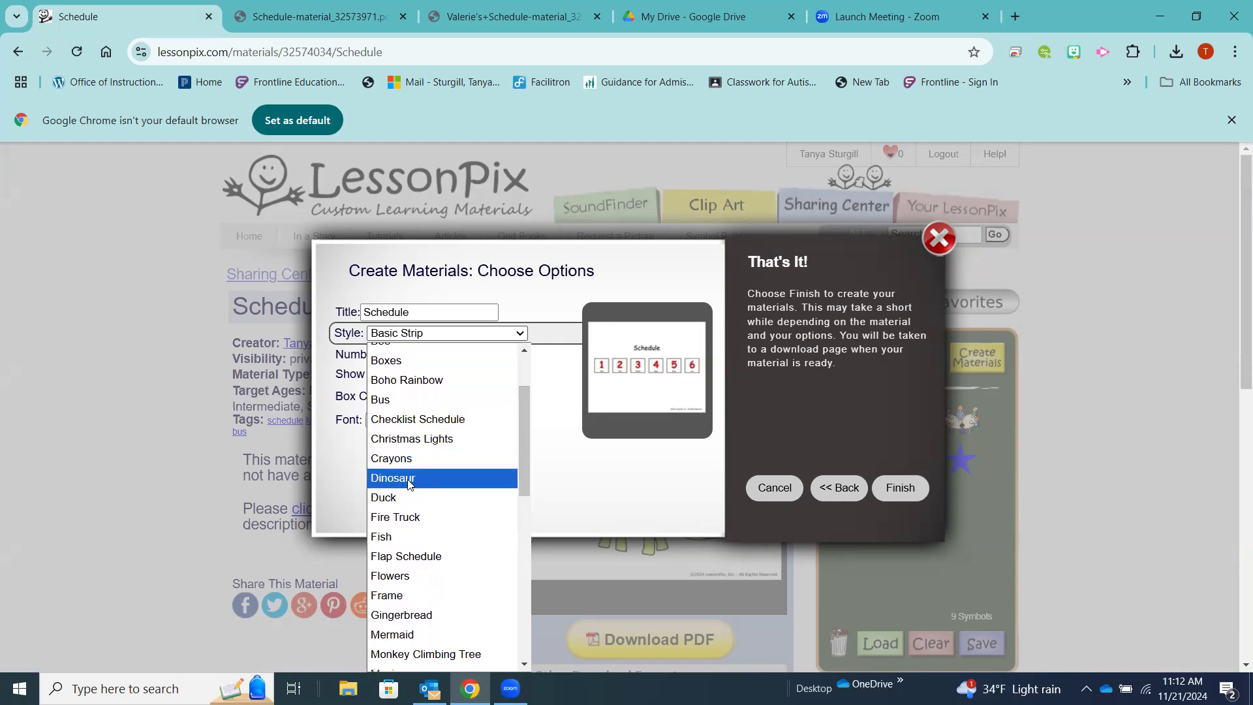
left_click(410, 479)
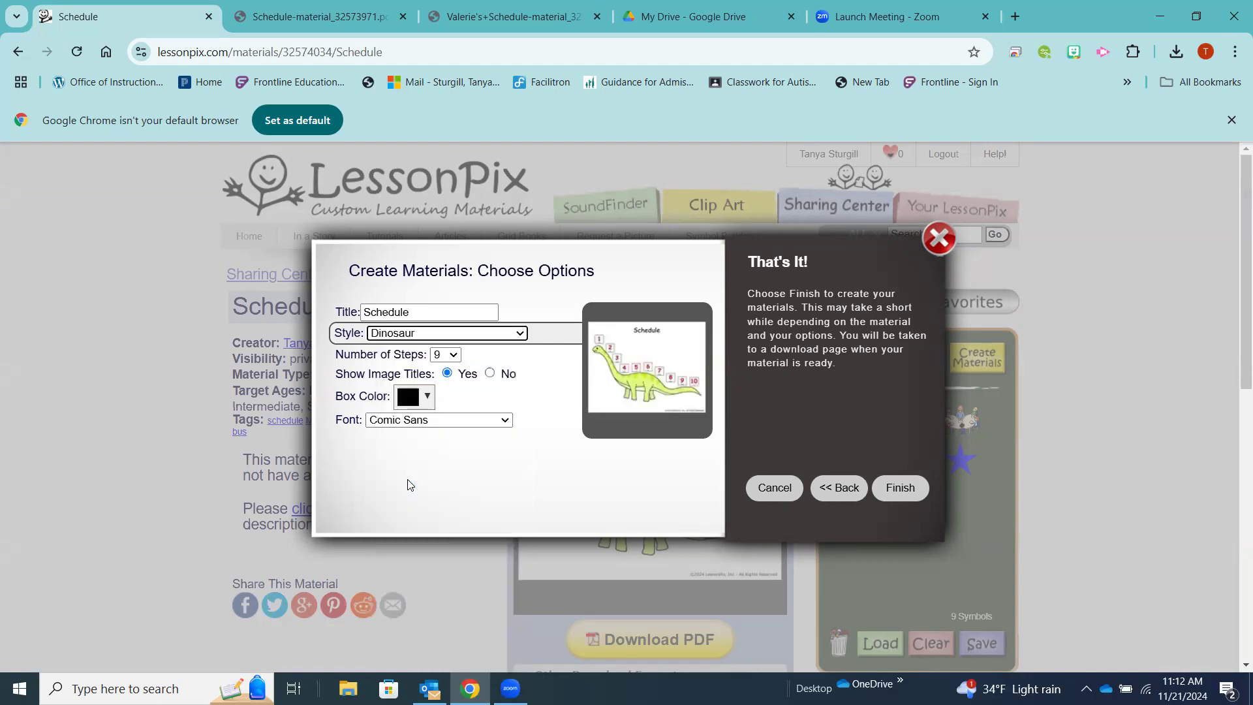
left_click(455, 357)
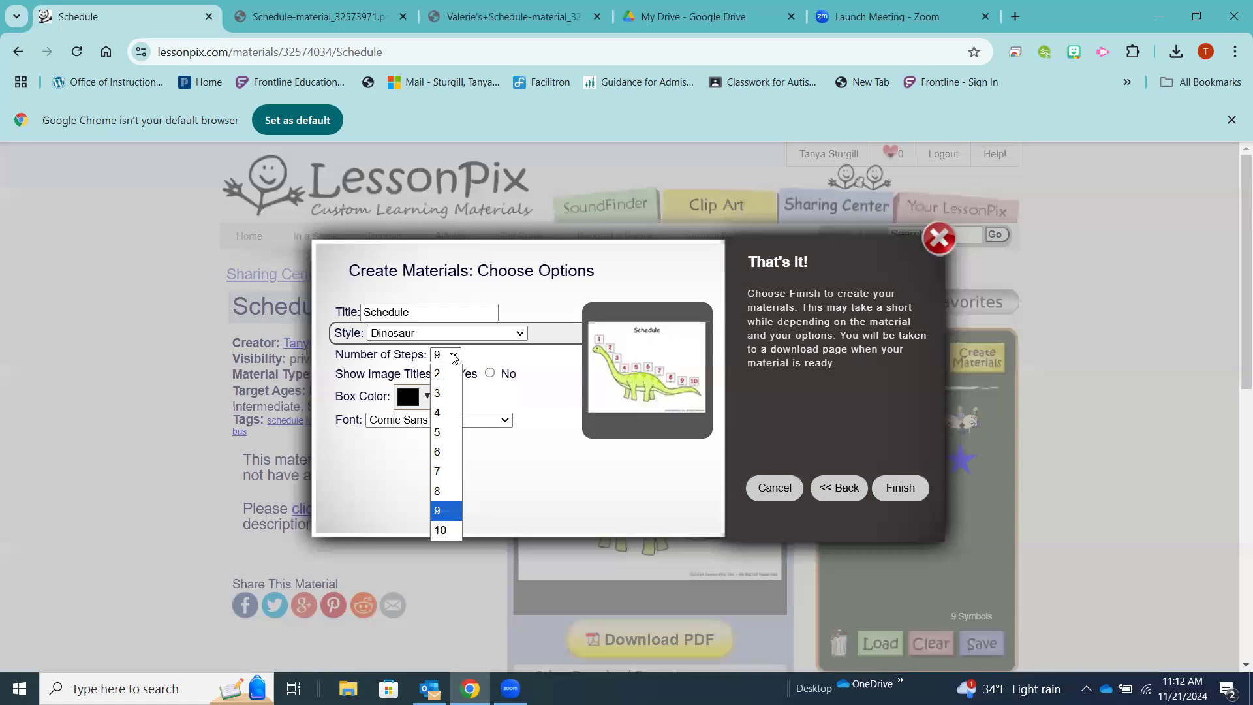
left_click(439, 434)
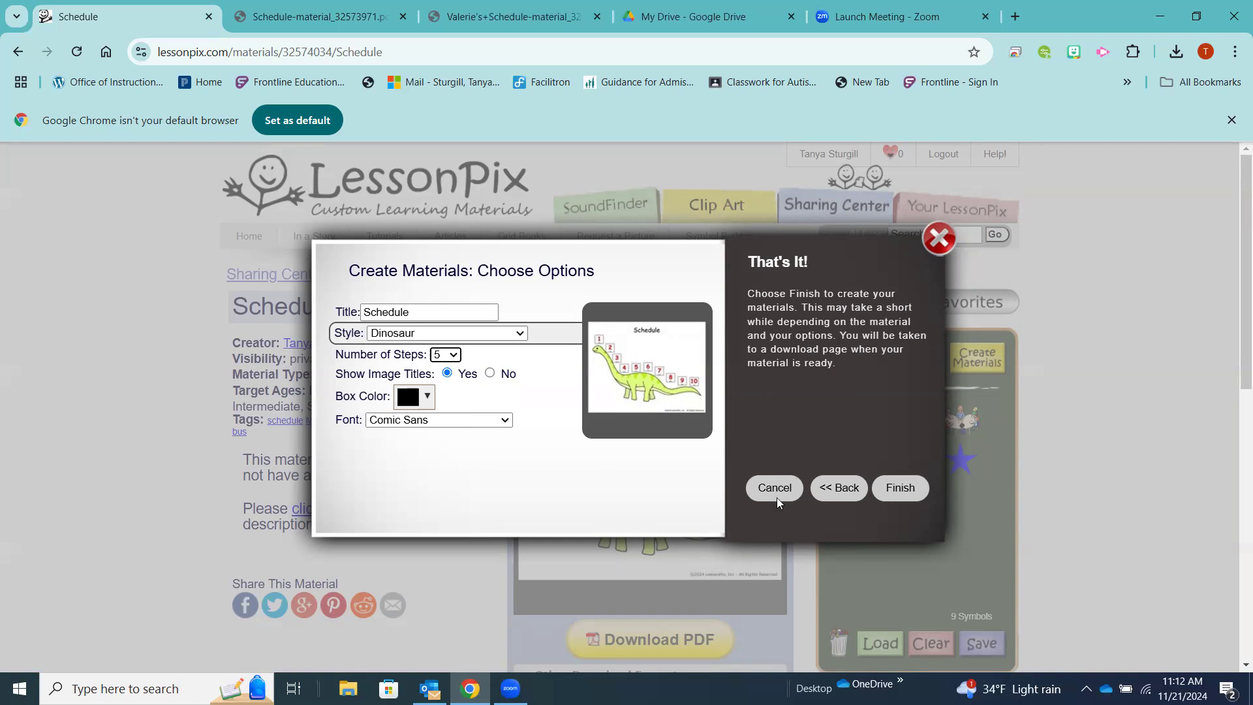
left_click(894, 491)
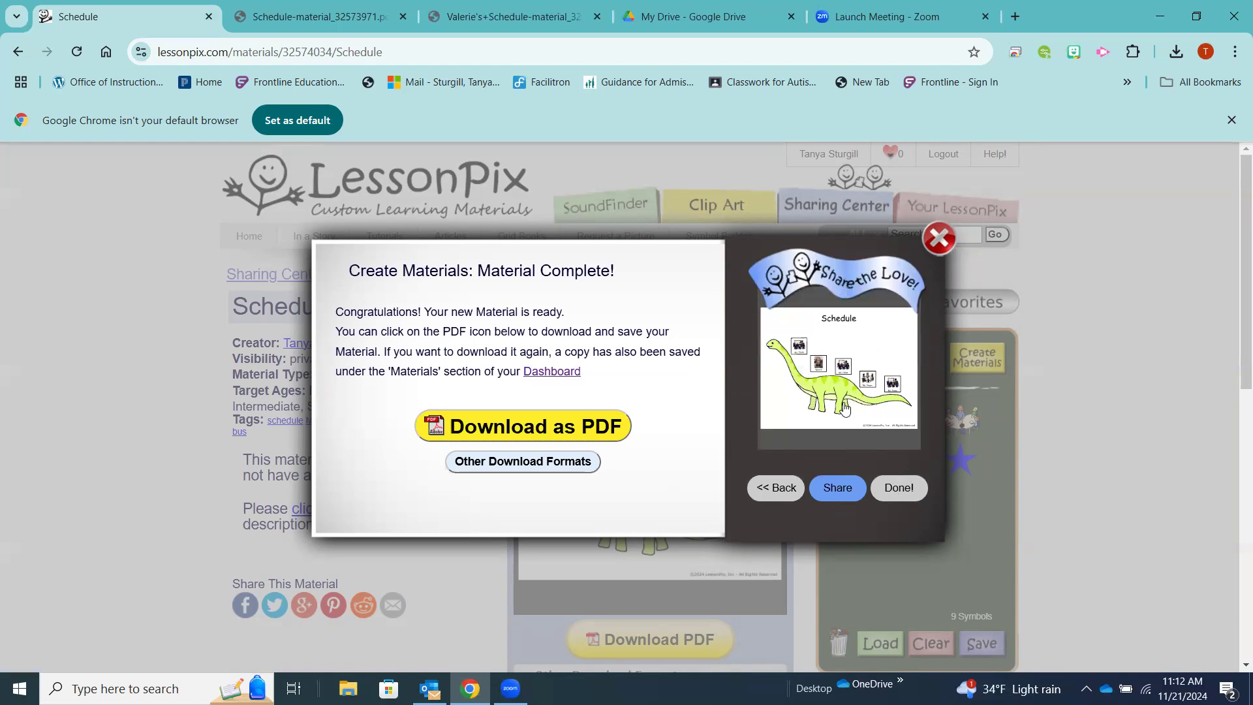
Download the five-step dinosaur schedule as a PDF, then open the file and look over its first page.
left_click(565, 426)
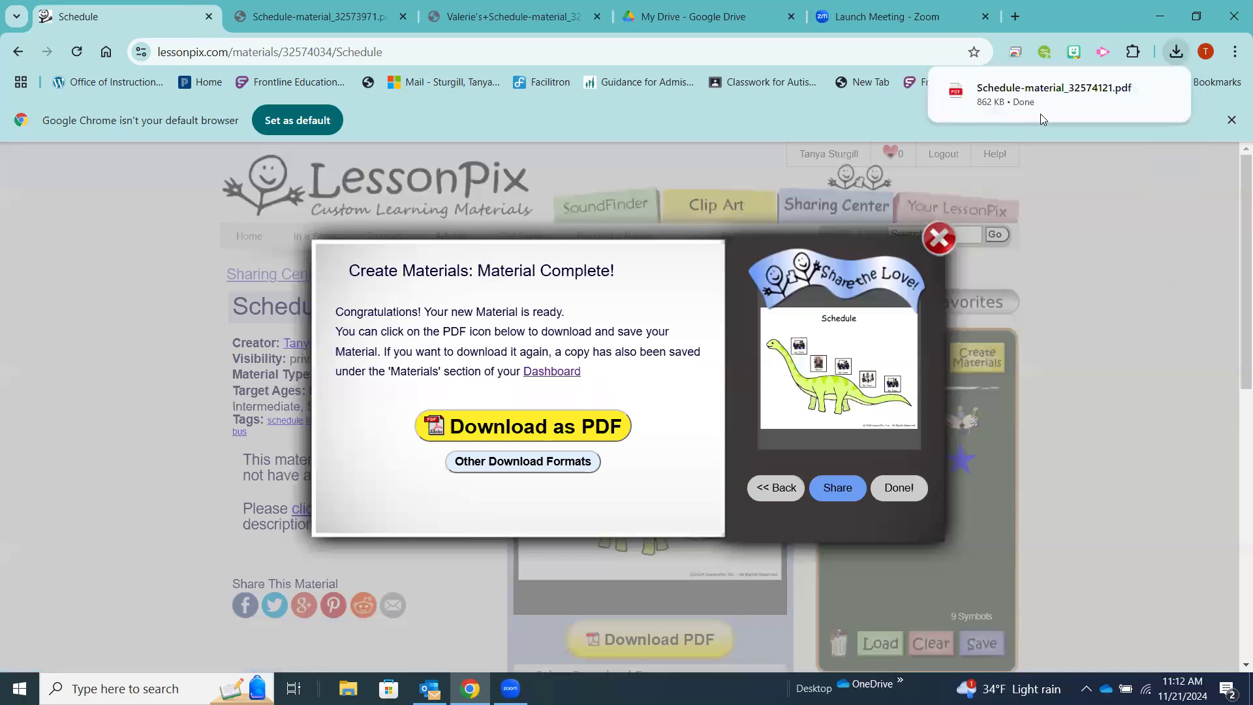
left_click(1040, 101)
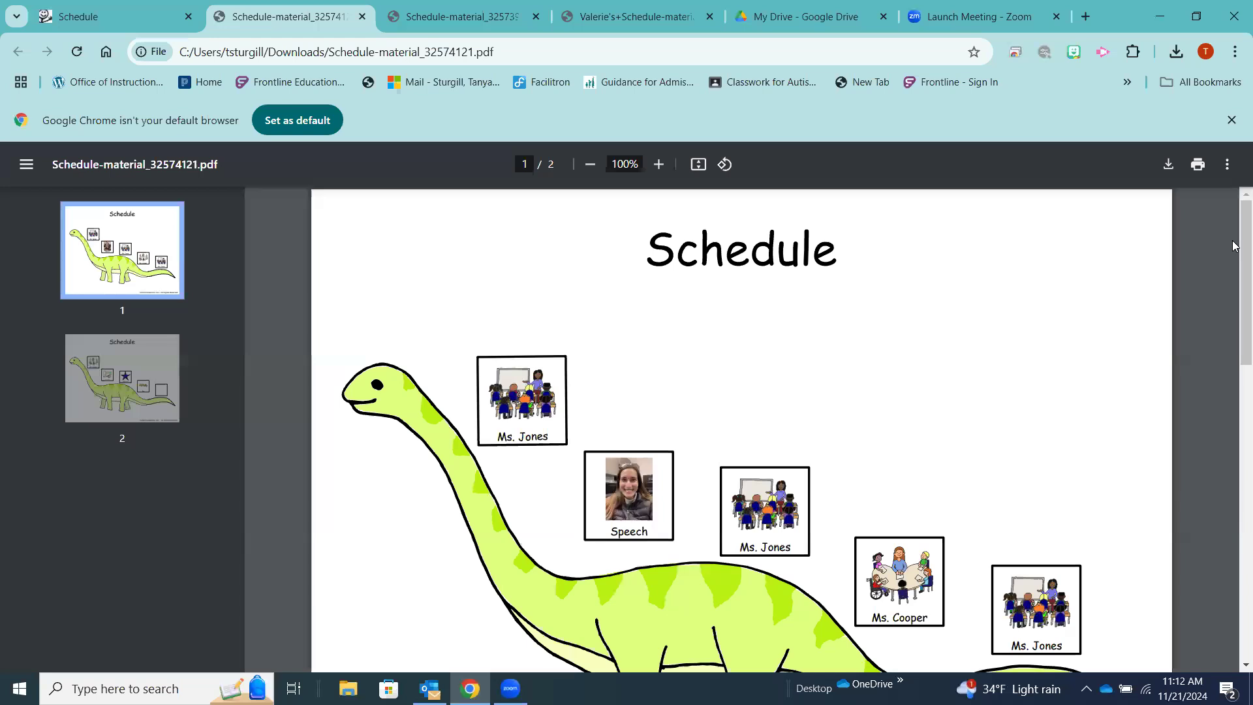
scroll(1233, 261, "down", 2)
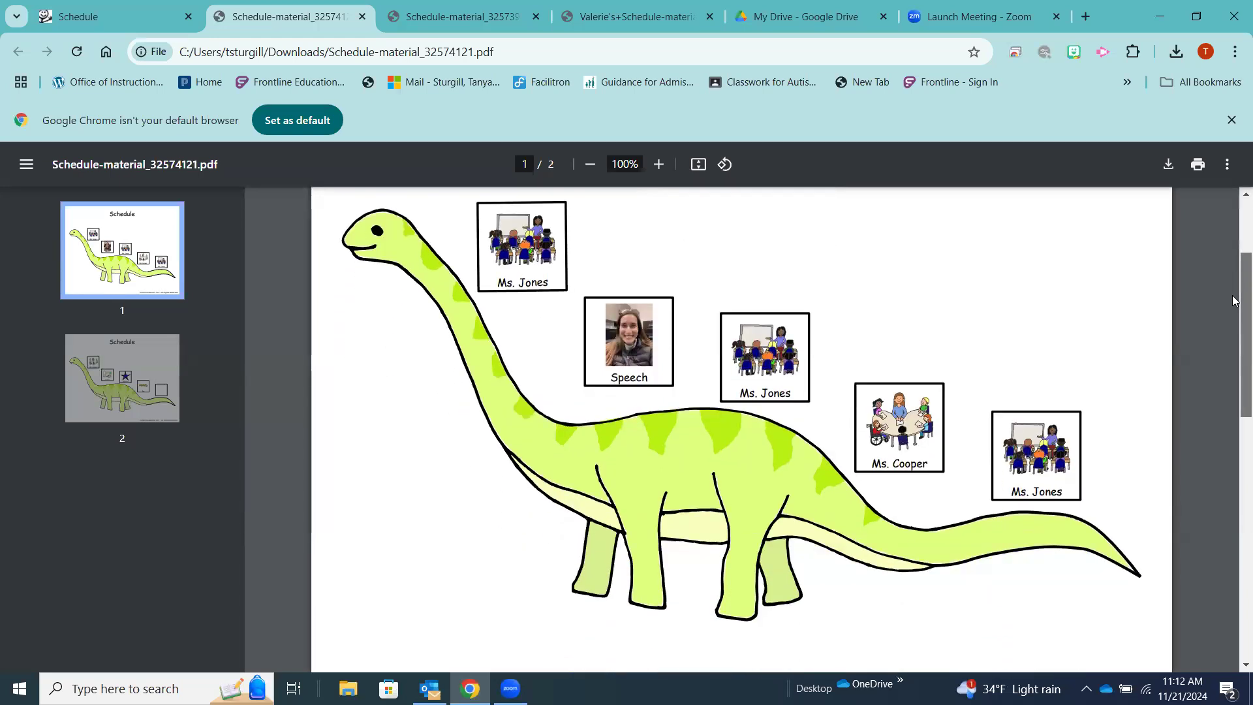
scroll(1235, 267, "up", 1)
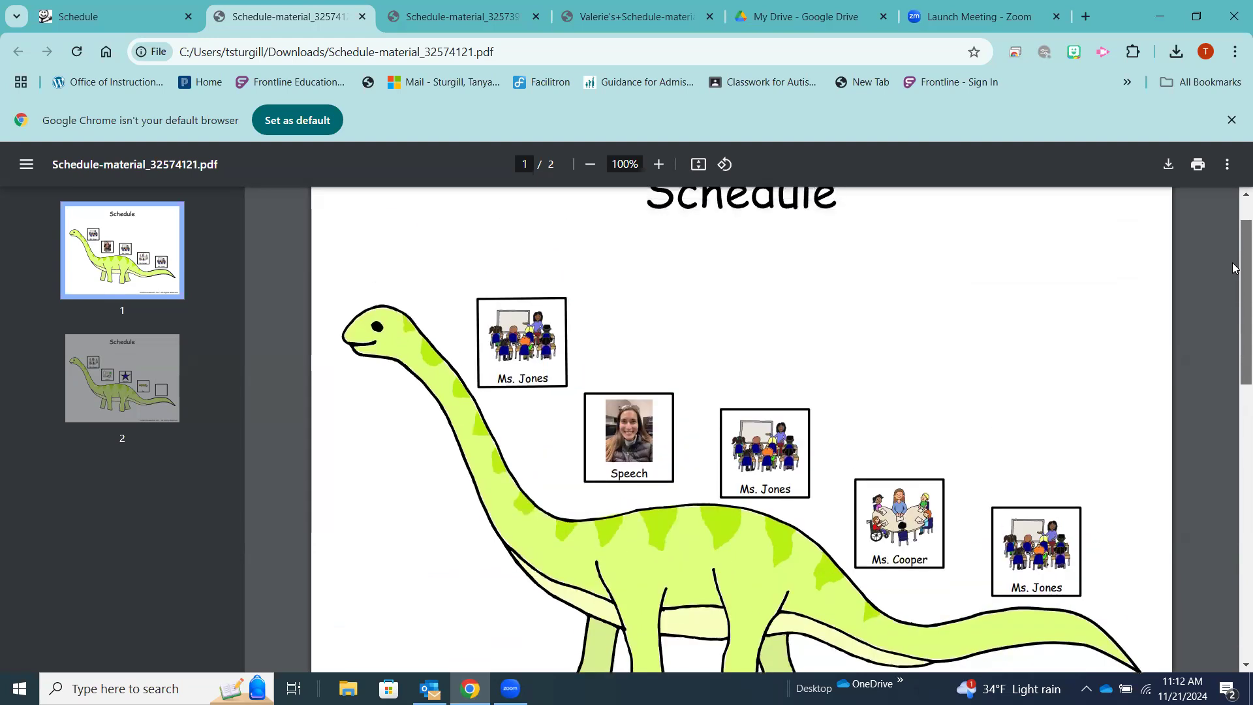
scroll(1234, 267, "up", 1)
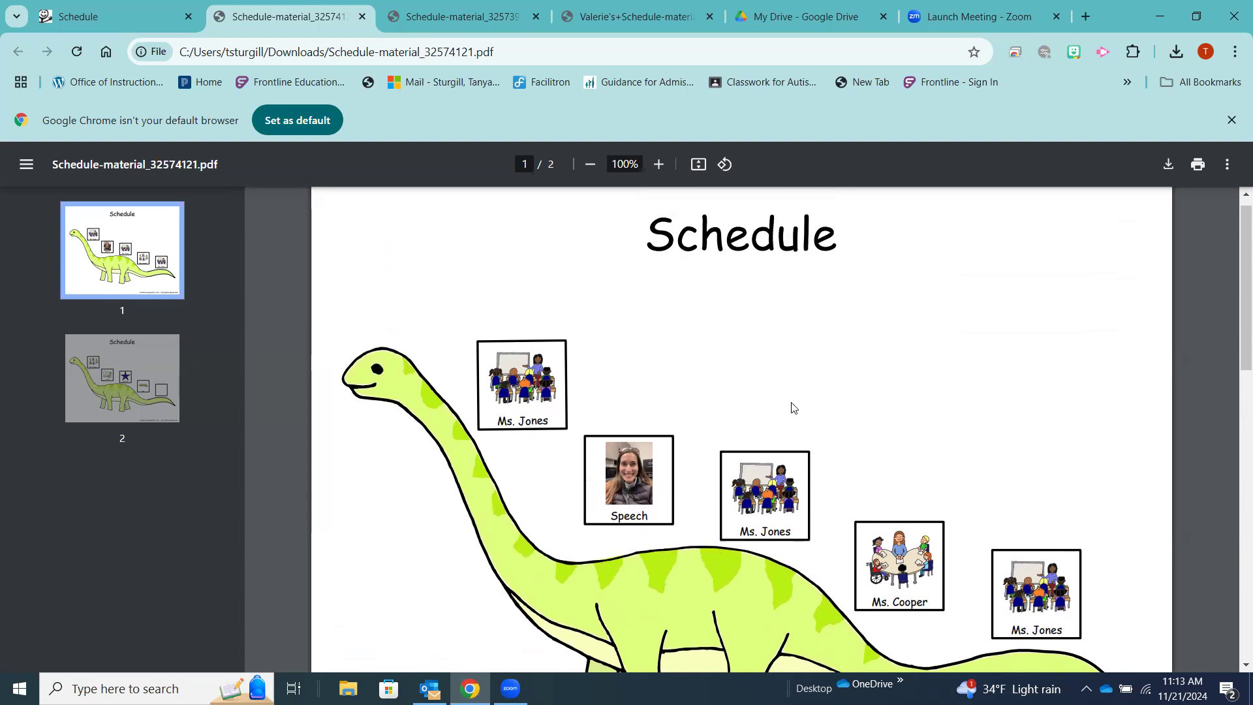
Return to LessonPix and close the completed five-step dinosaur material.
mouse_move(464, 11)
left_click(126, 12)
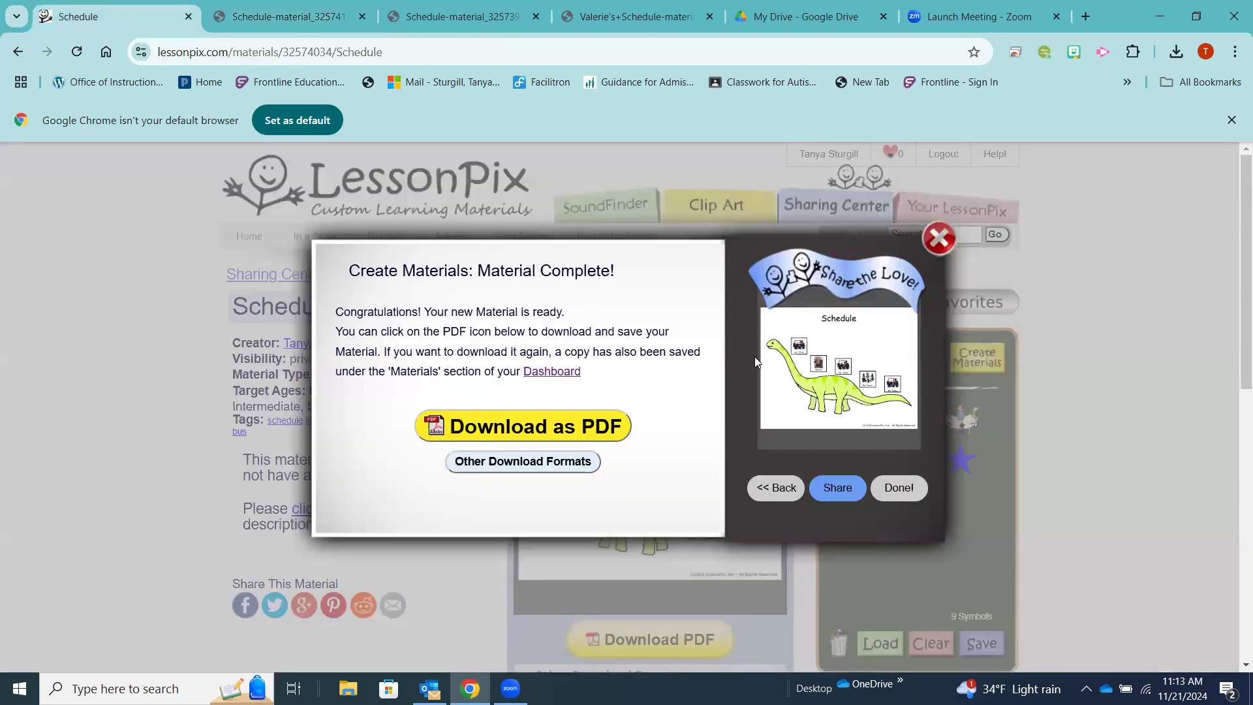
left_click(891, 486)
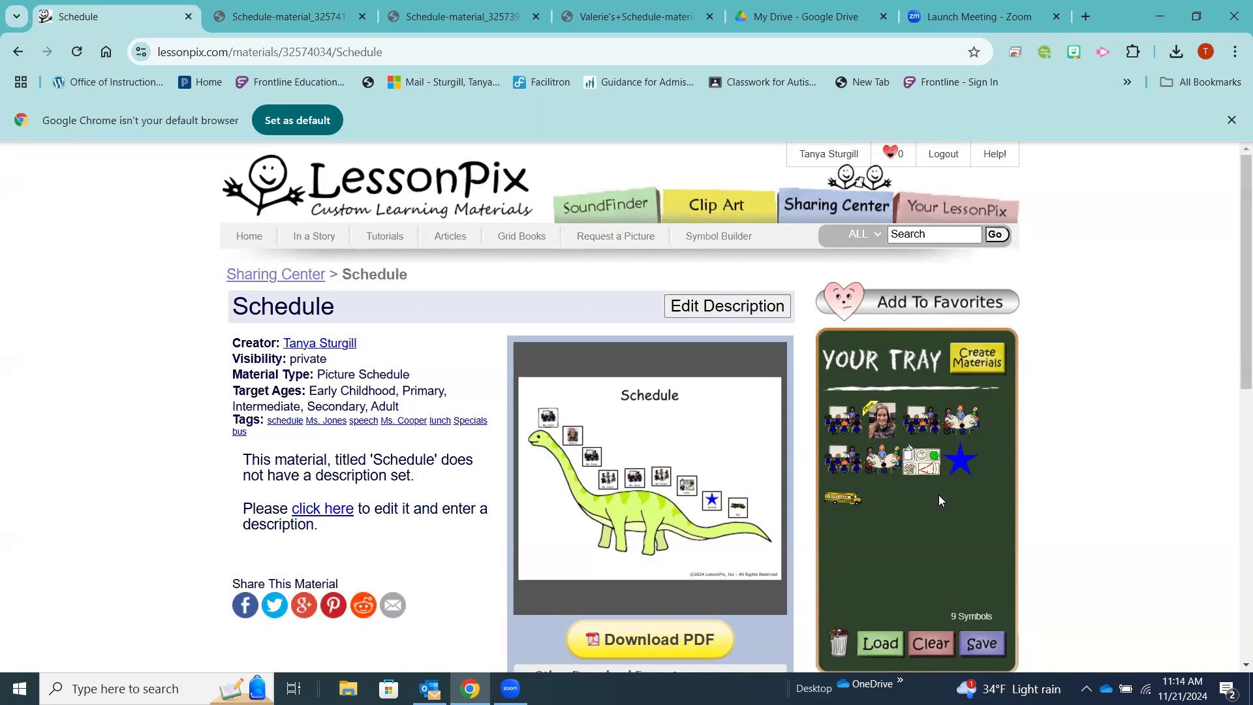
Create a Picture Cards material from the tray symbols on one Letter portrait page, keeping the existing picture details and title.
left_click(979, 356)
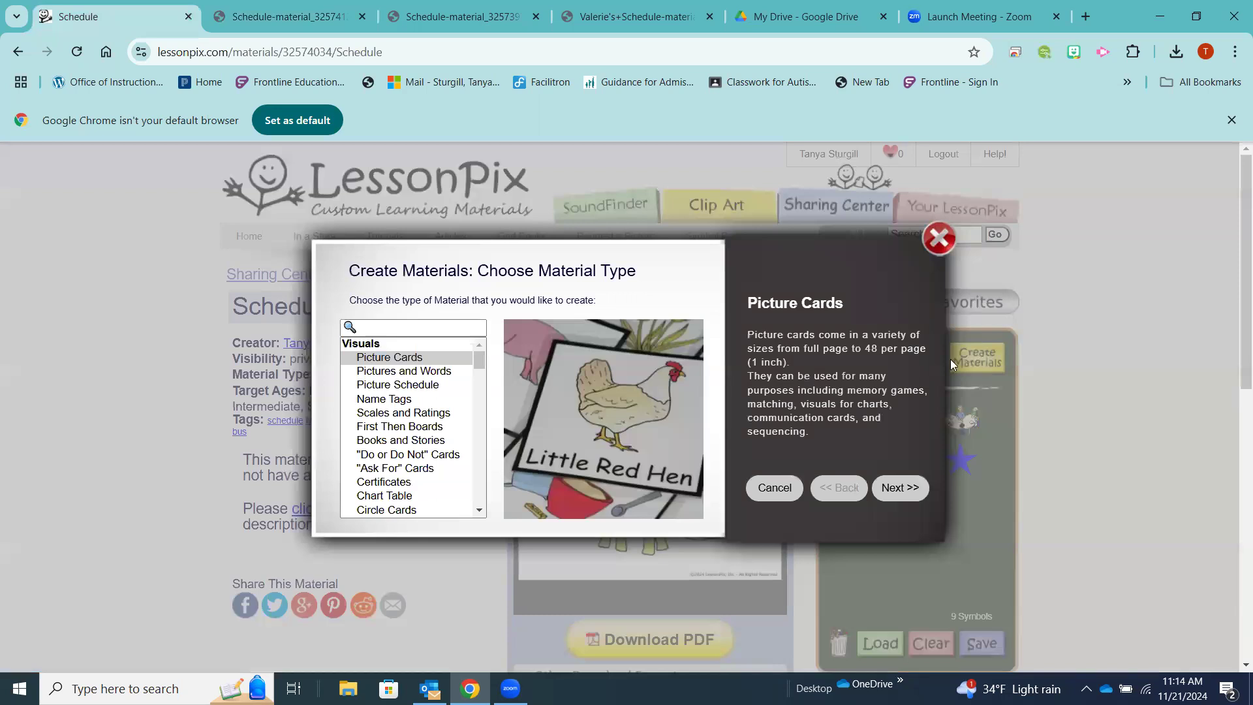
left_click(420, 359)
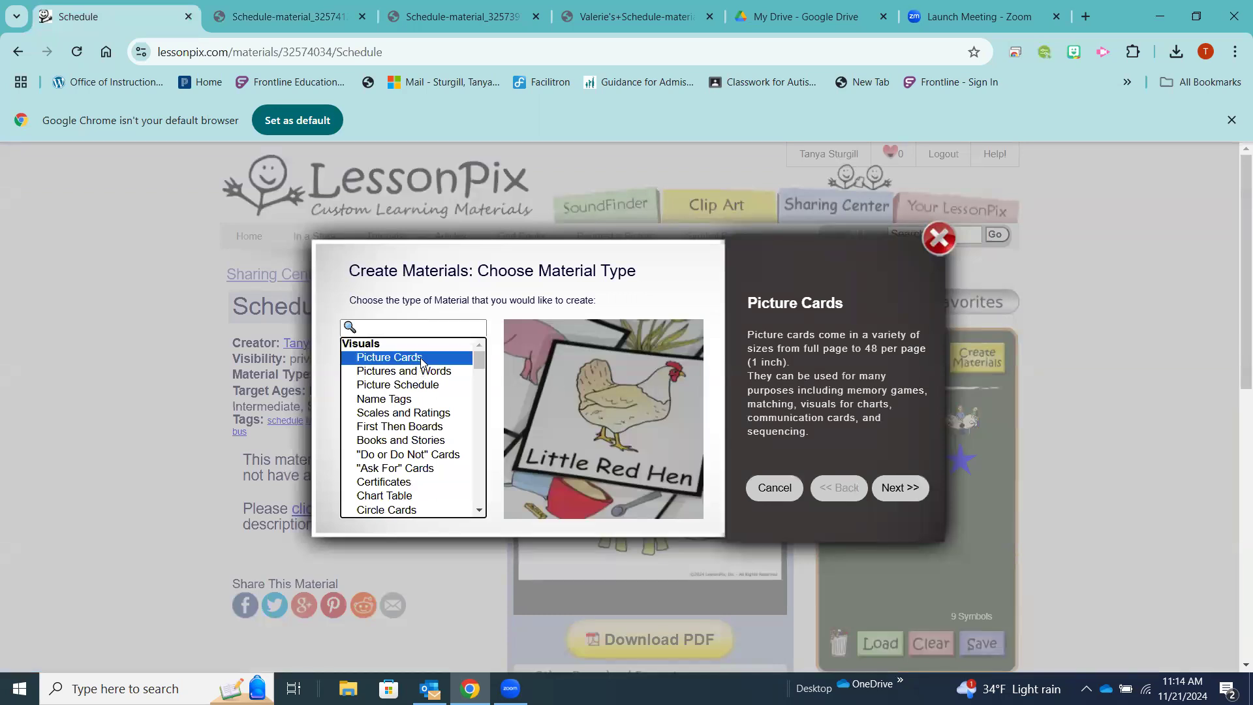
left_click(898, 494)
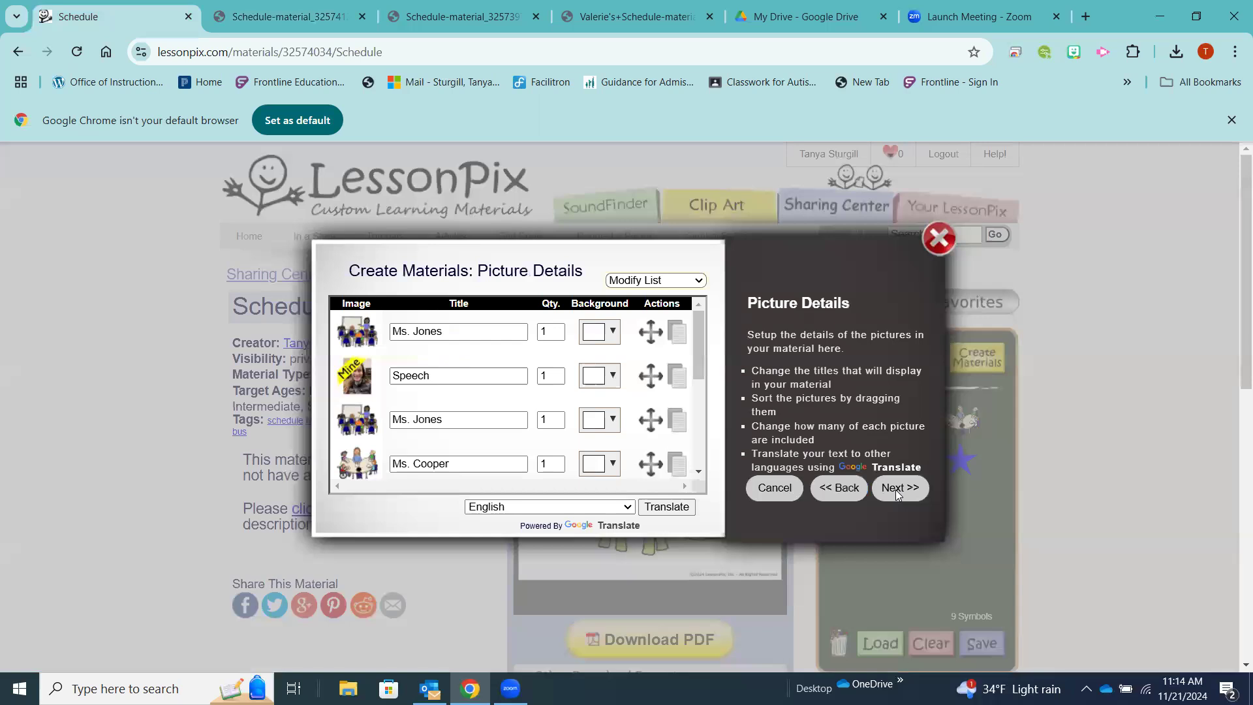
left_click(898, 490)
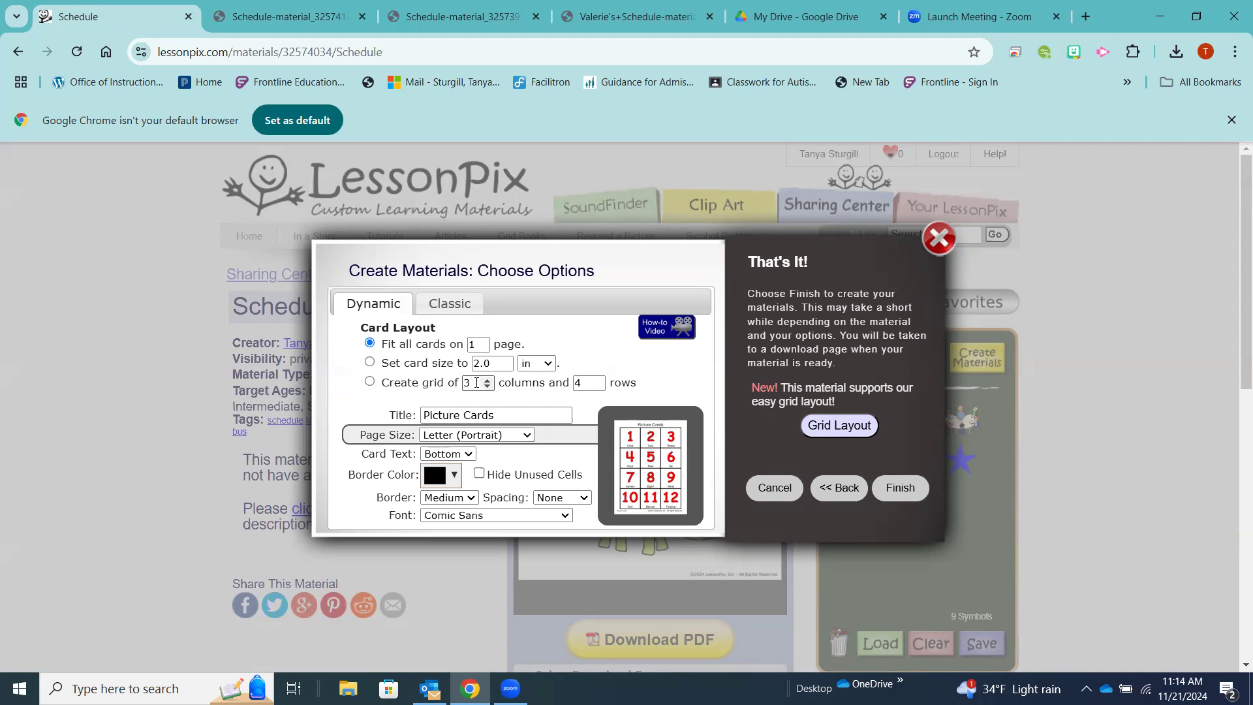
left_click(488, 387)
left_click(487, 380)
left_click(487, 381)
left_click(487, 380)
left_click(904, 488)
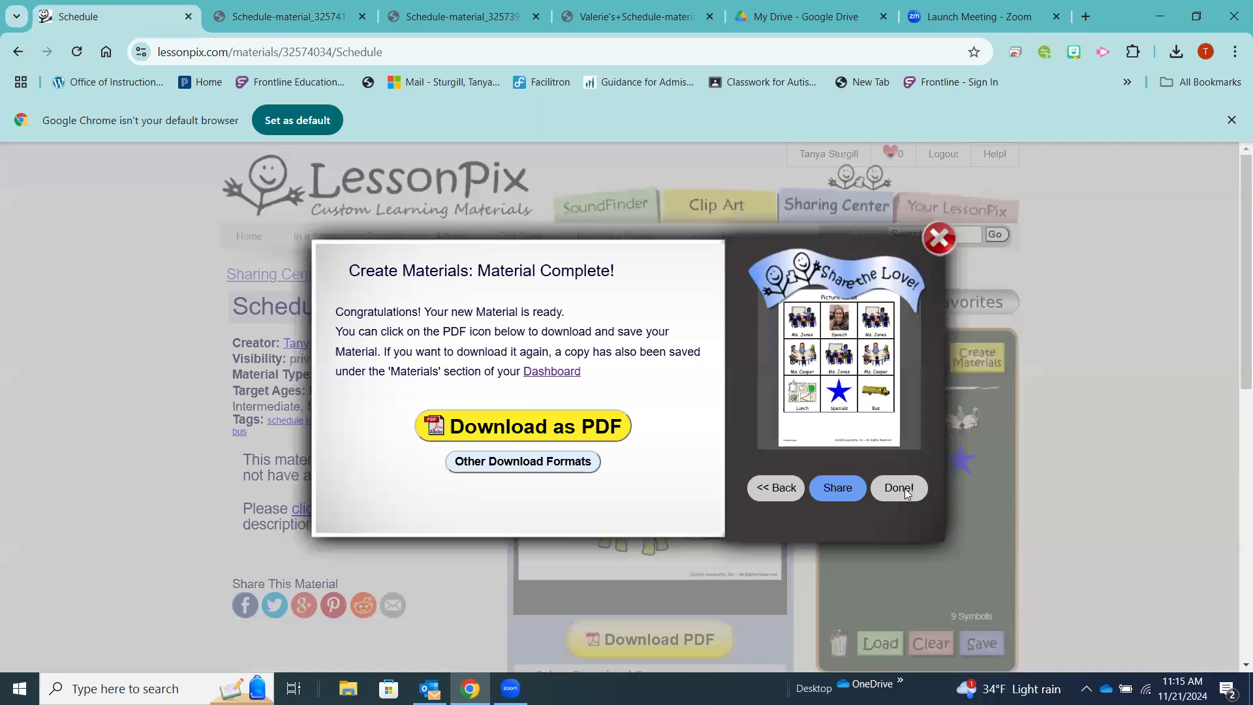
Download the picture cards as a PDF, then open the file and look through the card grid.
left_click(533, 428)
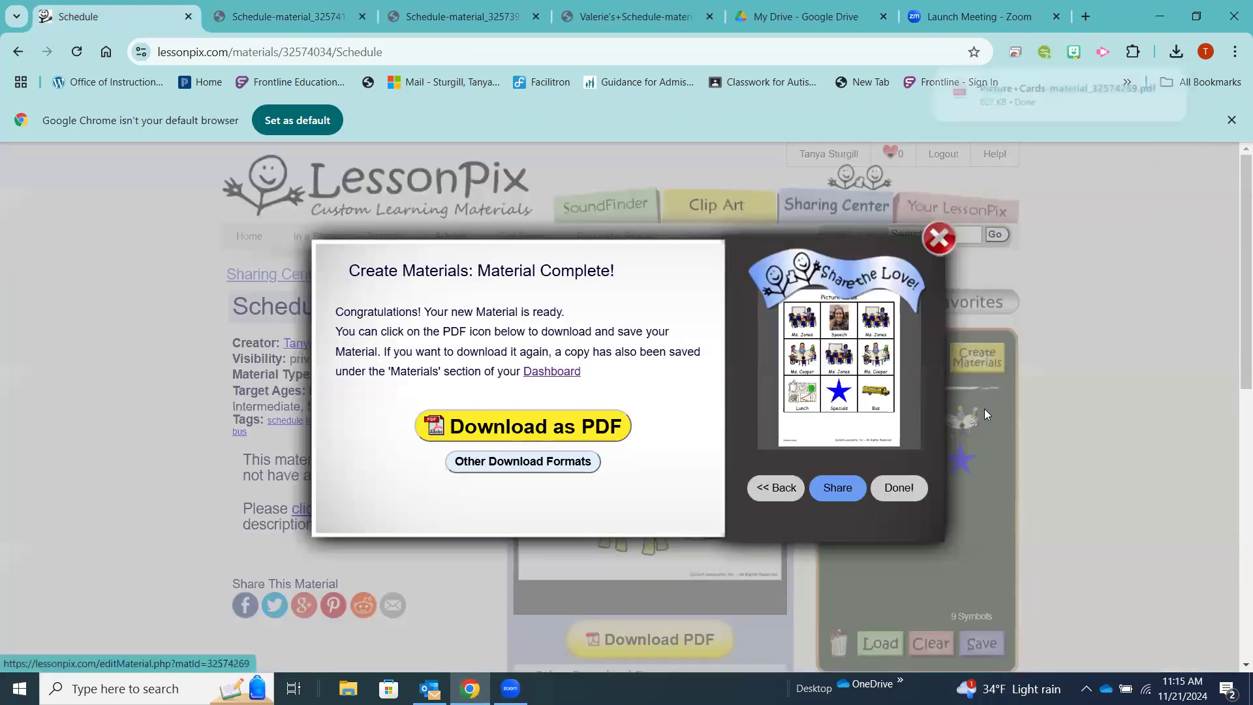
left_click(1009, 94)
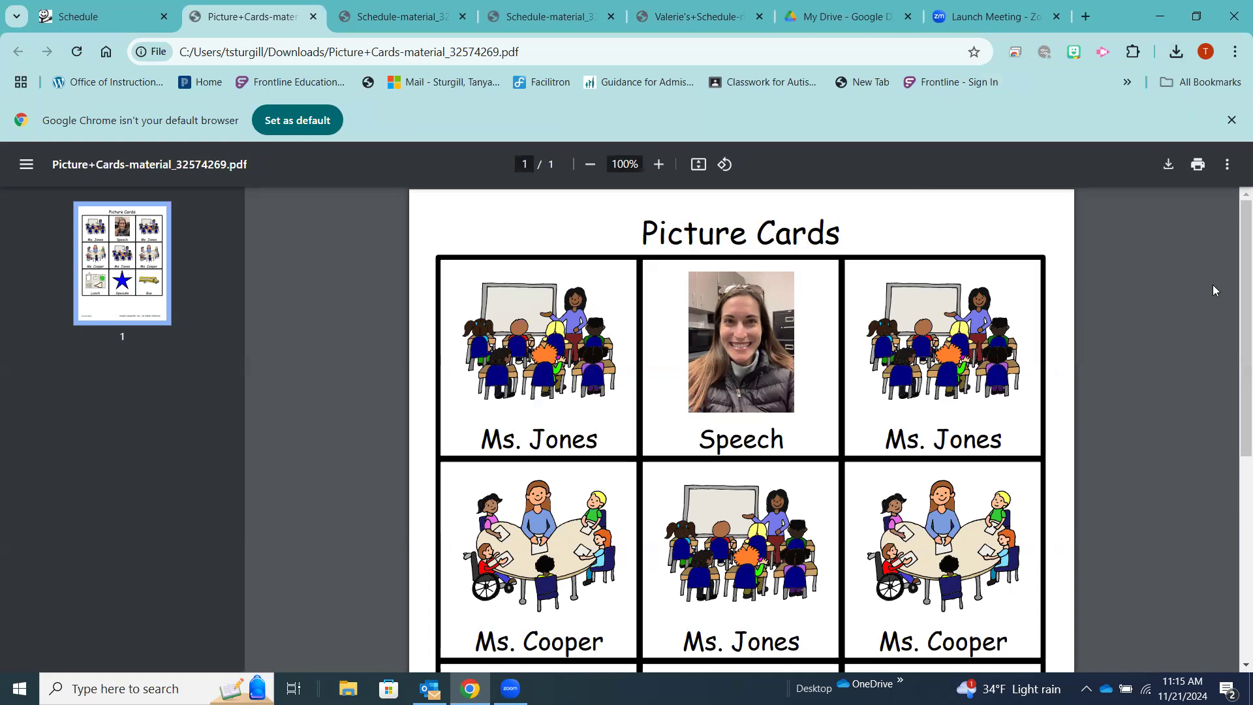
left_click_drag(1234, 299, 1234, 364)
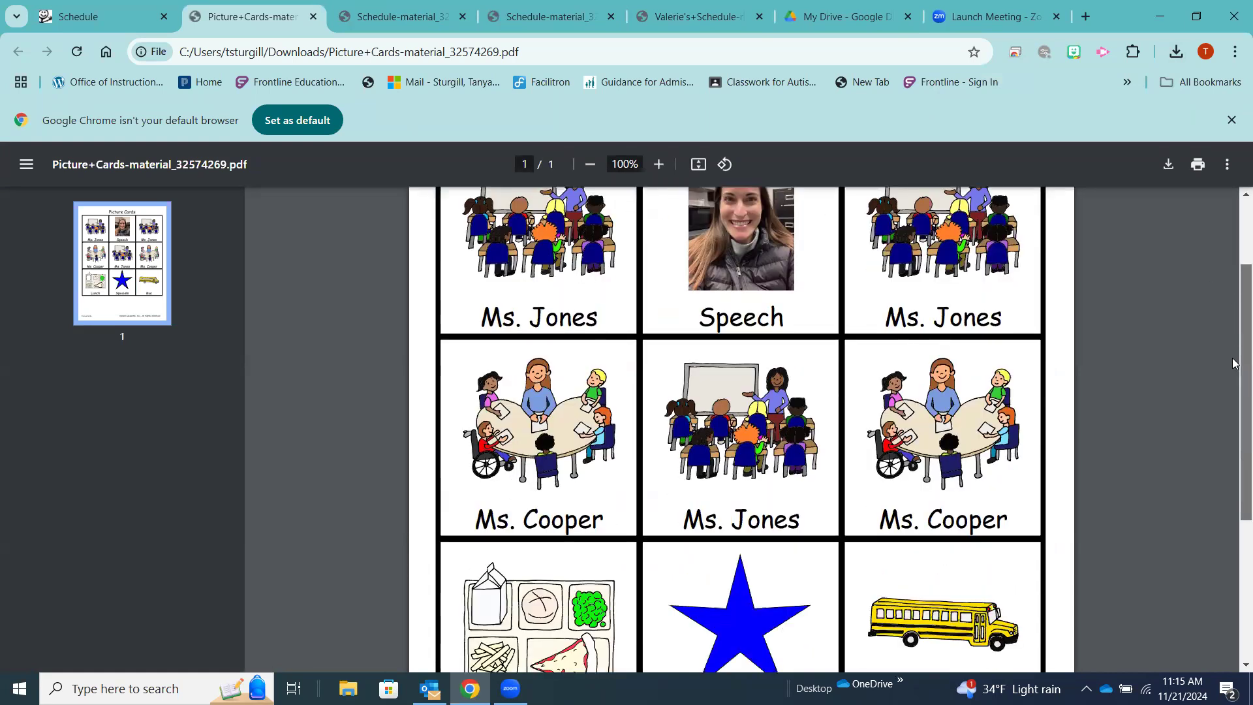